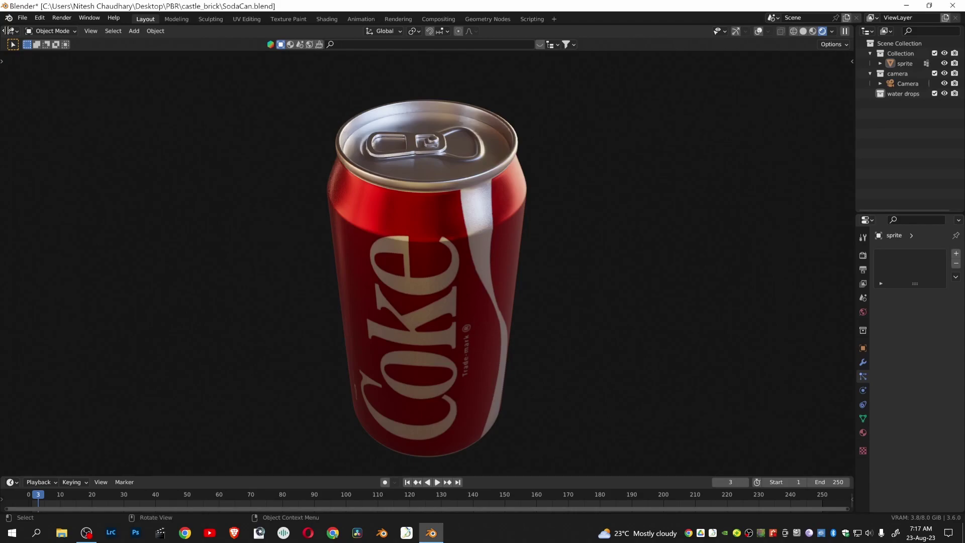
# Split off a second viewport and zoom the rendered view onto the Coke can
pyautogui.moveTo(2, 26)
pyautogui.mouseDown()
pyautogui.moveTo(43, 89)
pyautogui.moveTo(520, 89)
pyautogui.moveTo(678, 116)
pyautogui.mouseUp()
pyautogui.scroll(4, 757, 201)
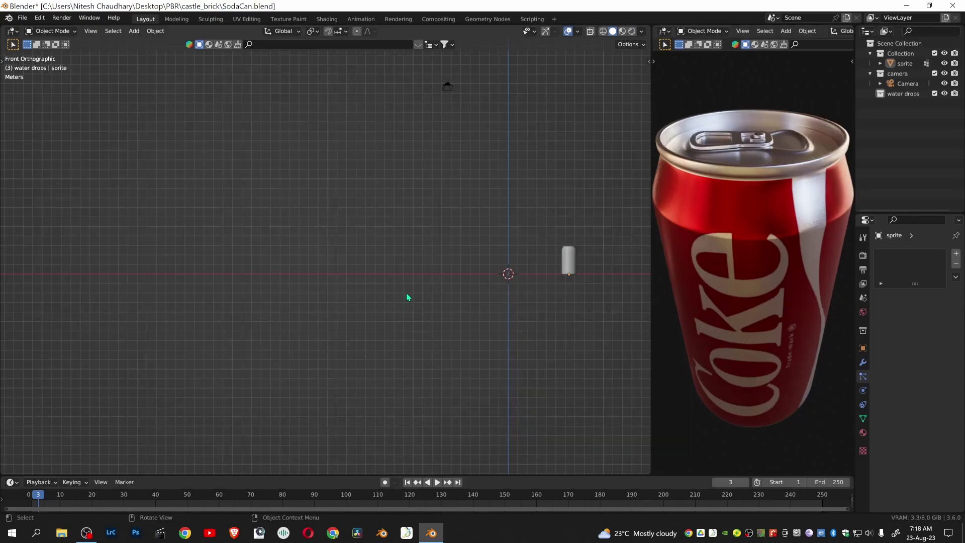
# Add a mesh cube at the origin in the water drops collection
pyautogui.hotkey('shift', 'a')
pyautogui.moveTo(407, 297)
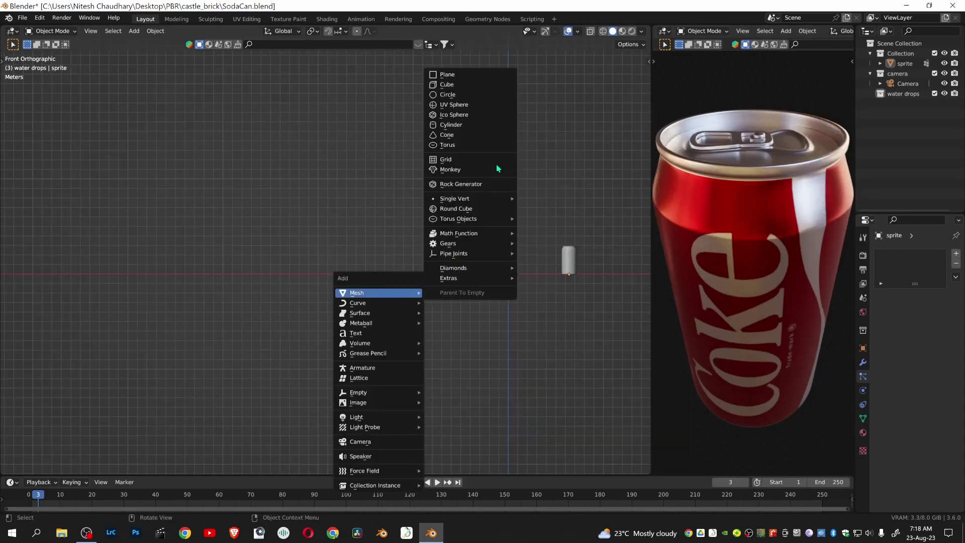
pyautogui.click(470, 85)
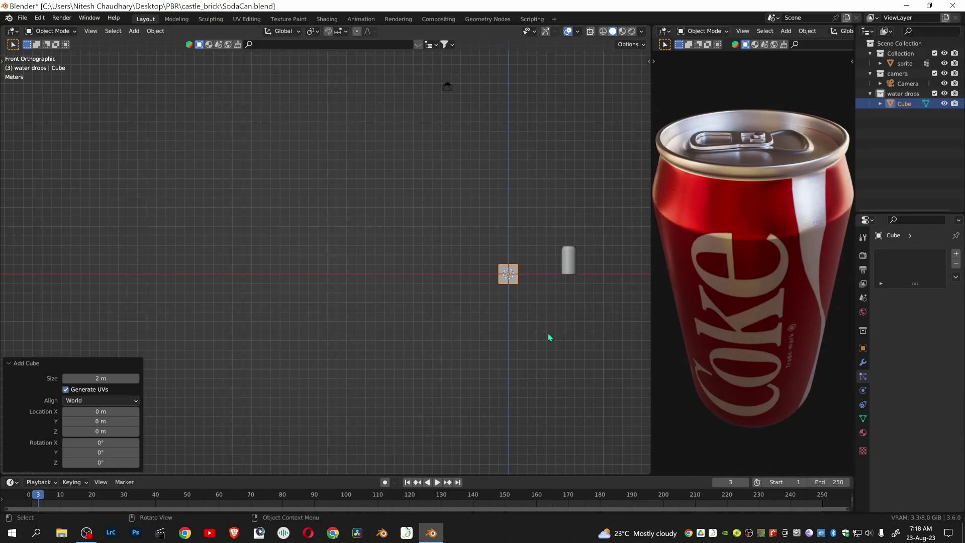
pyautogui.scroll(3, 559, 317)
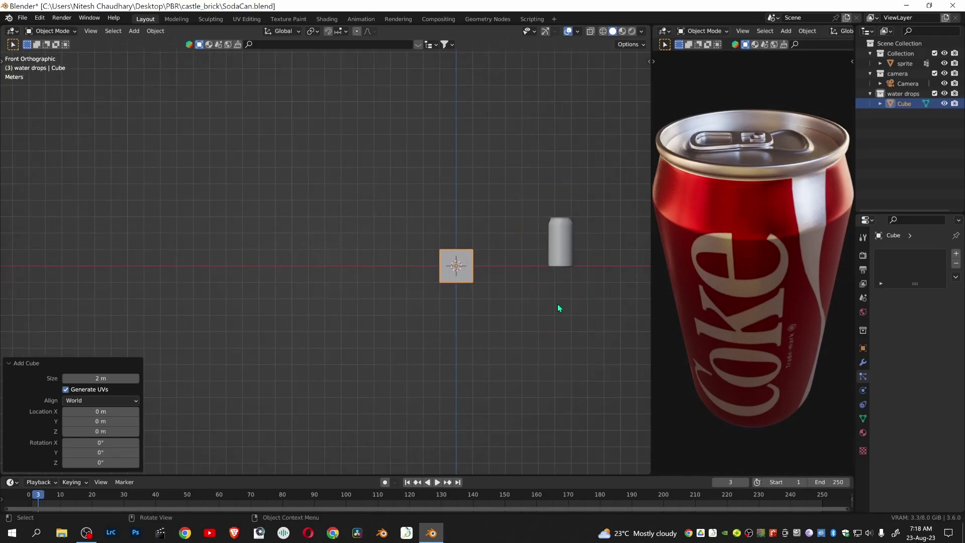
# Scale the cube to 0.325, apply its scale, and frame it in the view
pyautogui.press('s')
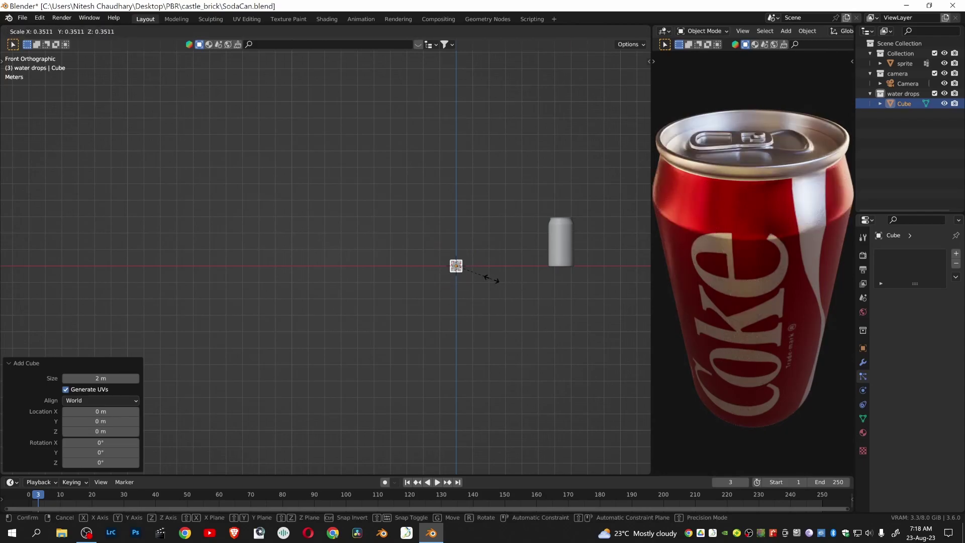
pyautogui.click(489, 282)
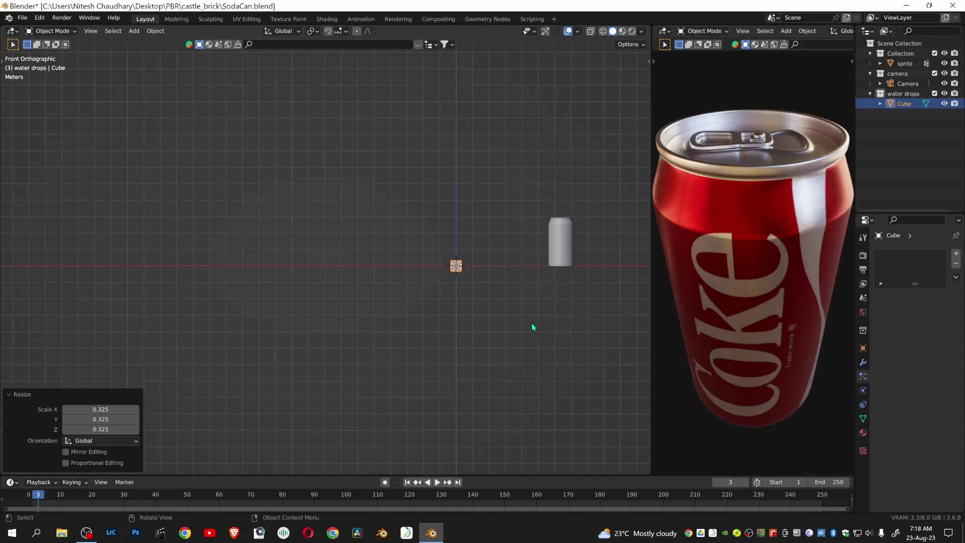
pyautogui.hotkey('ctrl', 'a')
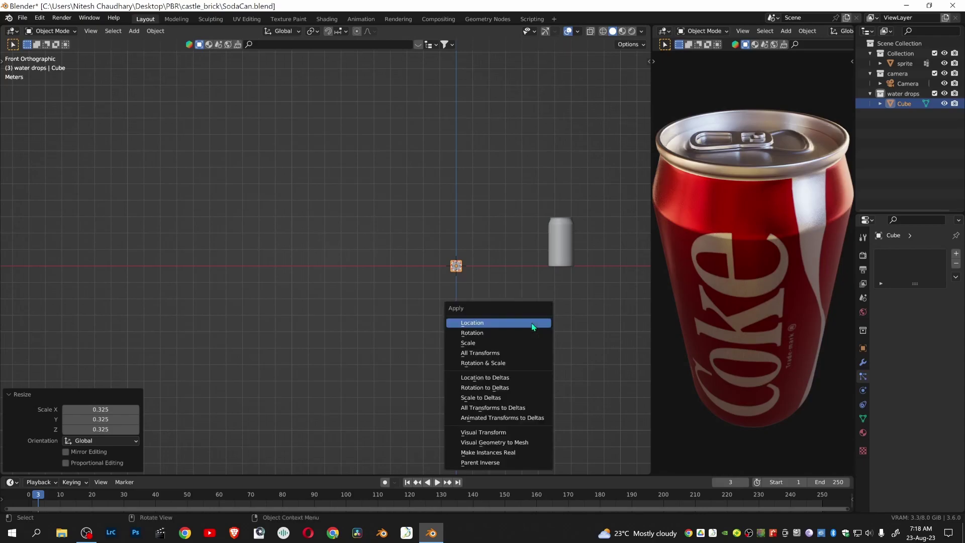
pyautogui.click(529, 342)
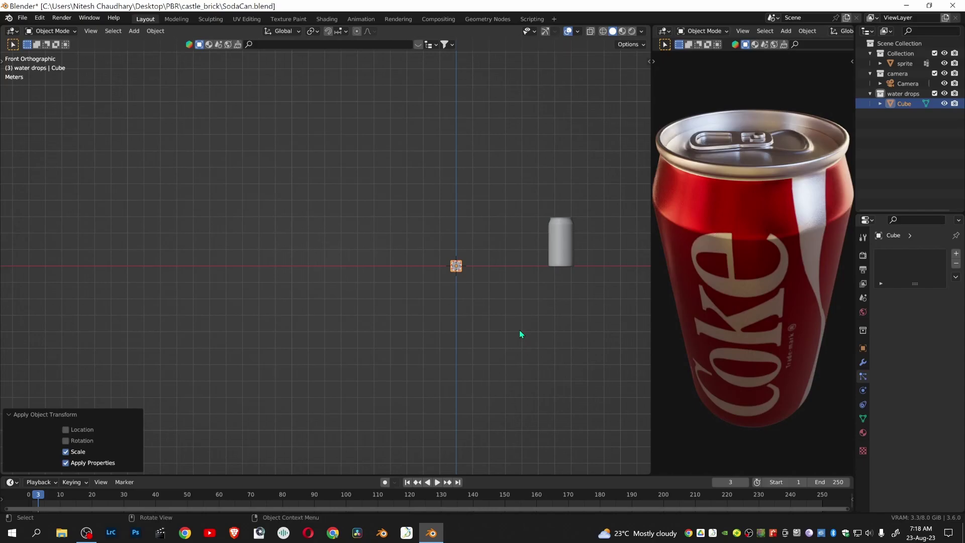
pyautogui.press('KP_Decimal')
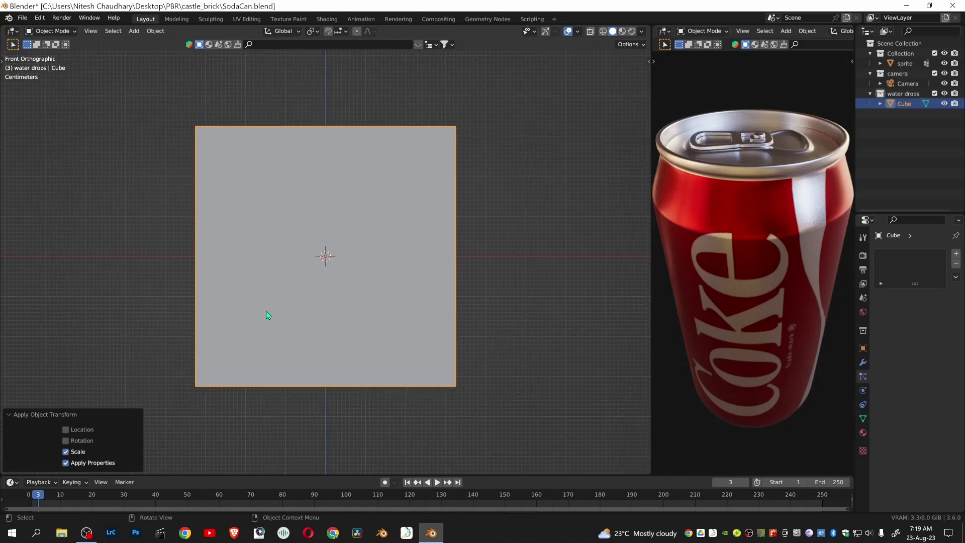
# Give the cube a Subdivision Surface modifier with Levels Viewport set to 2, then deselect
pyautogui.moveTo(268, 315); pyautogui.dragTo(299, 412, button='middle')
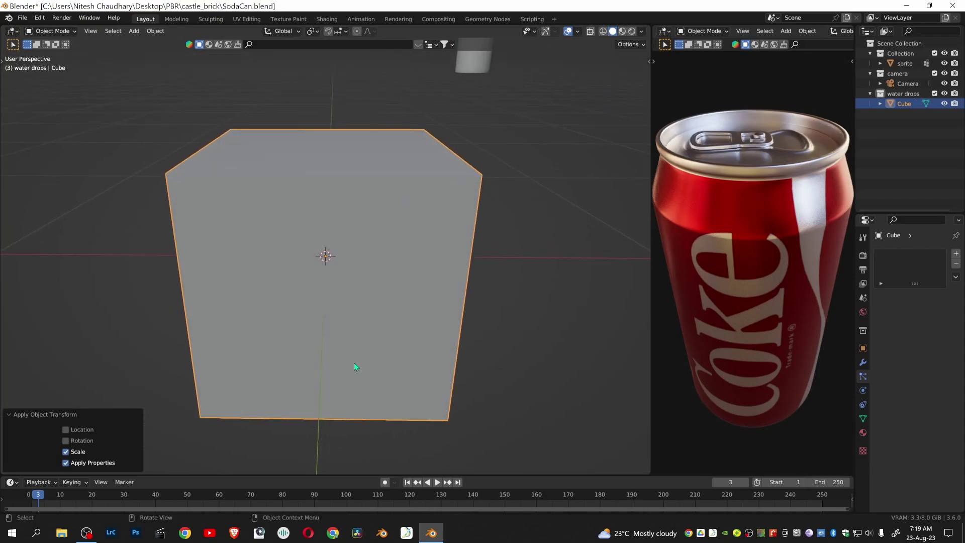
pyautogui.click(864, 363)
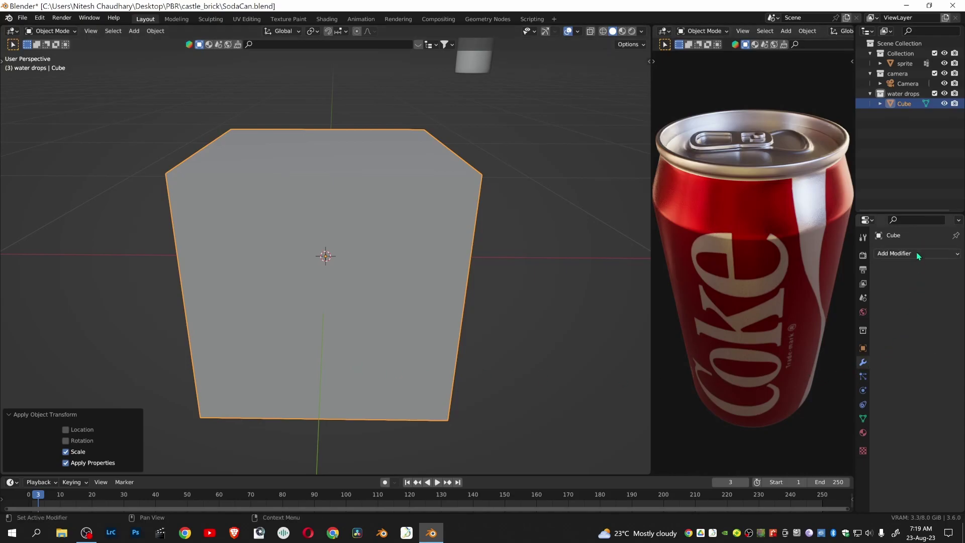
pyautogui.click(918, 256)
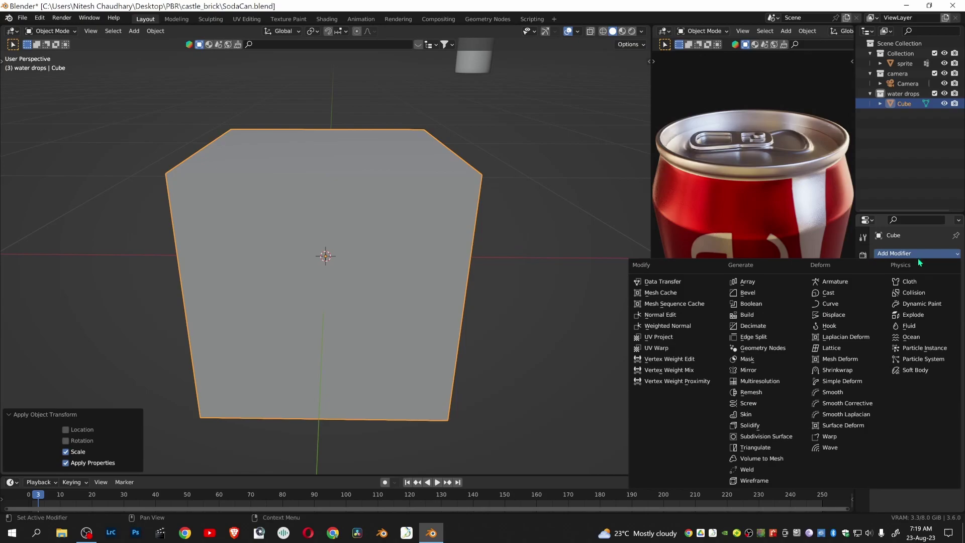
pyautogui.click(773, 437)
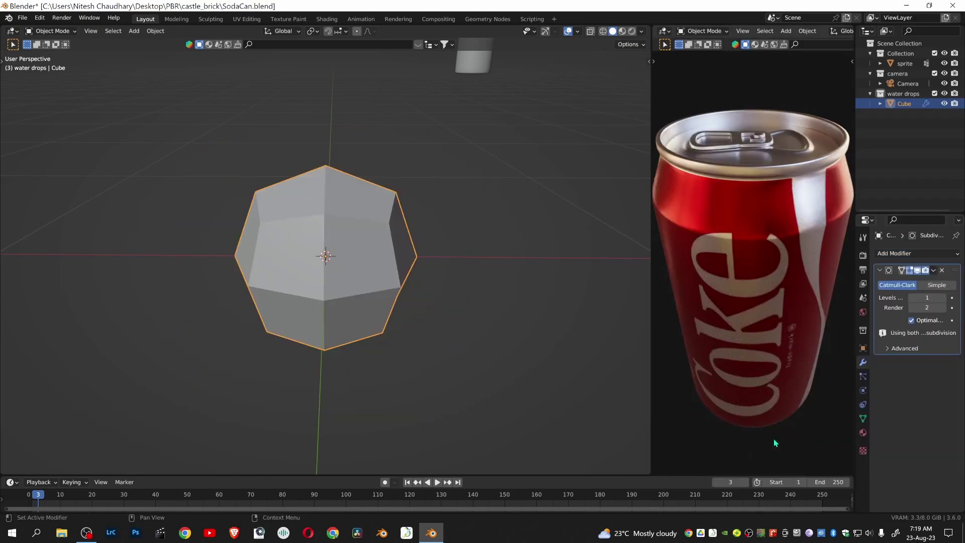
pyautogui.click(943, 298)
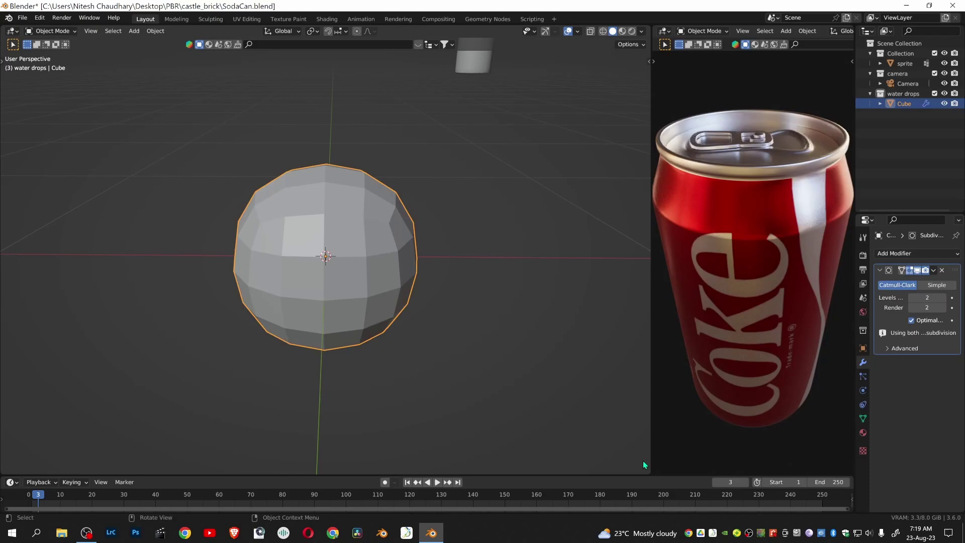
pyautogui.click(435, 333)
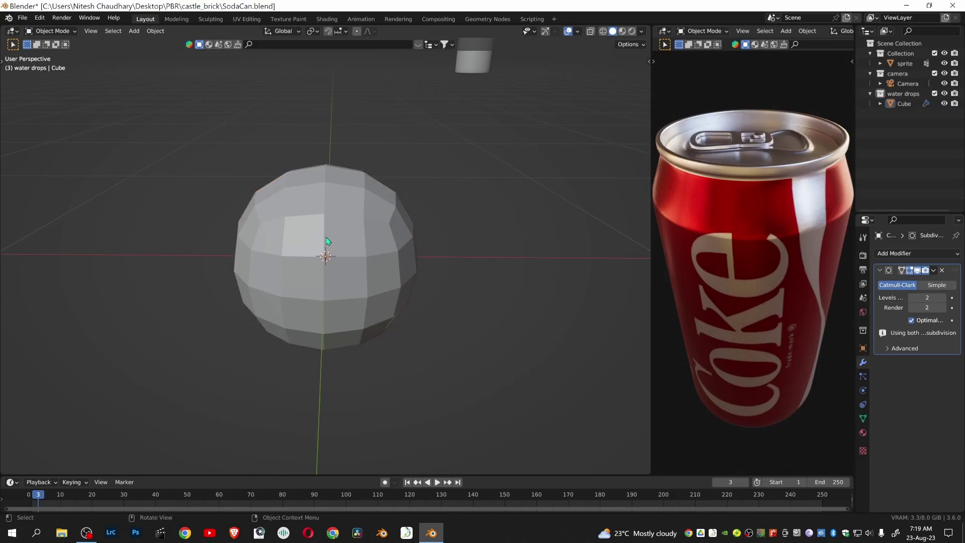
# In Edit Mode, add a loop cut around the cube's sides slid down near the base
pyautogui.hotkey('ctrl', 'Tab')
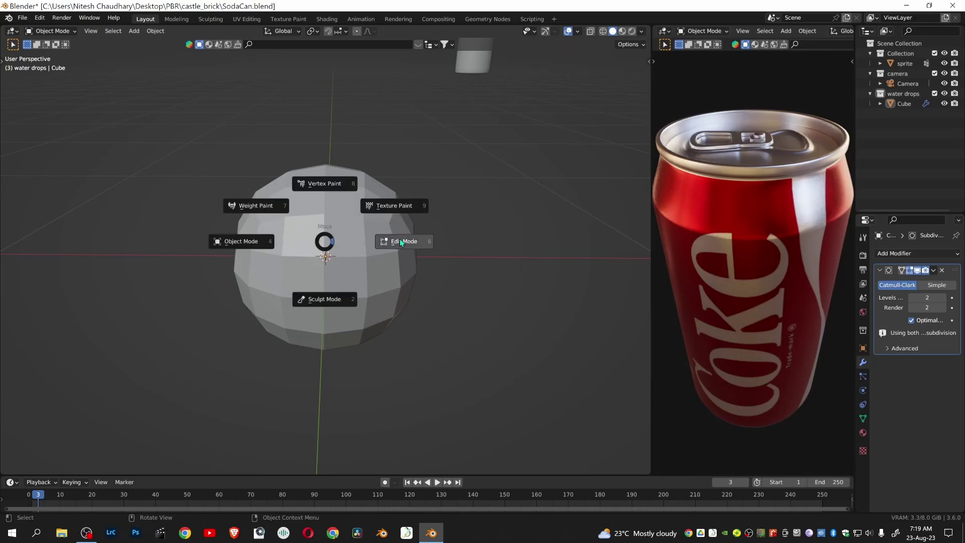
pyautogui.click(402, 243)
pyautogui.moveTo(380, 325); pyautogui.dragTo(375, 225, button='middle')
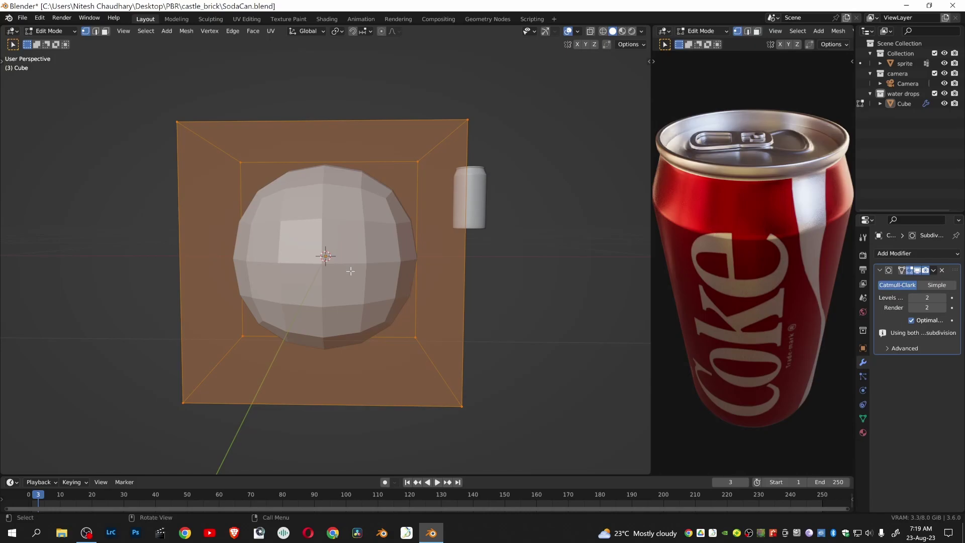
pyautogui.moveTo(350, 271); pyautogui.dragTo(500, 383, button='middle')
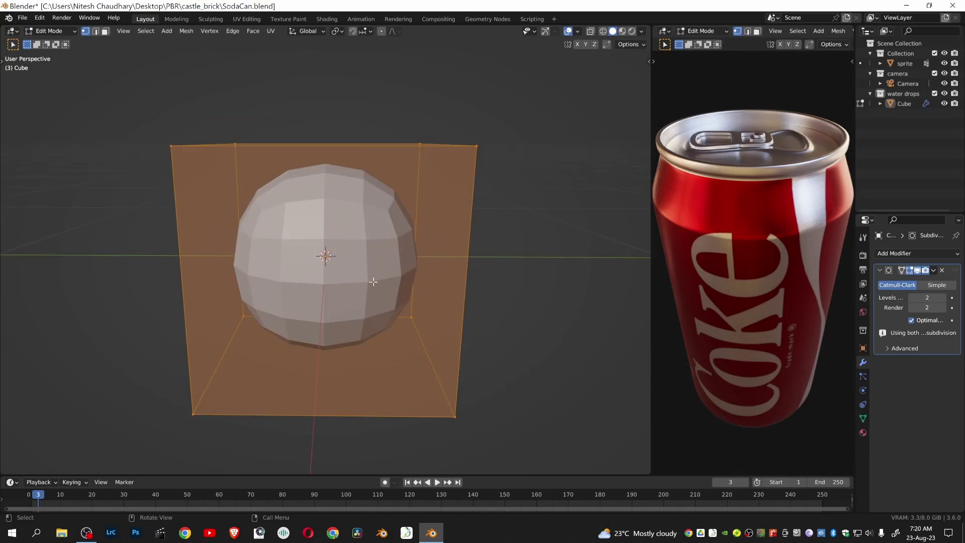
pyautogui.hotkey('ctrl', 'r')
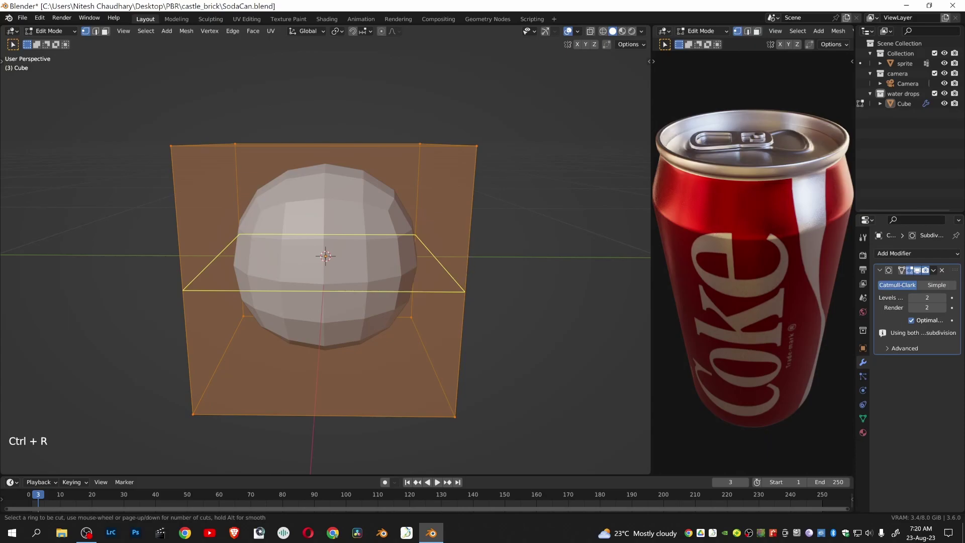
pyautogui.click(466, 271)
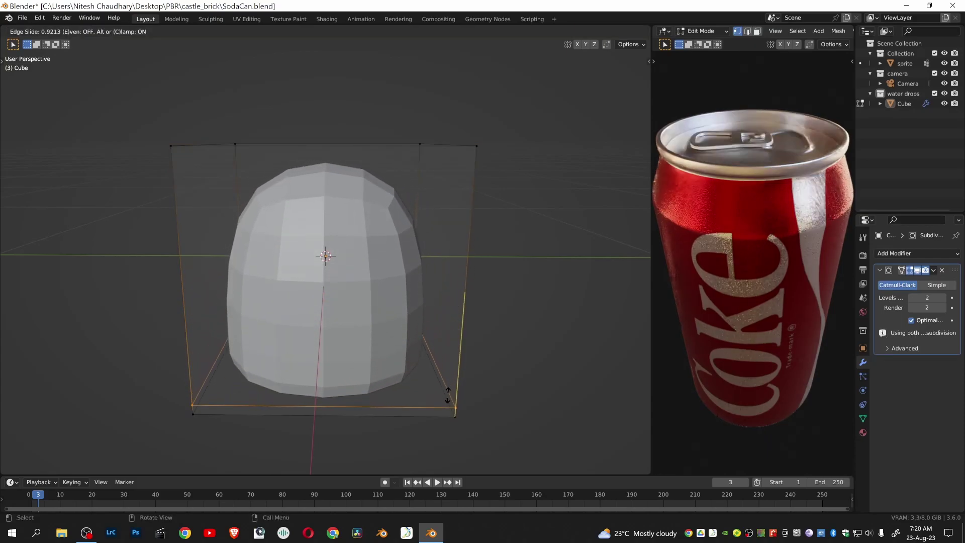
pyautogui.click(447, 395)
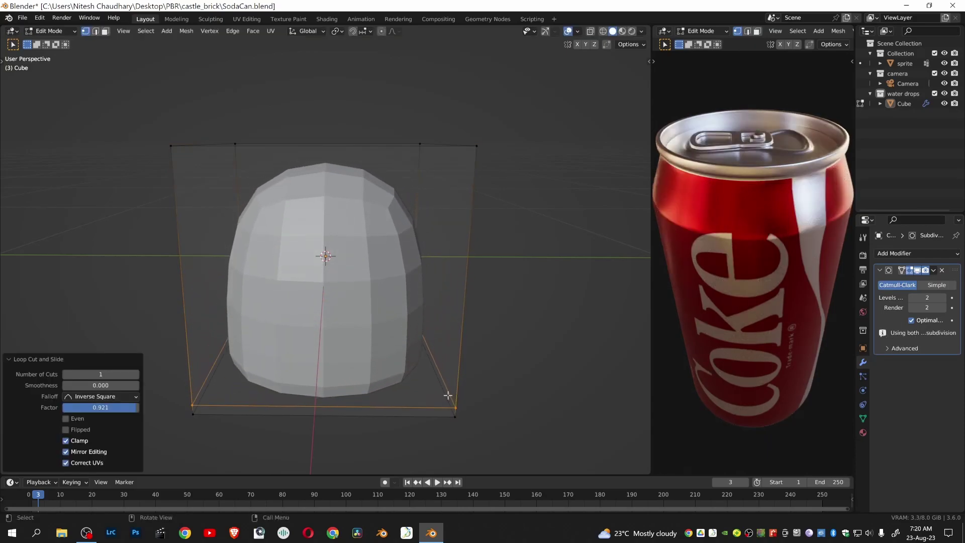
pyautogui.click(500, 364)
pyautogui.scroll(-2, 503, 359)
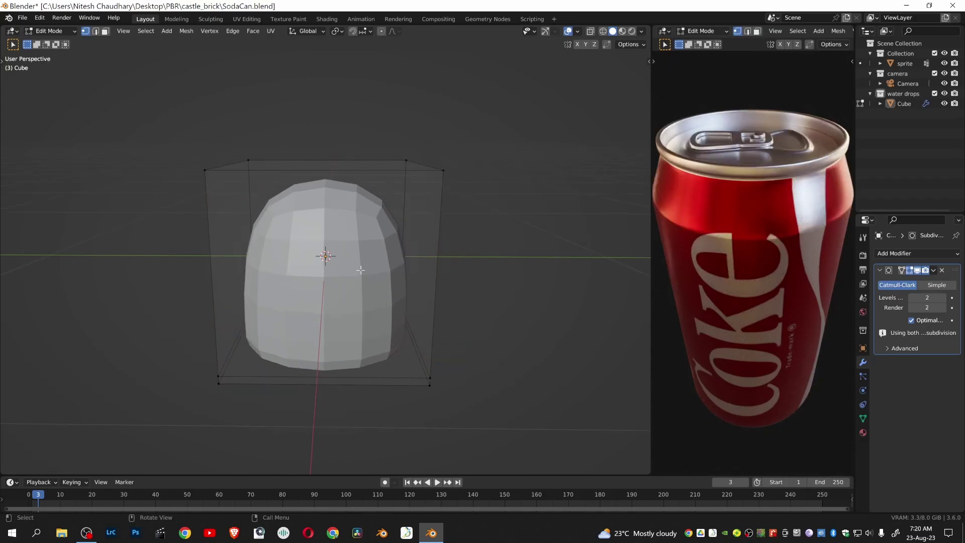
# Lower the cube's top face 0.58 m along Z and view from the top
pyautogui.press('3')
pyautogui.click(349, 164)
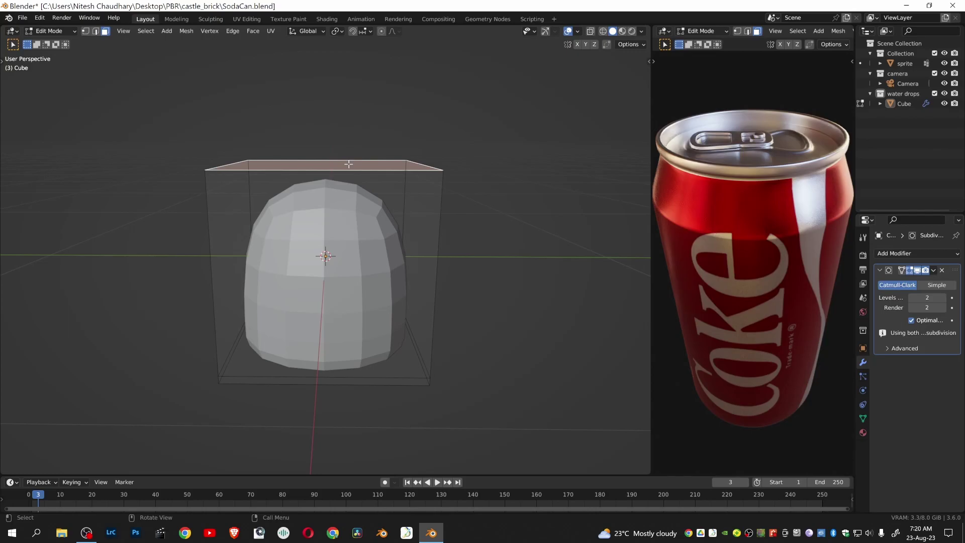
pyautogui.press('g')
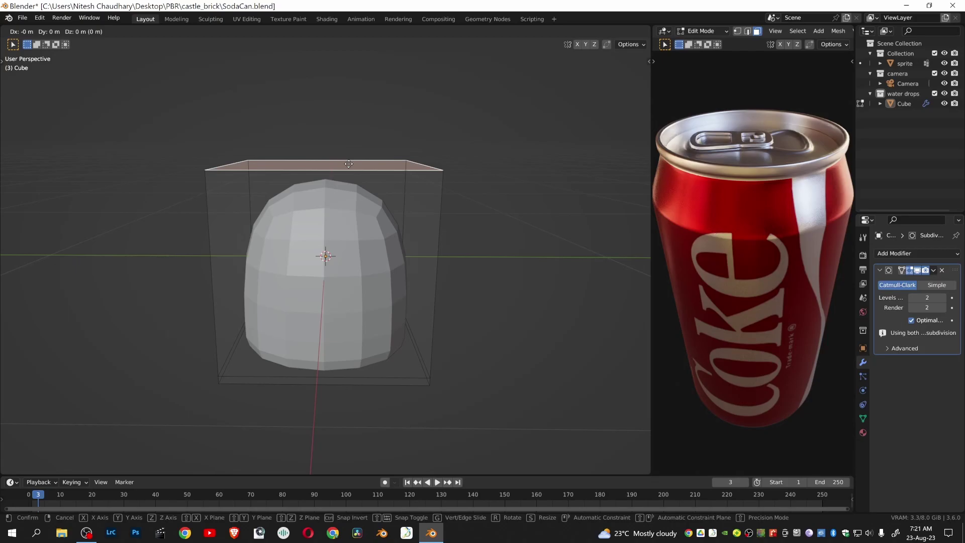
pyautogui.press('z')
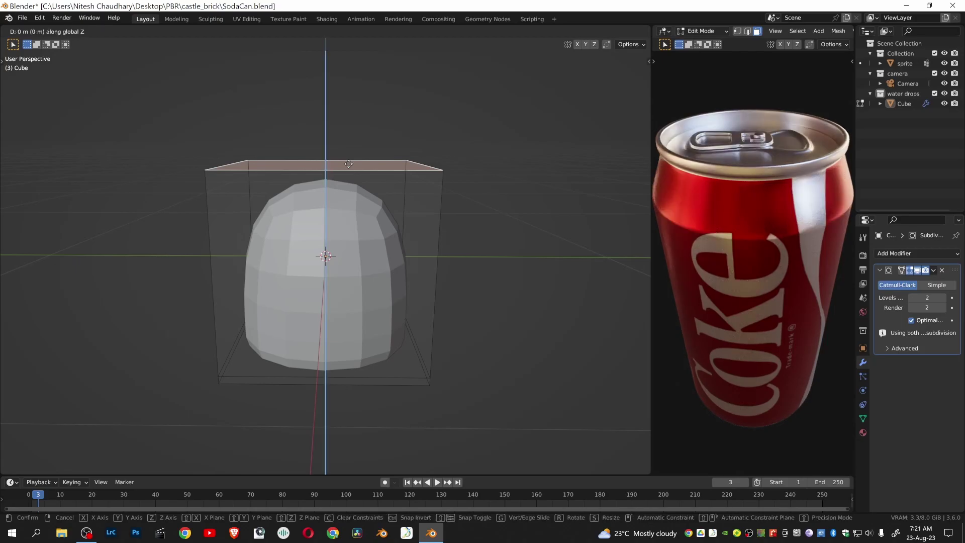
pyautogui.click(524, 327)
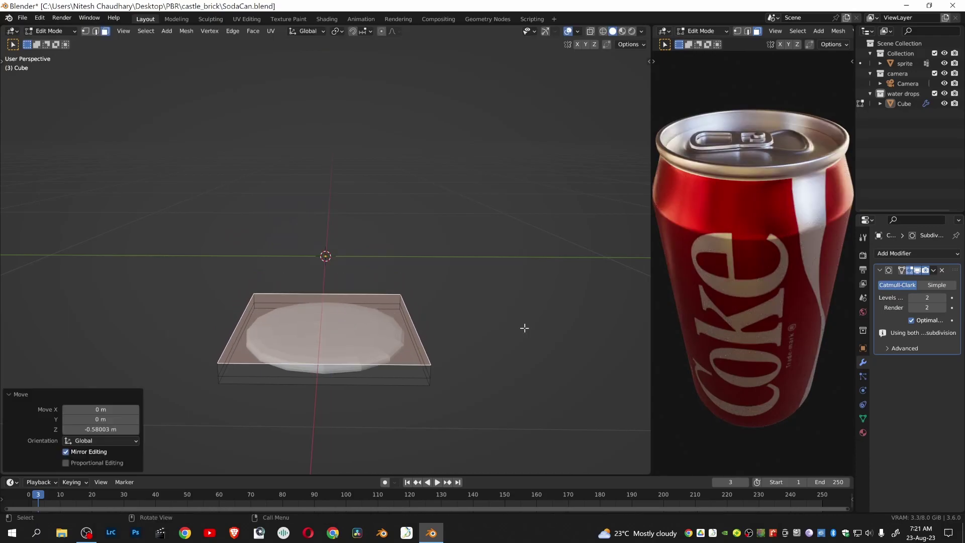
pyautogui.press('KP_7')
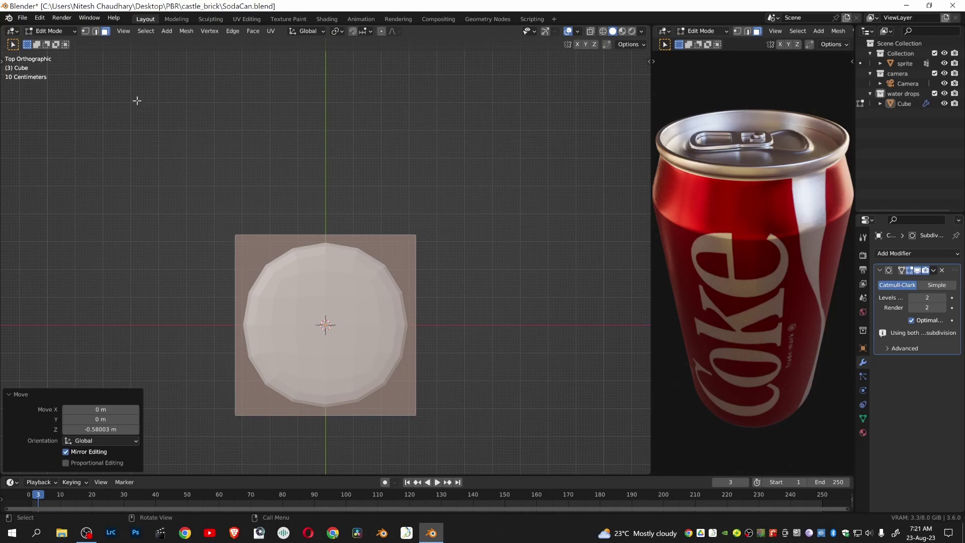
# Return to Object Mode and move the droplet away from the origin
pyautogui.click(59, 36)
pyautogui.click(53, 41)
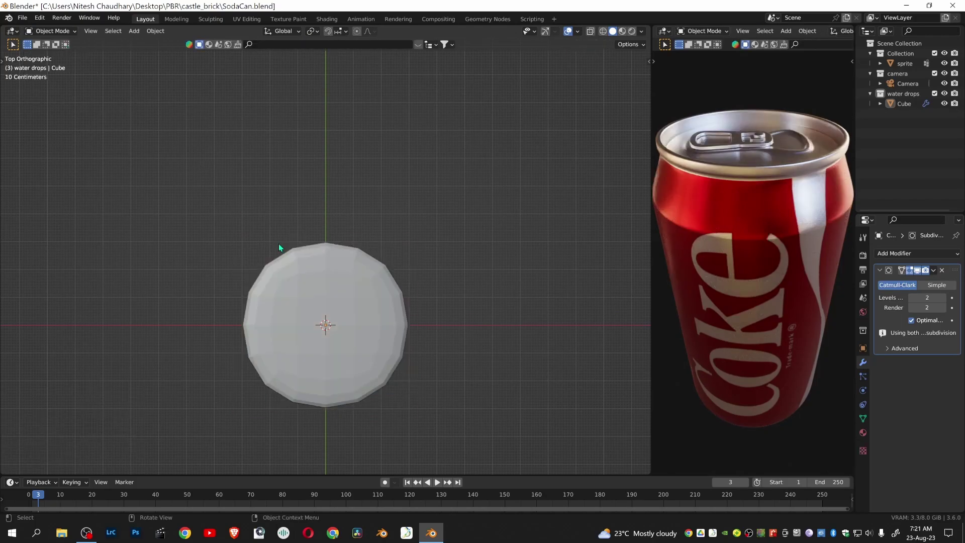
pyautogui.click(356, 324)
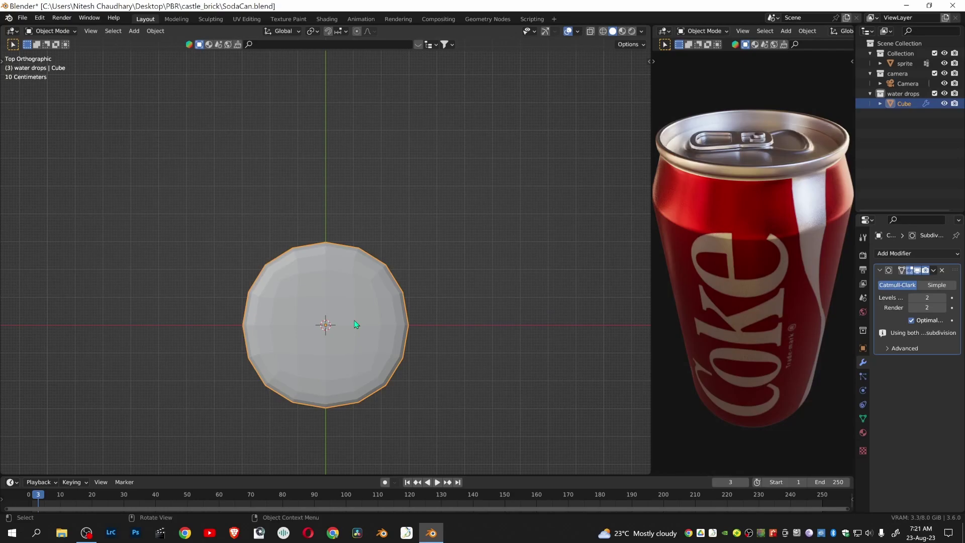
pyautogui.press('g')
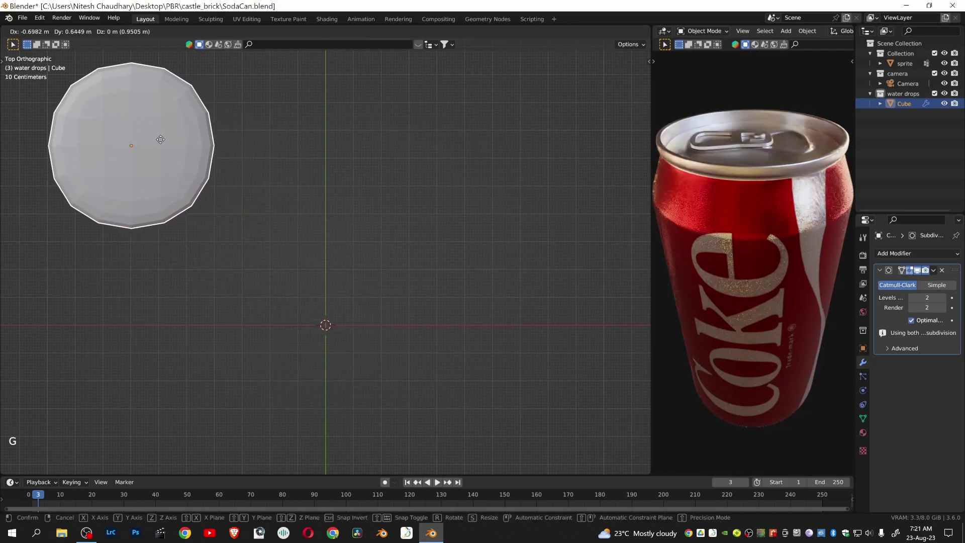
pyautogui.click(154, 156)
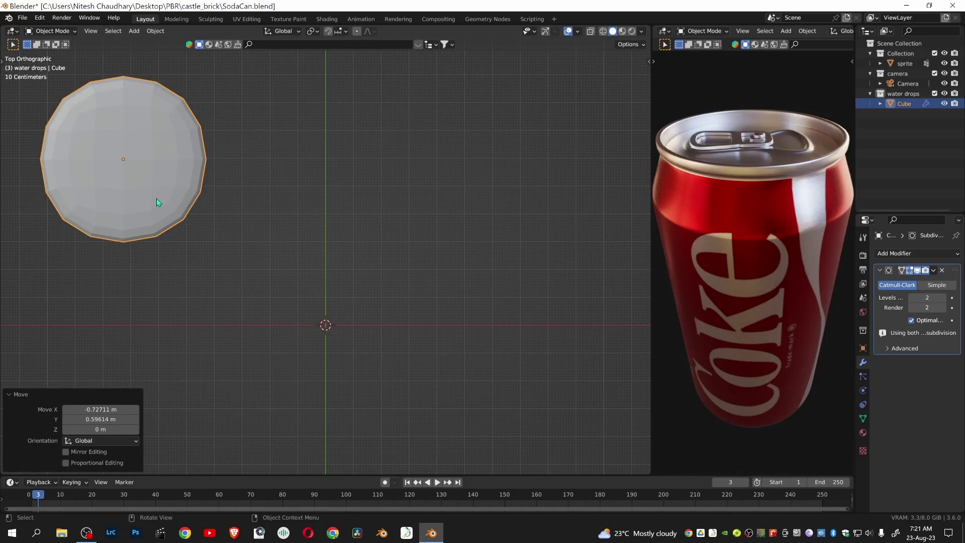
# Apply the drop's scale and place a duplicate 1.0505 m to its right
pyautogui.hotkey('ctrl', 'a')
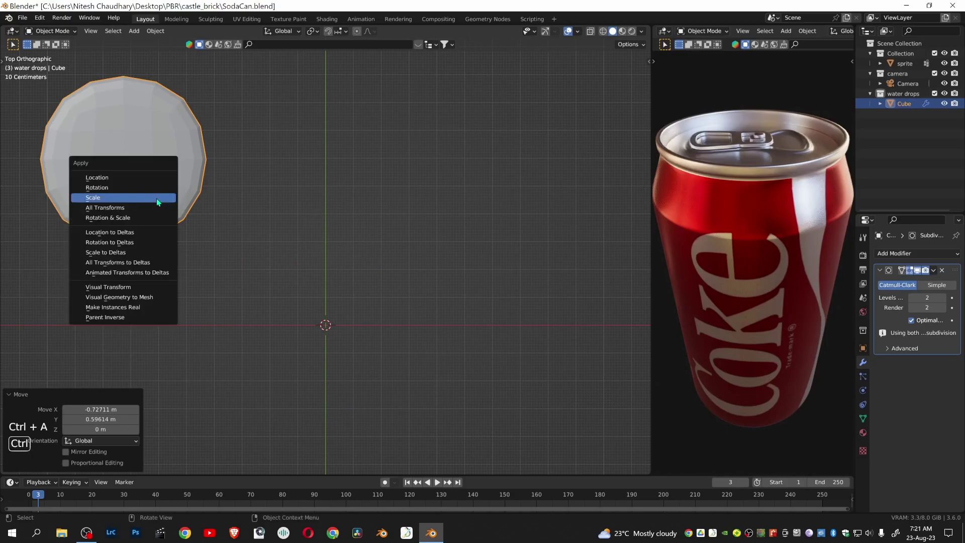
pyautogui.click(155, 198)
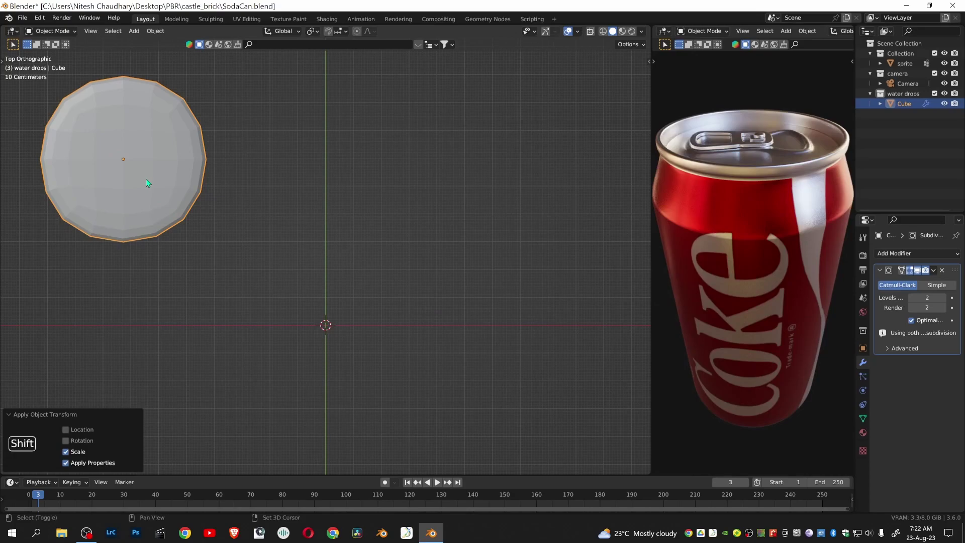
pyautogui.hotkey('shift', 'd')
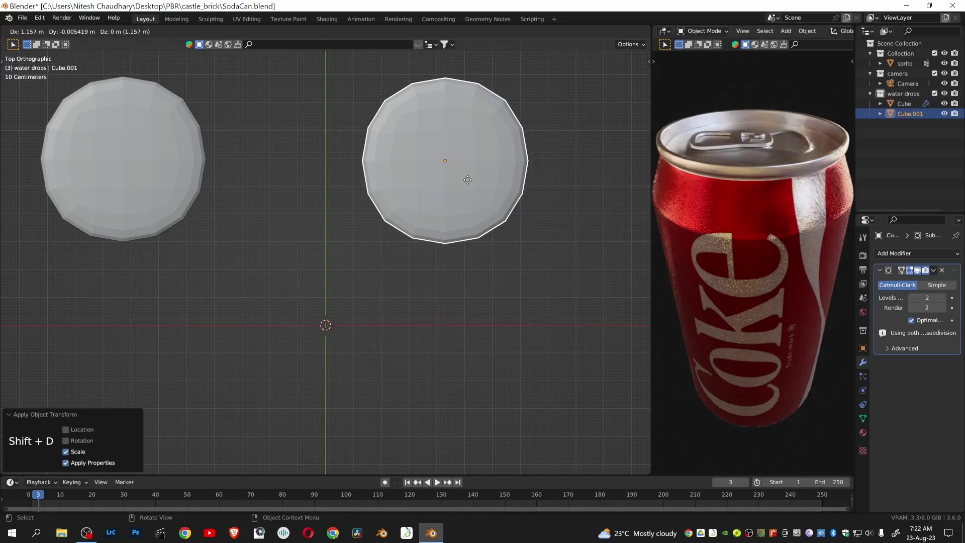
pyautogui.click(438, 180)
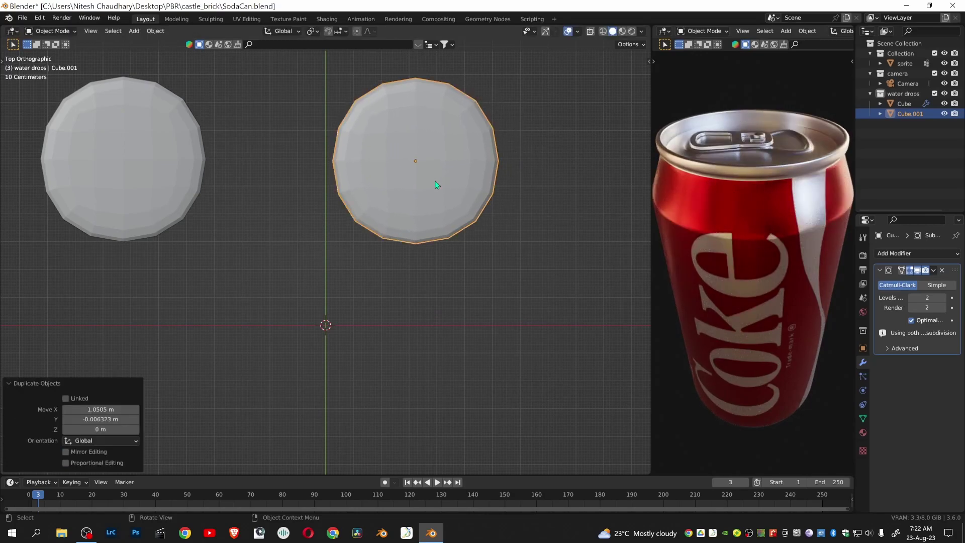
# In wireframe Edit Mode, add centred horizontal and vertical edge loops to Cube.001
pyautogui.press('Tab')
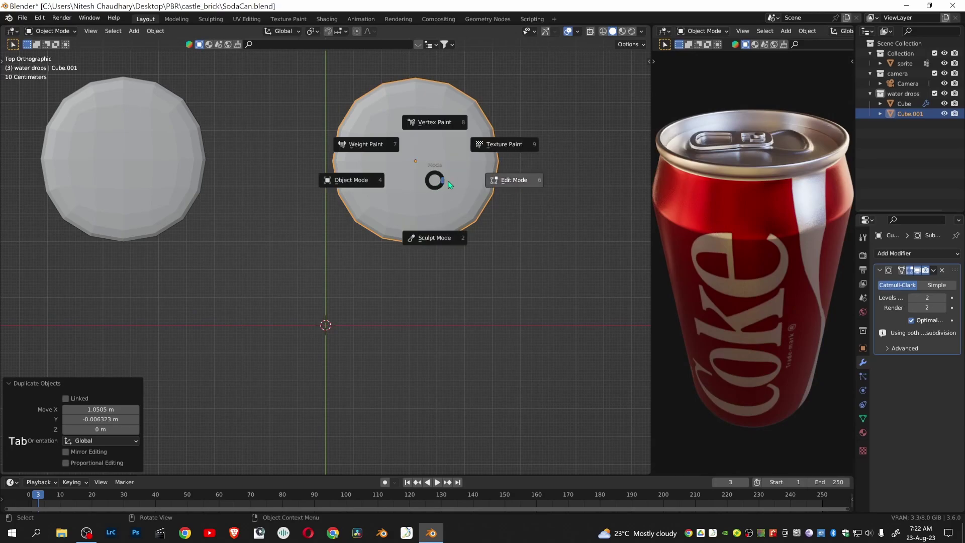
pyautogui.click(514, 185)
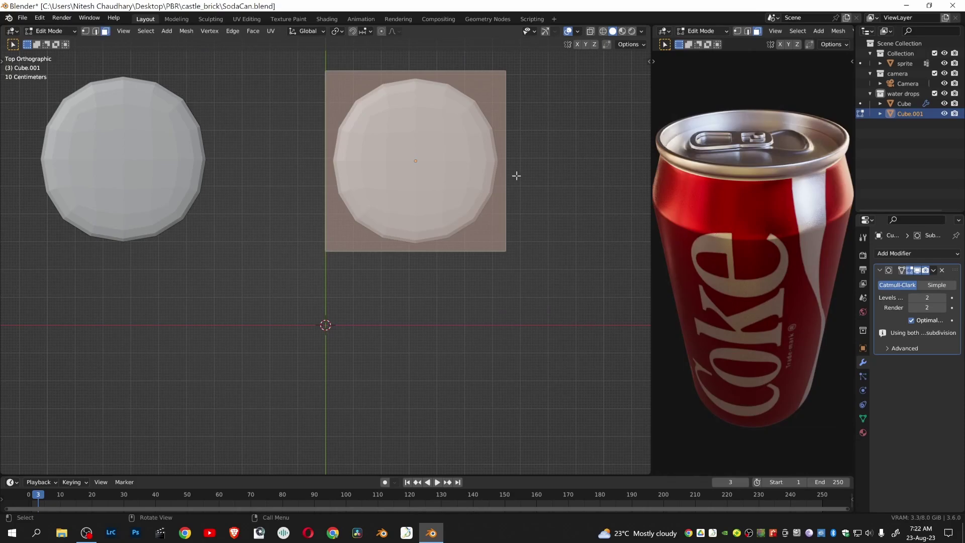
pyautogui.click(604, 33)
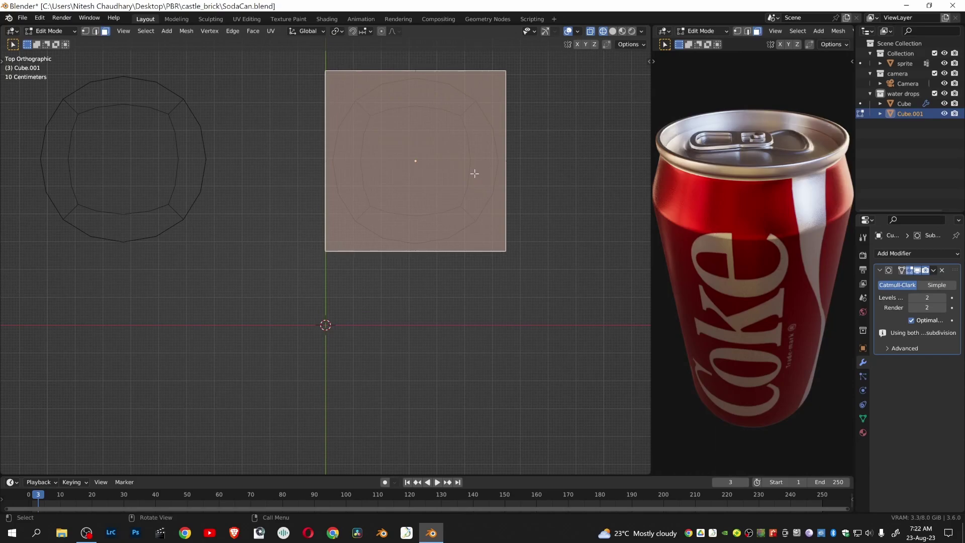
pyautogui.press('ctrl')
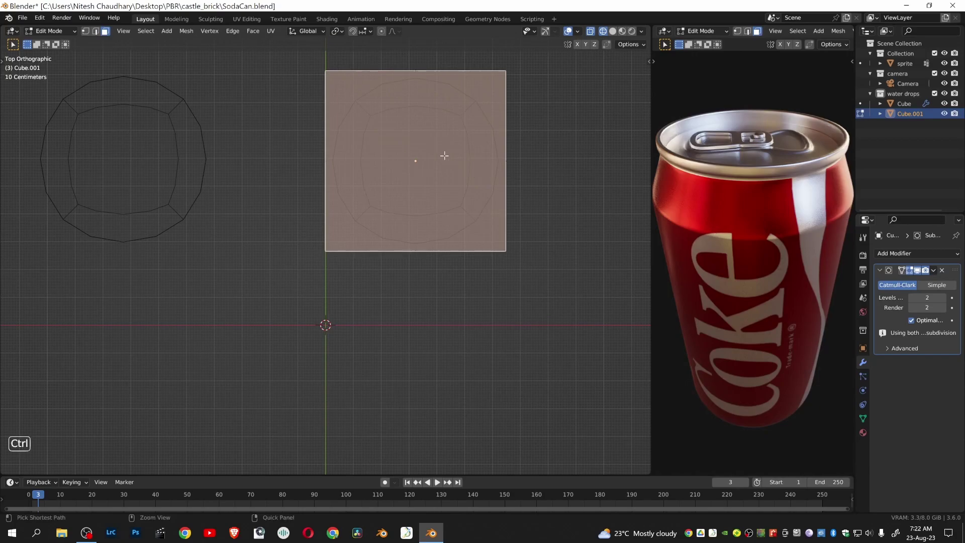
pyautogui.hotkey('ctrl', 'r')
pyautogui.click(495, 162)
pyautogui.rightClick(496, 162)
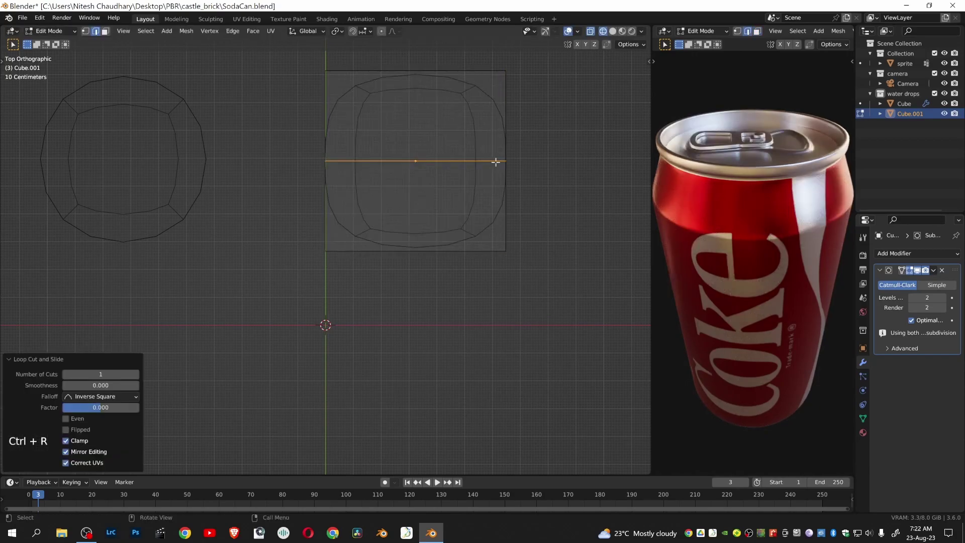
pyautogui.hotkey('ctrl', 'r')
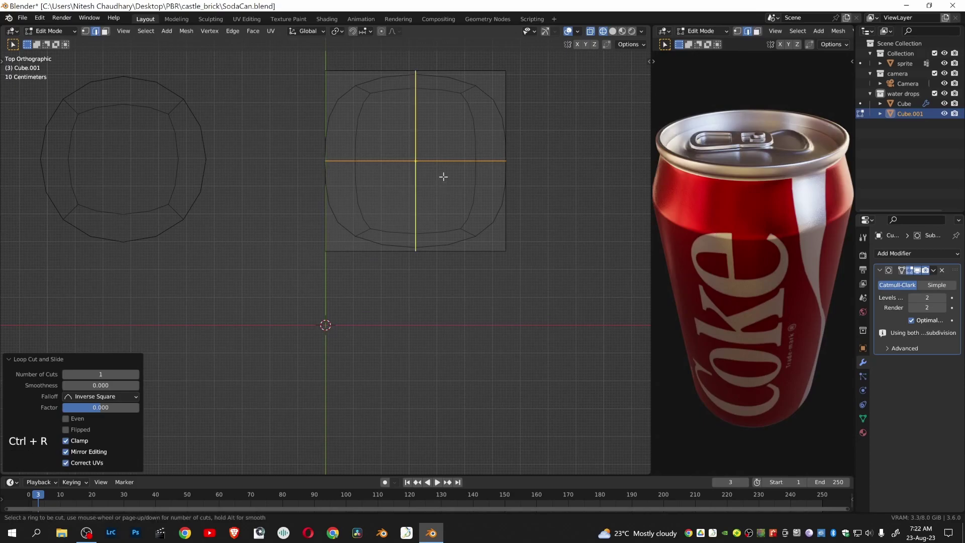
pyautogui.click(431, 176)
pyautogui.rightClick(431, 176)
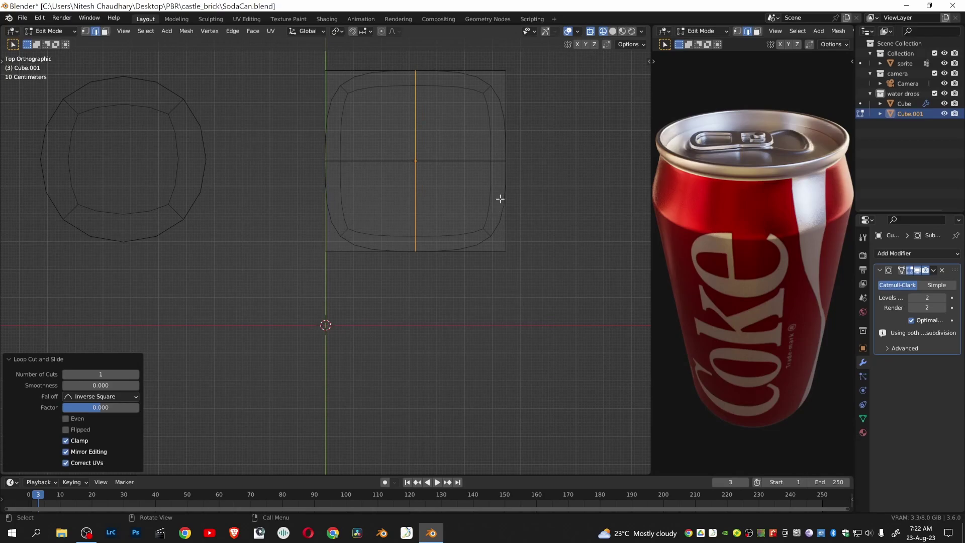
# In solid vertex mode, raise the top vertex and pull the bottom vertex down
pyautogui.press('1')
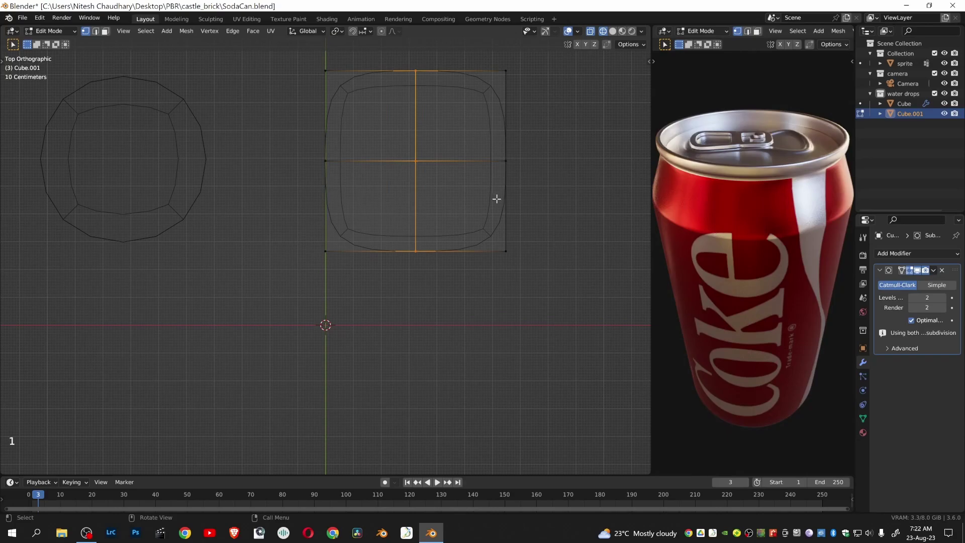
pyautogui.scroll(-2, 497, 199)
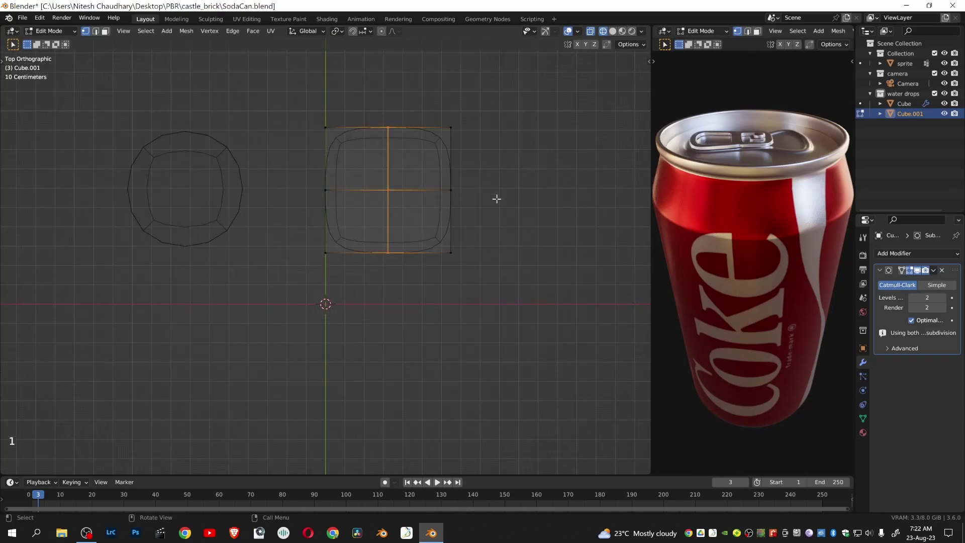
pyautogui.click(614, 31)
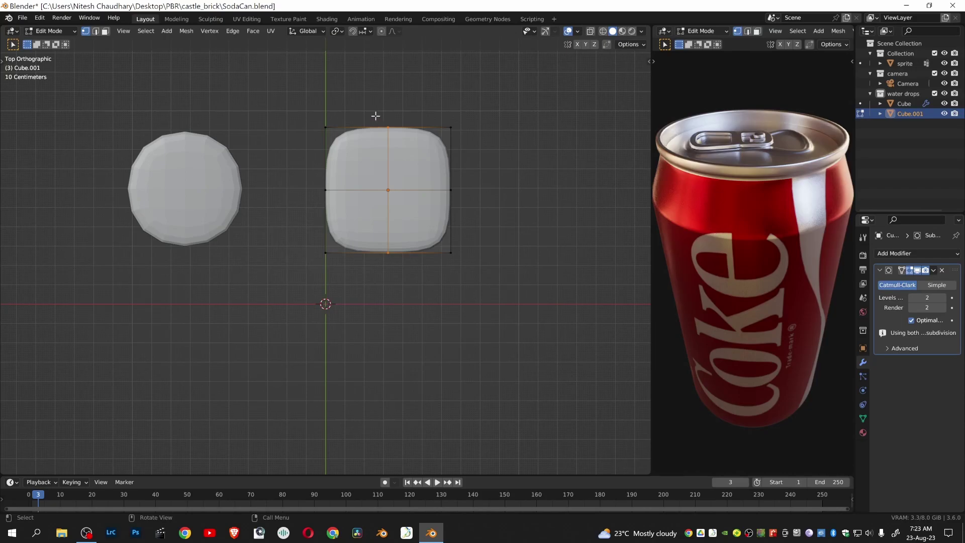
pyautogui.moveTo(375, 116); pyautogui.dragTo(396, 132)
pyautogui.press('g')
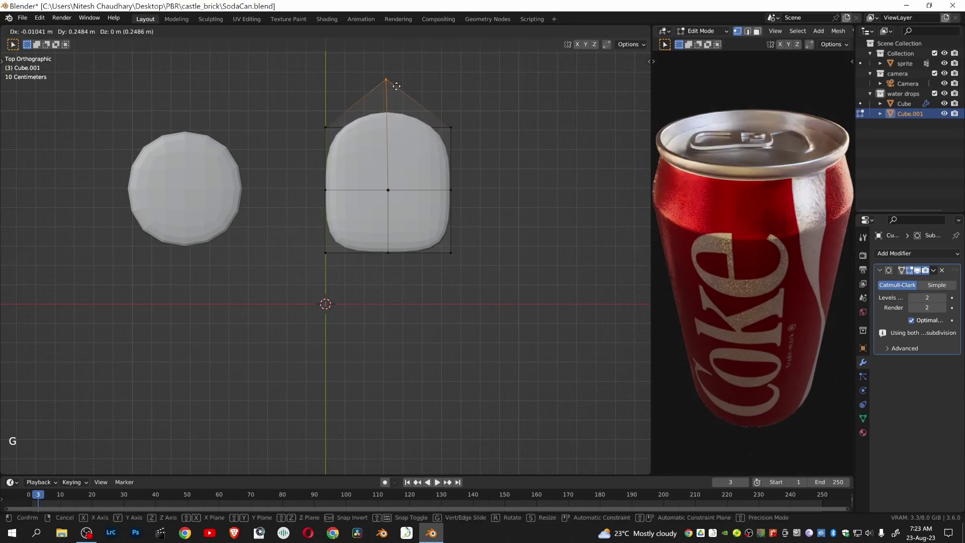
pyautogui.click(396, 86)
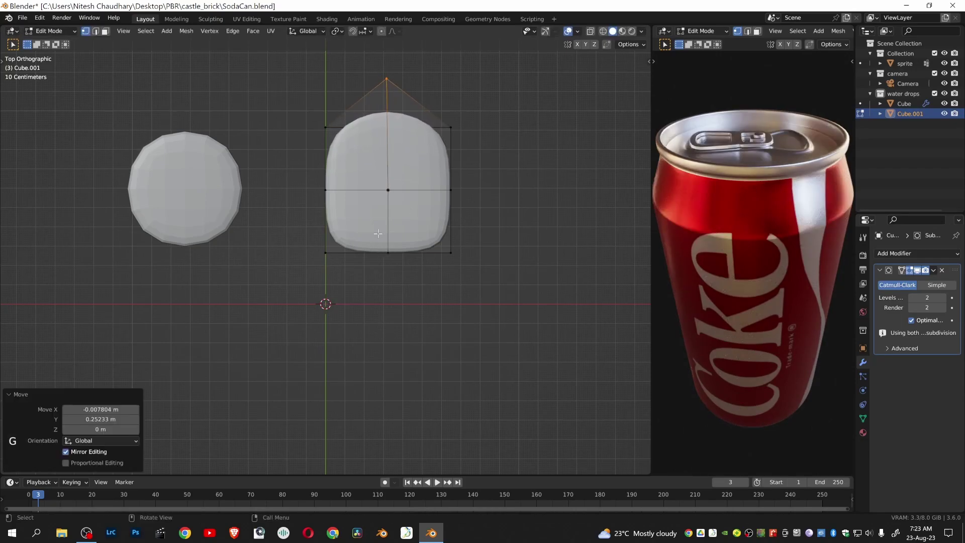
pyautogui.click(388, 252)
pyautogui.press('g')
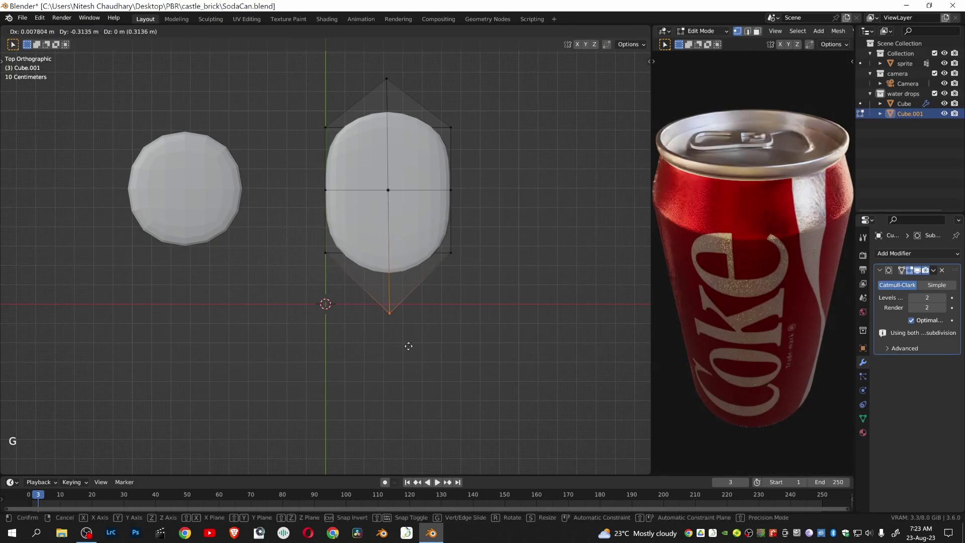
pyautogui.click(397, 358)
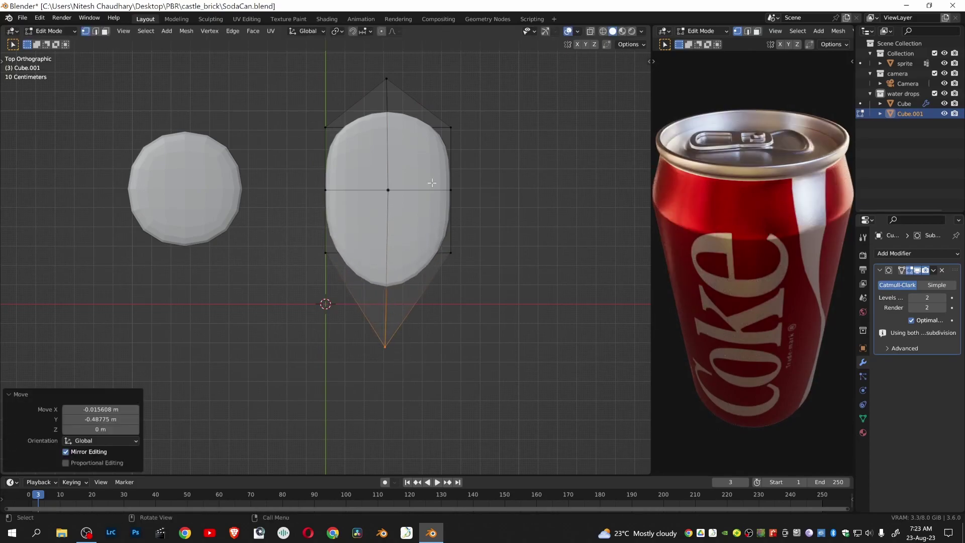
# With X-Ray on, push the left and right middle vertices inward into an hourglass
pyautogui.click(481, 217)
pyautogui.press('g')
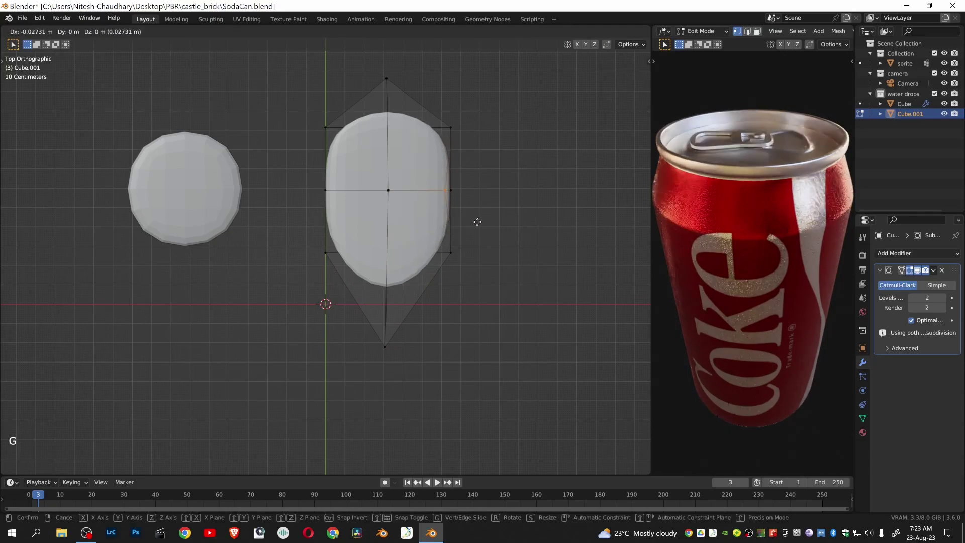
pyautogui.click(474, 220)
pyautogui.click(590, 31)
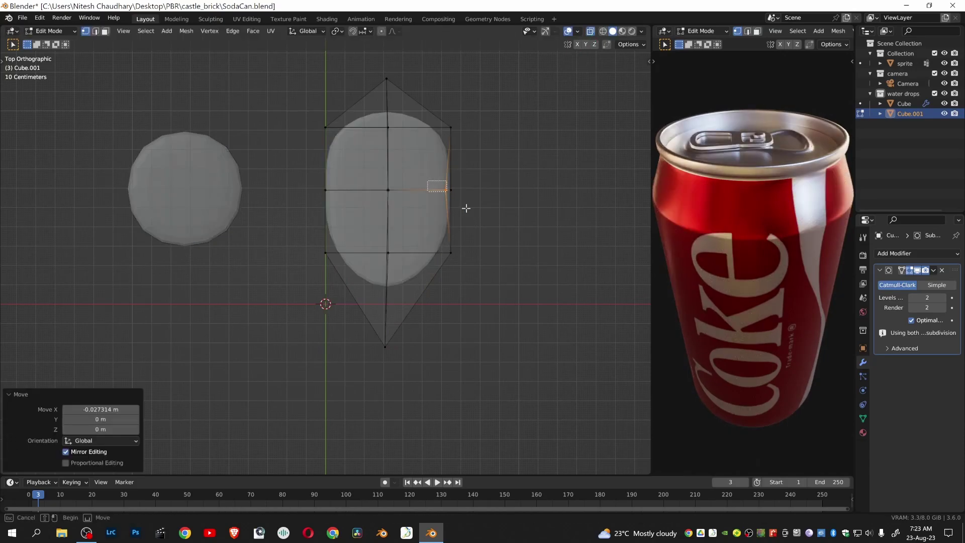
pyautogui.press('g')
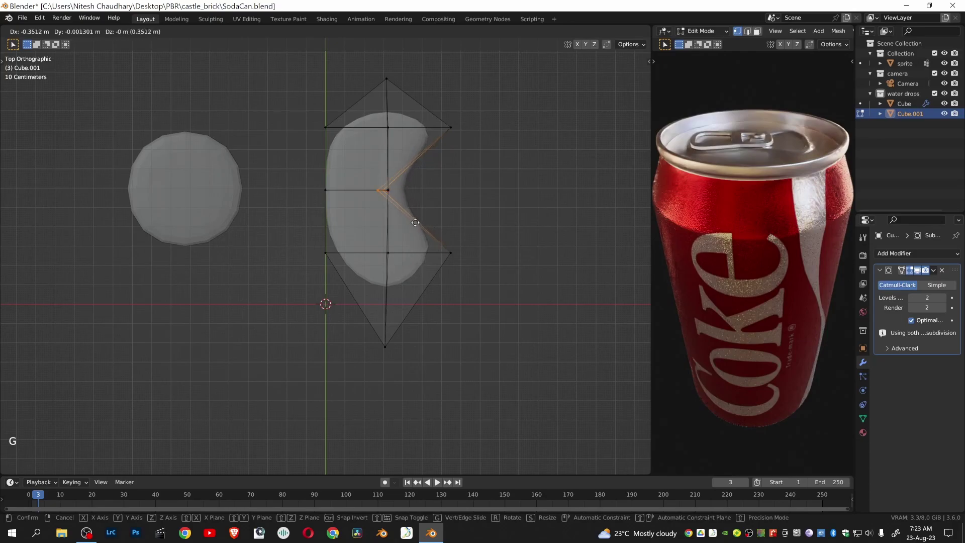
pyautogui.click(394, 216)
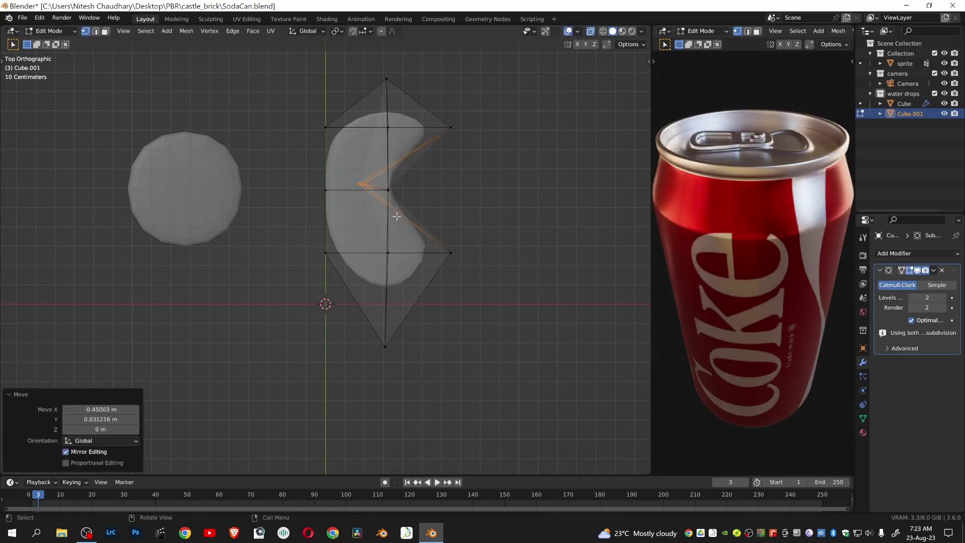
pyautogui.moveTo(318, 176); pyautogui.dragTo(352, 219)
pyautogui.press('g')
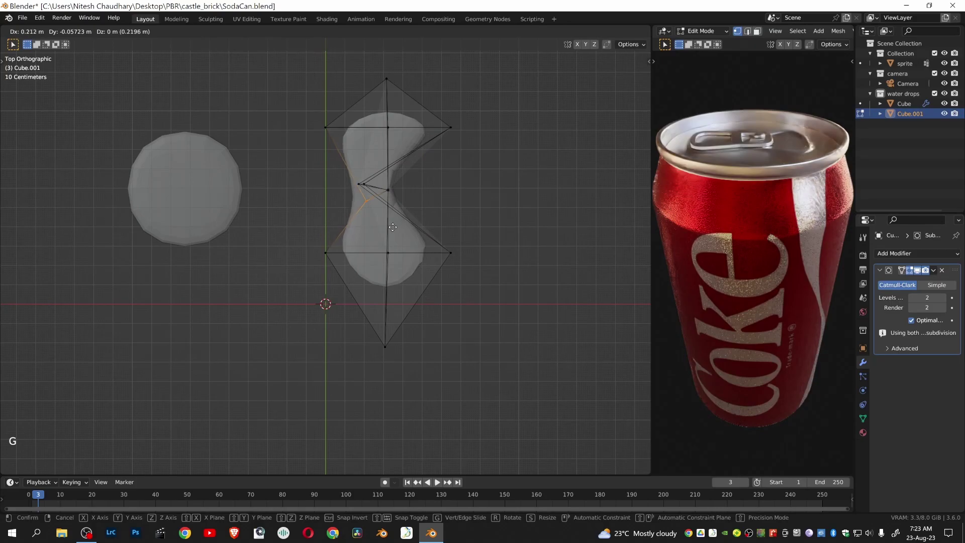
pyautogui.click(417, 227)
pyautogui.click(509, 200)
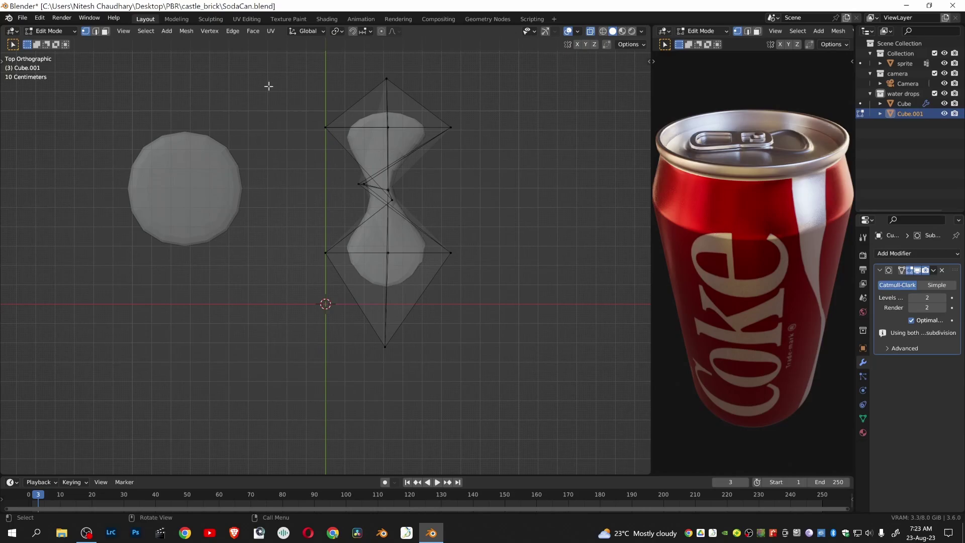
pyautogui.click(50, 31)
# In Object Mode with X-Ray off, duplicate the round drop about 1.025 m below it
pyautogui.click(38, 42)
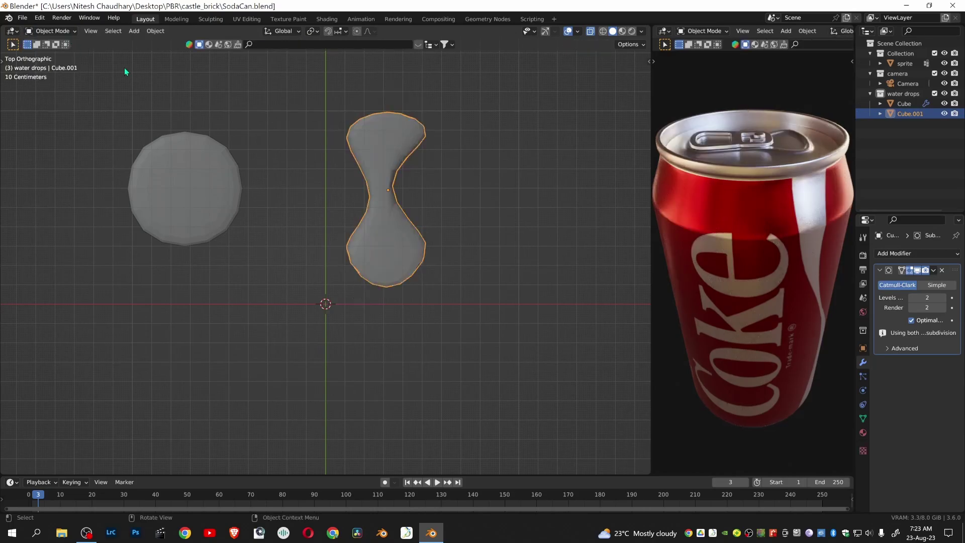
pyautogui.click(529, 194)
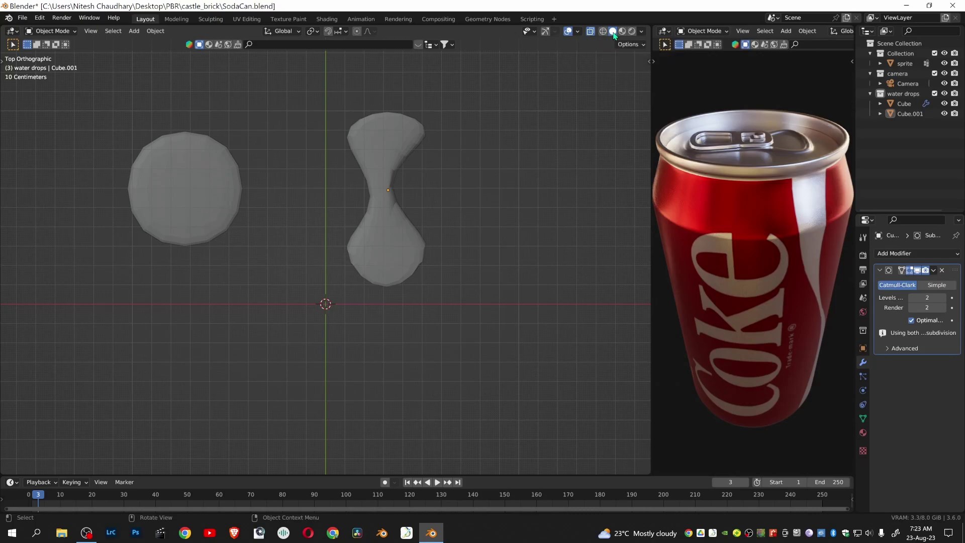
pyautogui.click(590, 33)
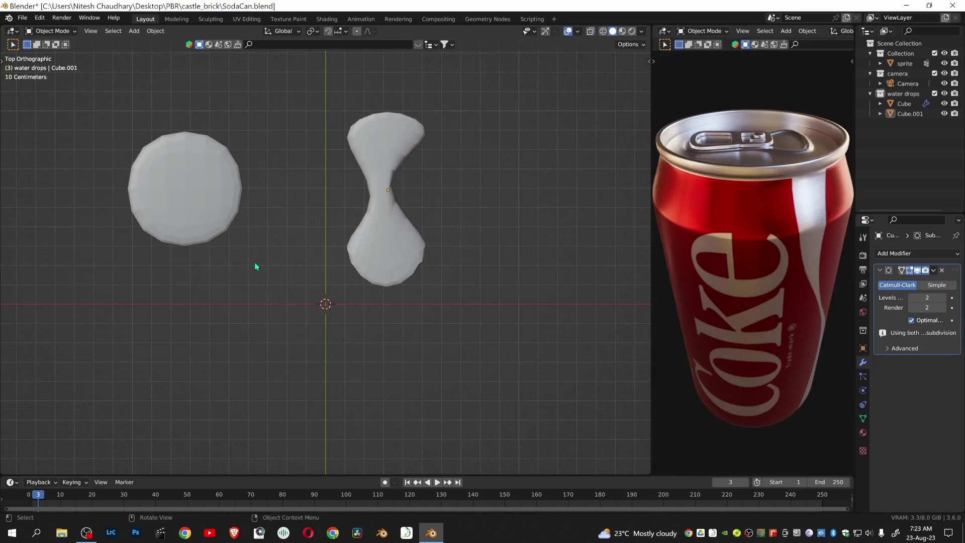
pyautogui.click(196, 197)
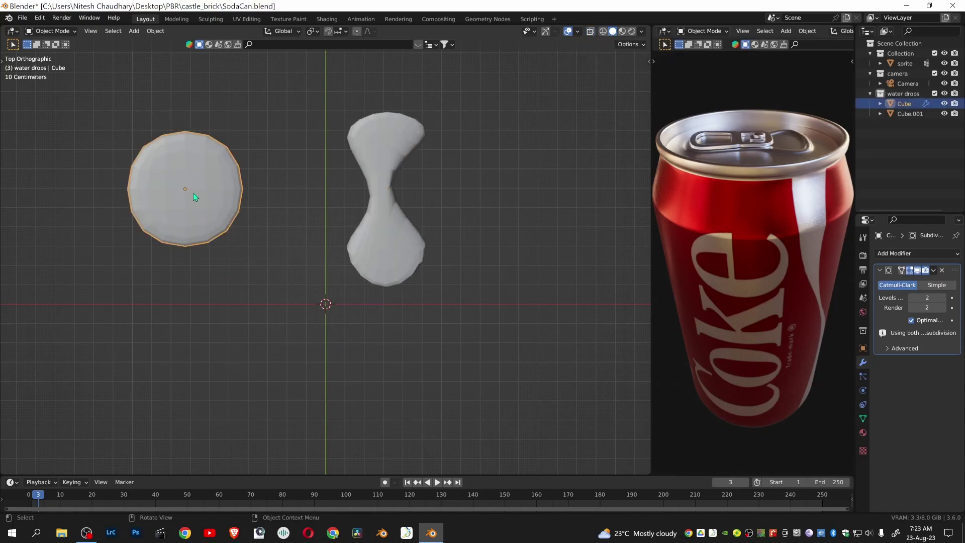
pyautogui.hotkey('shift', 'd')
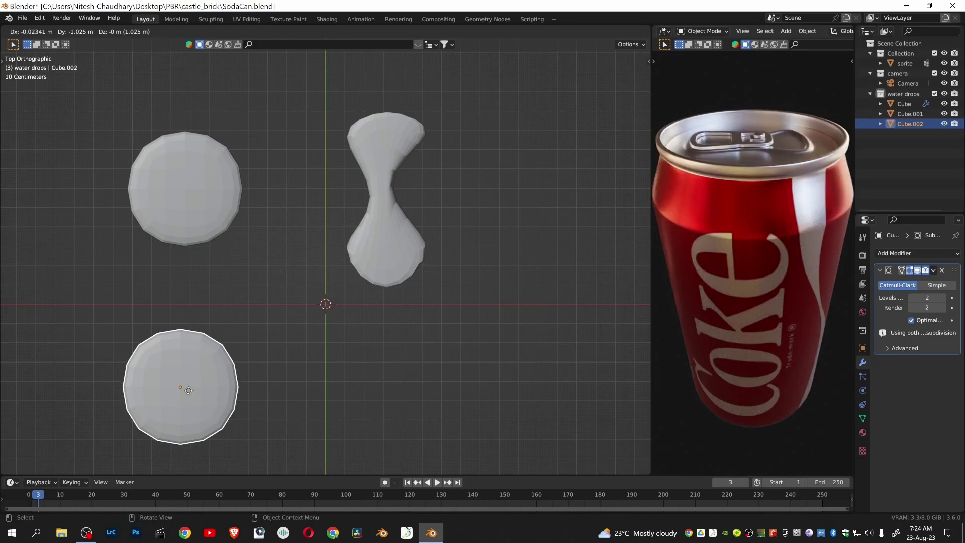
pyautogui.click(188, 390)
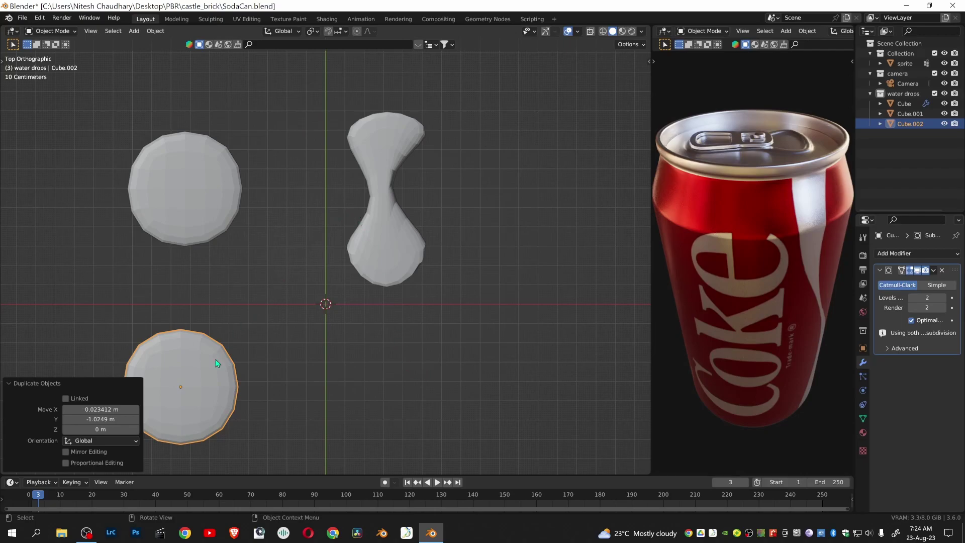
# Enter Edit Mode on Cube.002 with X-Ray on and add centred vertical and horizontal loop cuts
pyautogui.press('Tab')
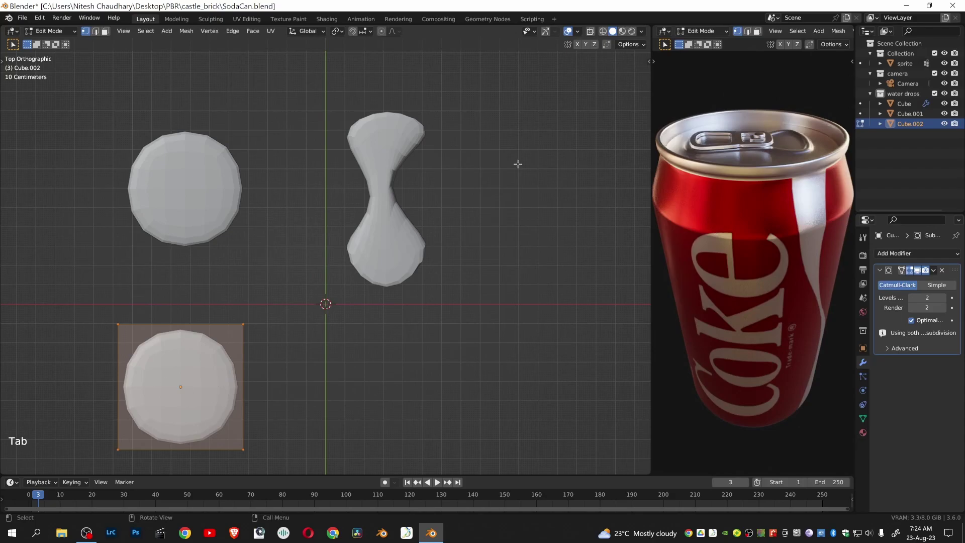
pyautogui.click(591, 32)
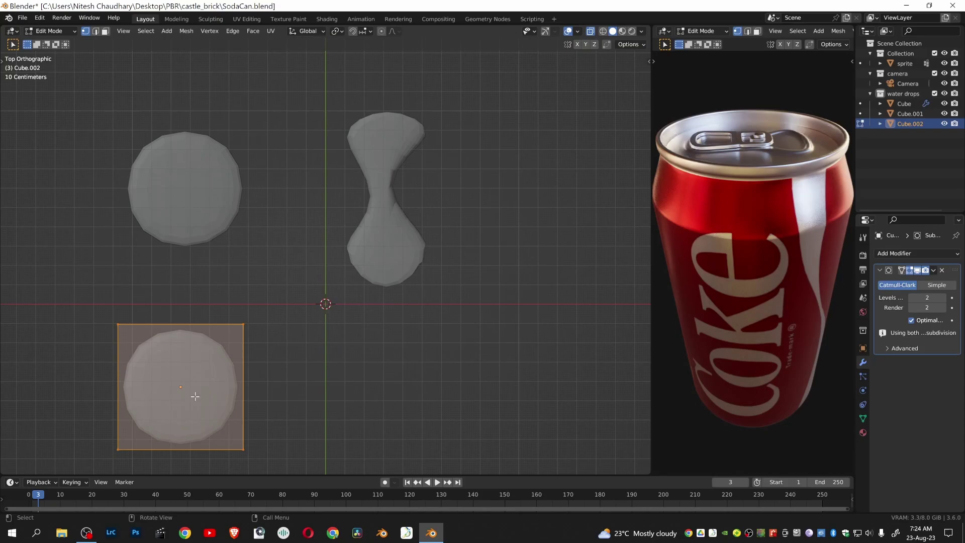
pyautogui.hotkey('ctrl', 'r')
pyautogui.click(182, 337)
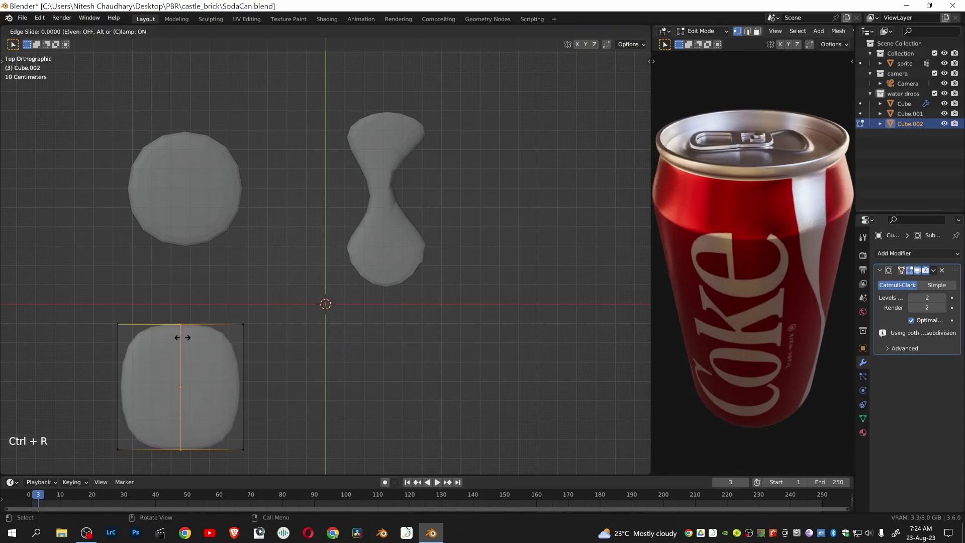
pyautogui.rightClick(182, 337)
pyautogui.hotkey('ctrl', 'r')
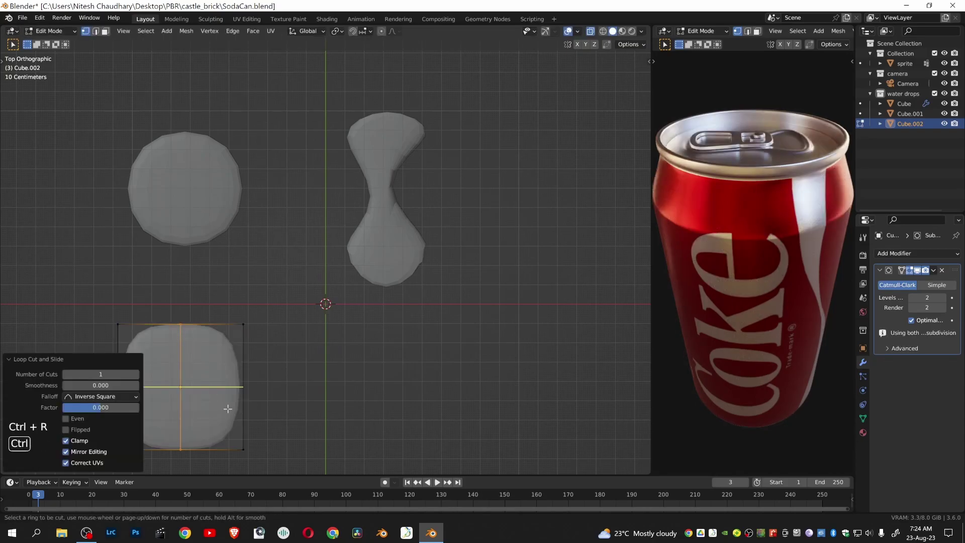
pyautogui.click(239, 392)
pyautogui.rightClick(239, 391)
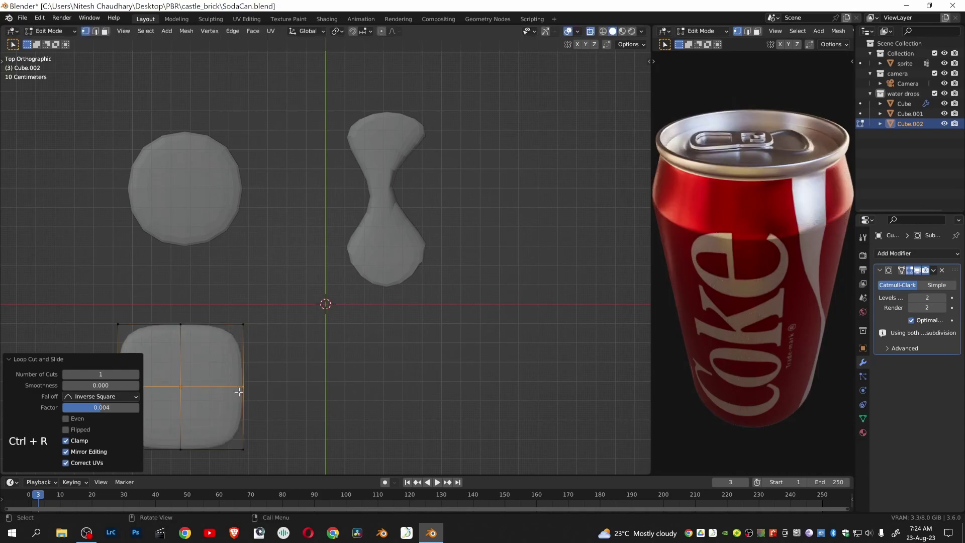
pyautogui.click(297, 396)
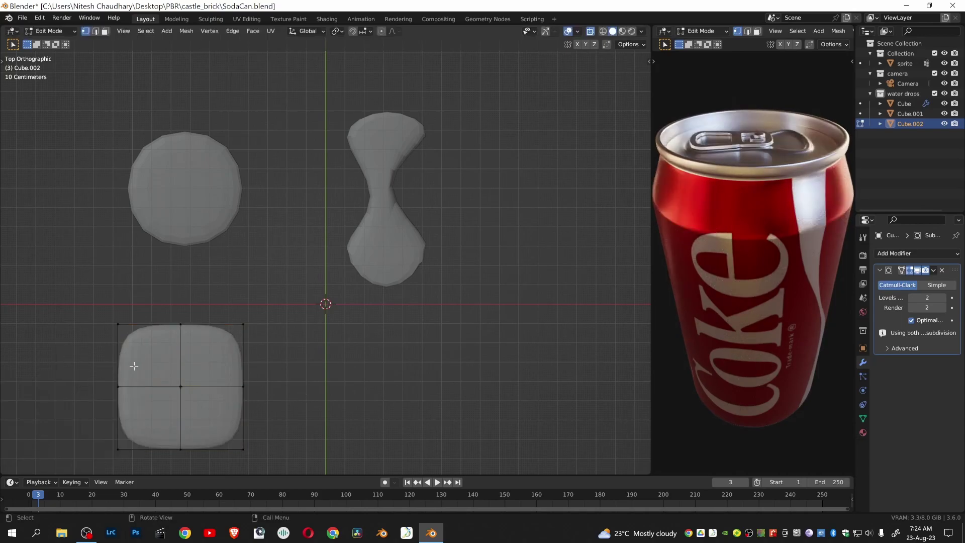
# Move the droplet's left and right vertex columns inward to narrow it
pyautogui.moveTo(105, 315); pyautogui.dragTo(127, 478)
pyautogui.press('g')
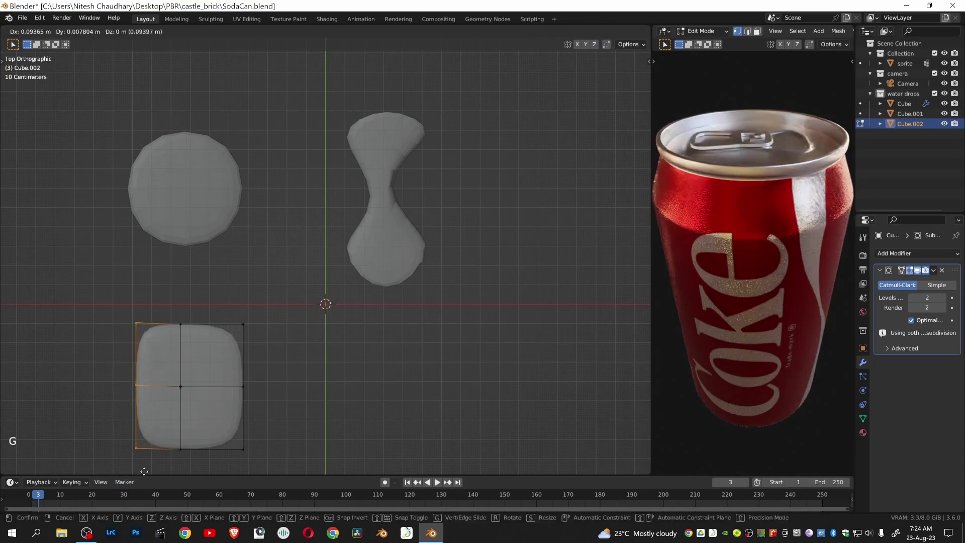
pyautogui.click(146, 479)
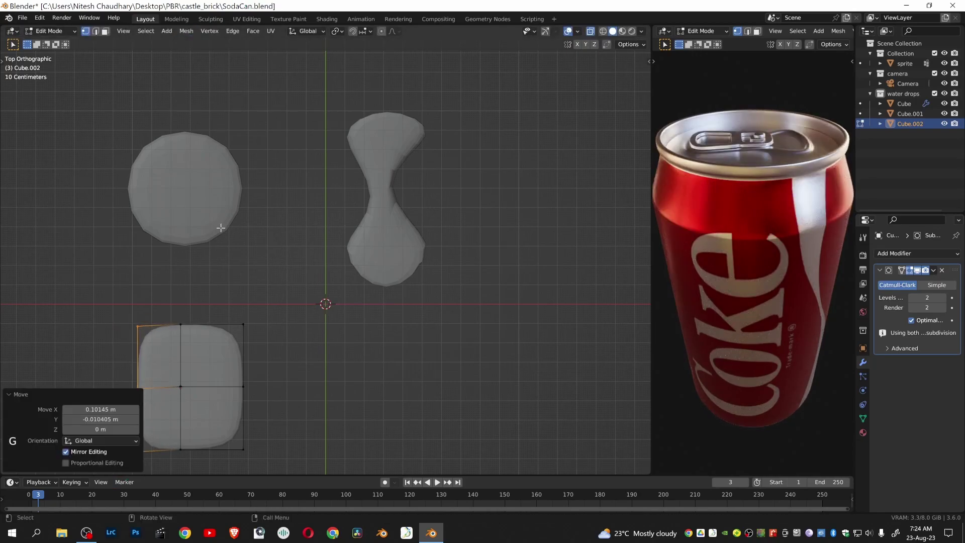
pyautogui.moveTo(229, 309); pyautogui.dragTo(265, 464)
pyautogui.press('g')
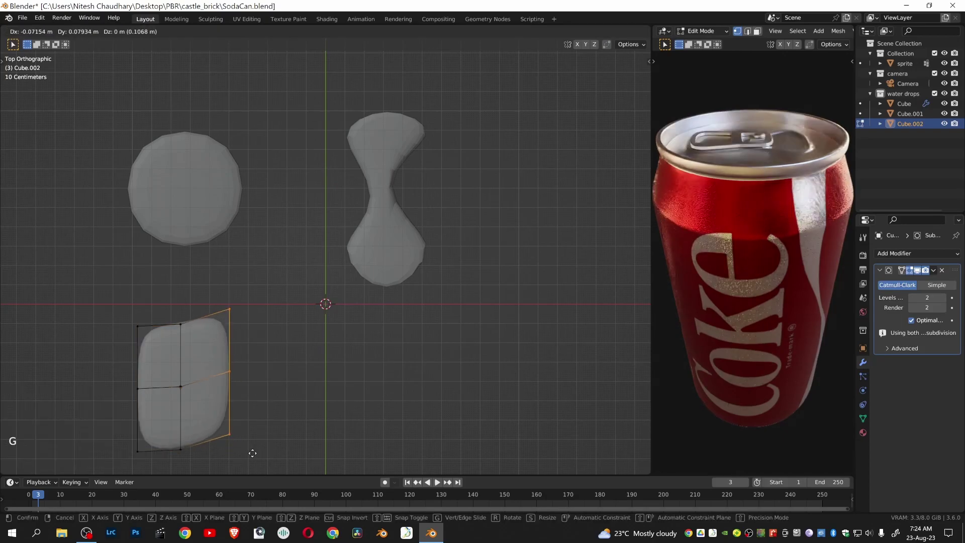
pyautogui.click(248, 464)
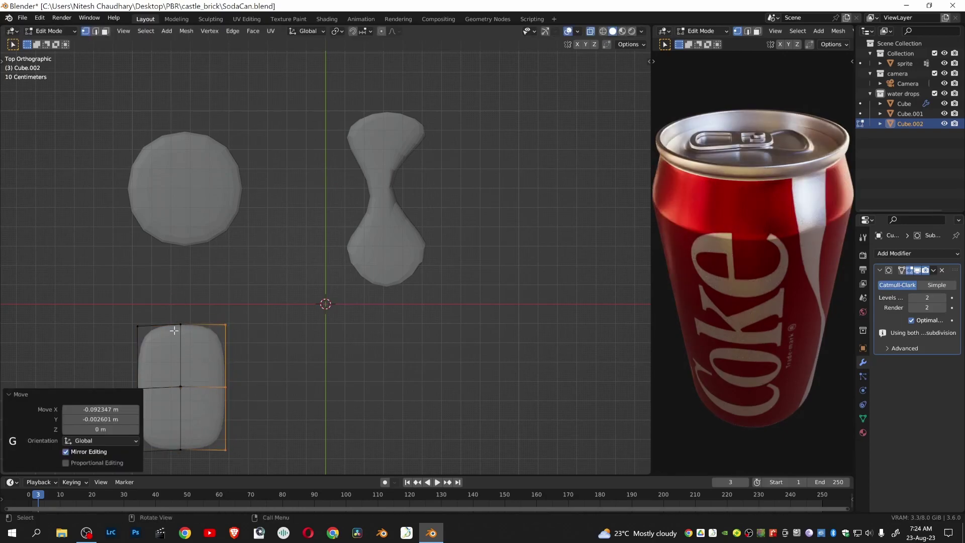
# Pull the top vertex up into a point and bring the upper corner vertices toward the tip
pyautogui.moveTo(167, 314); pyautogui.dragTo(200, 356)
pyautogui.press('g')
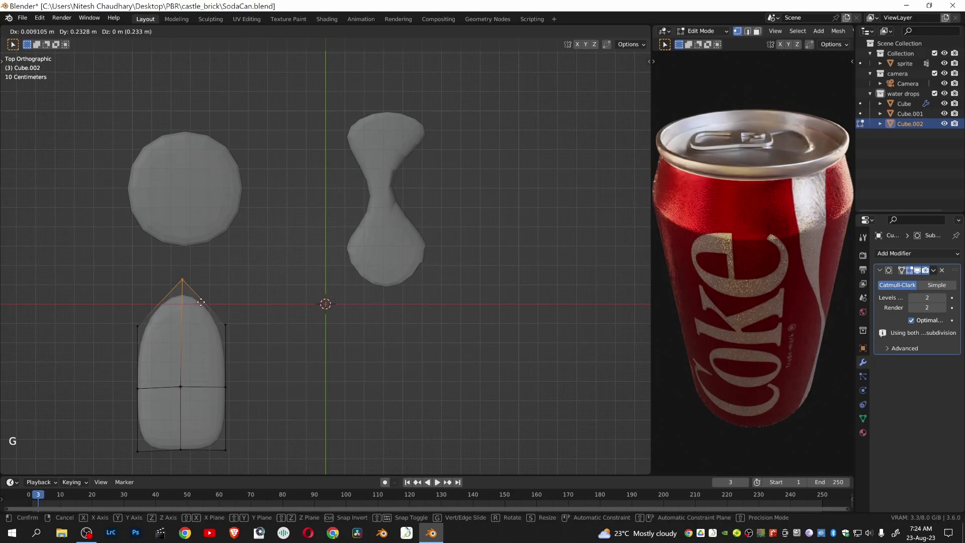
pyautogui.click(204, 301)
pyautogui.moveTo(219, 311); pyautogui.dragTo(249, 357)
pyautogui.press('g')
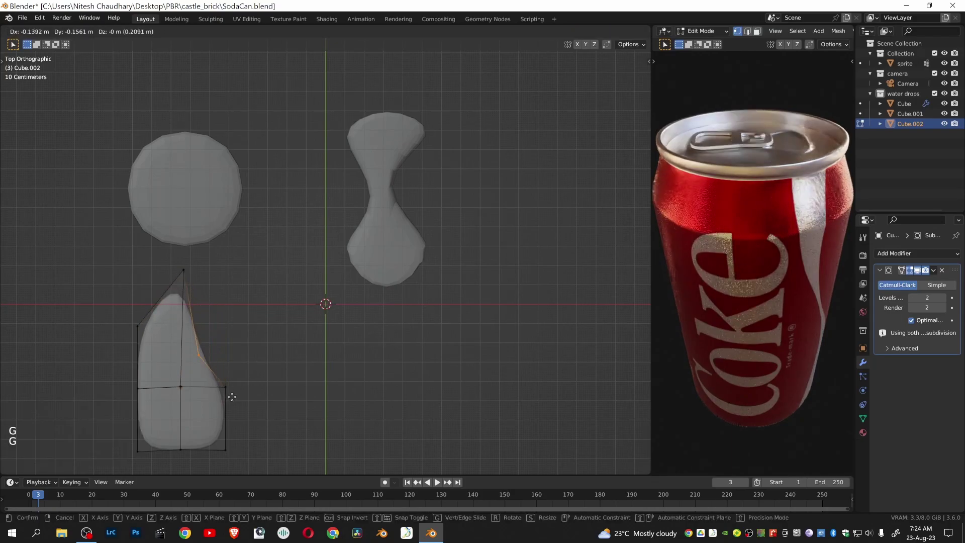
pyautogui.click(229, 394)
pyautogui.moveTo(125, 310); pyautogui.dragTo(153, 352)
pyautogui.press('g')
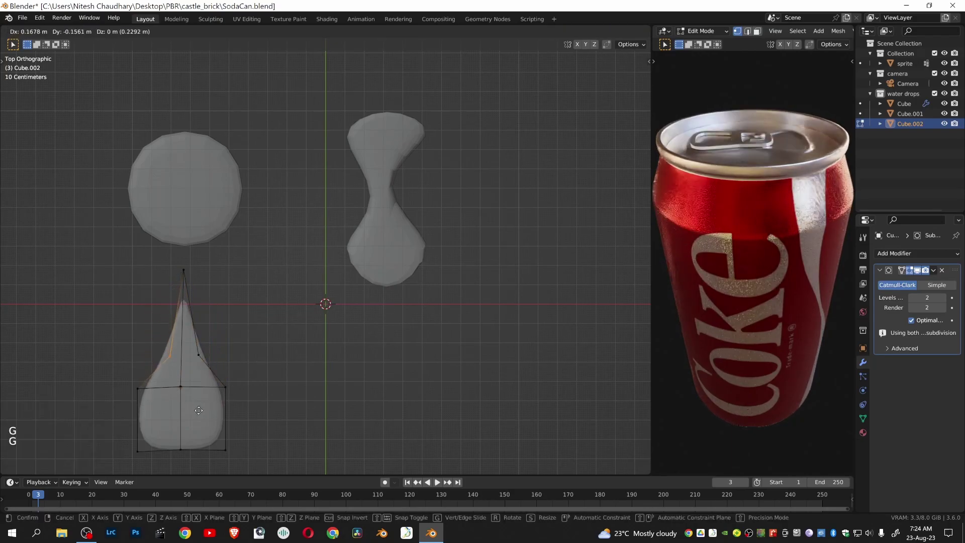
pyautogui.click(214, 381)
# Adjust the left and right middle vertices to taper the teardrop's sides
pyautogui.moveTo(220, 378); pyautogui.dragTo(236, 407)
pyautogui.press('g')
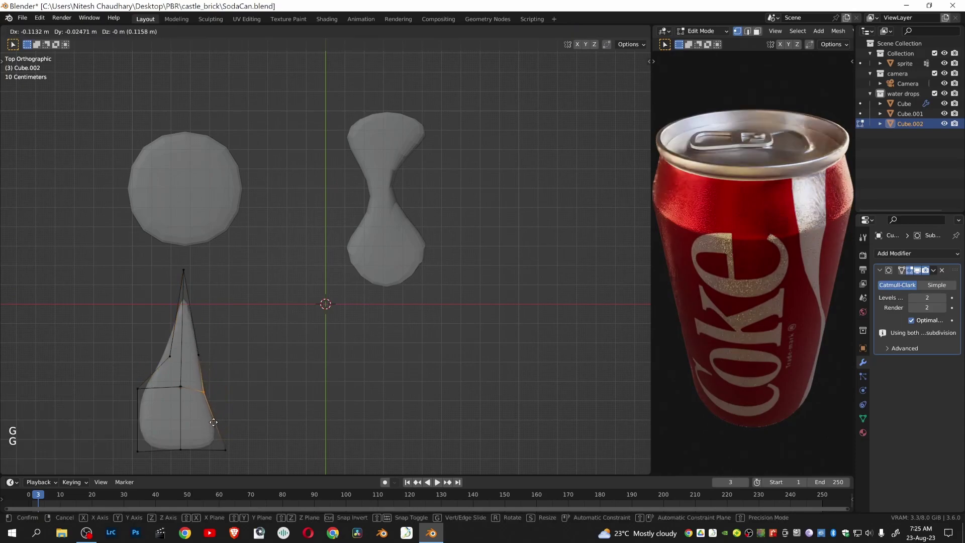
pyautogui.click(222, 409)
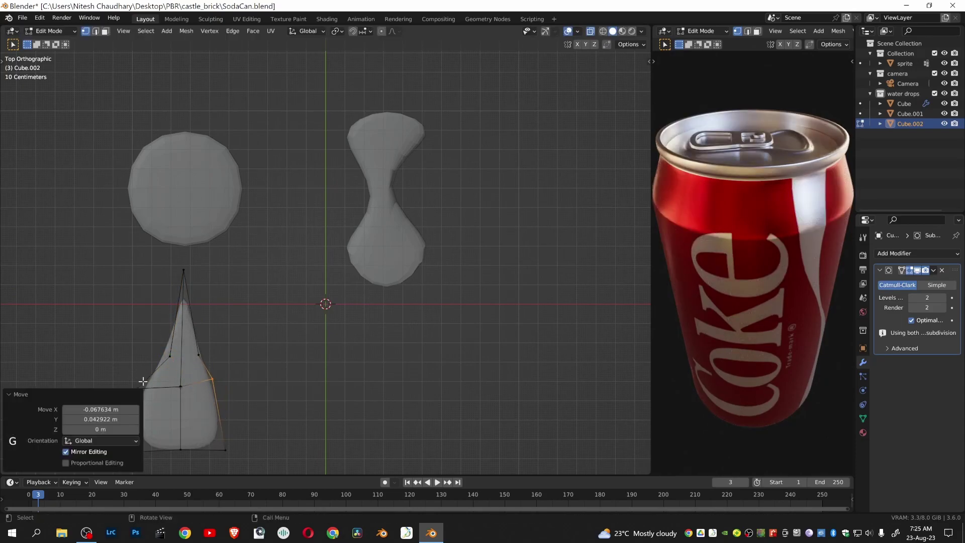
pyautogui.moveTo(132, 379); pyautogui.dragTo(169, 405)
pyautogui.press('g')
pyautogui.click(242, 381)
pyautogui.click(211, 378)
pyautogui.press('g')
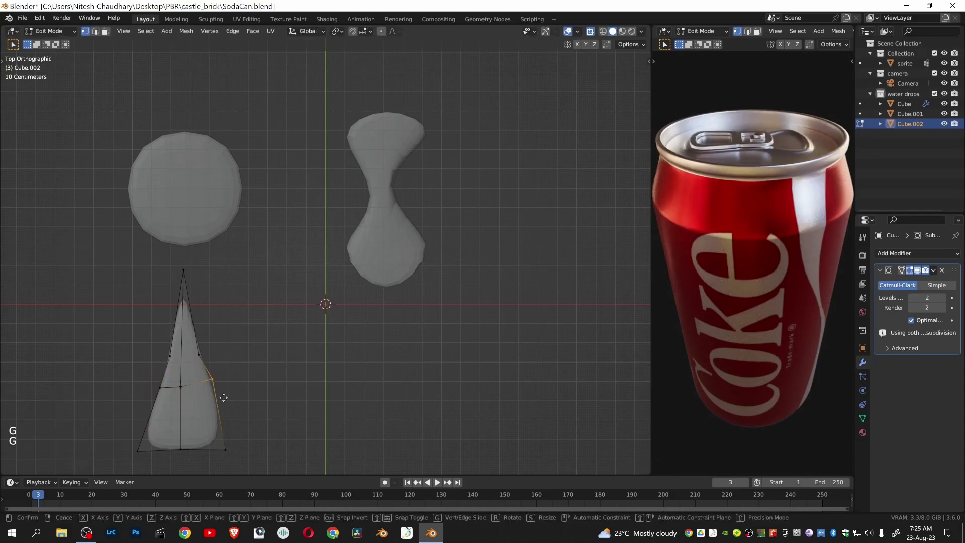
pyautogui.click(199, 384)
# Nudge the lower-right vertex down and left, then return to Object Mode
pyautogui.press('b')
pyautogui.moveTo(193, 347); pyautogui.dragTo(210, 367)
pyautogui.press('g')
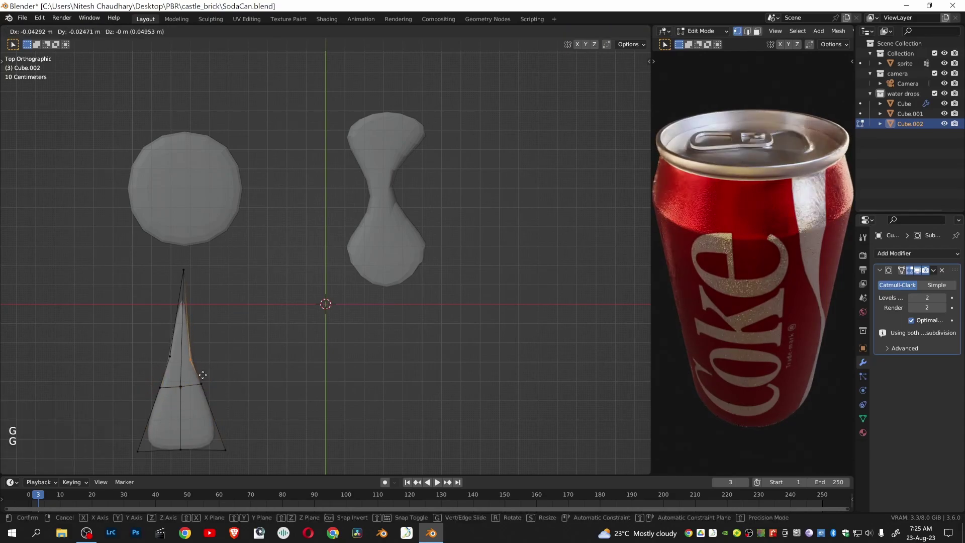
pyautogui.click(201, 373)
pyautogui.click(238, 371)
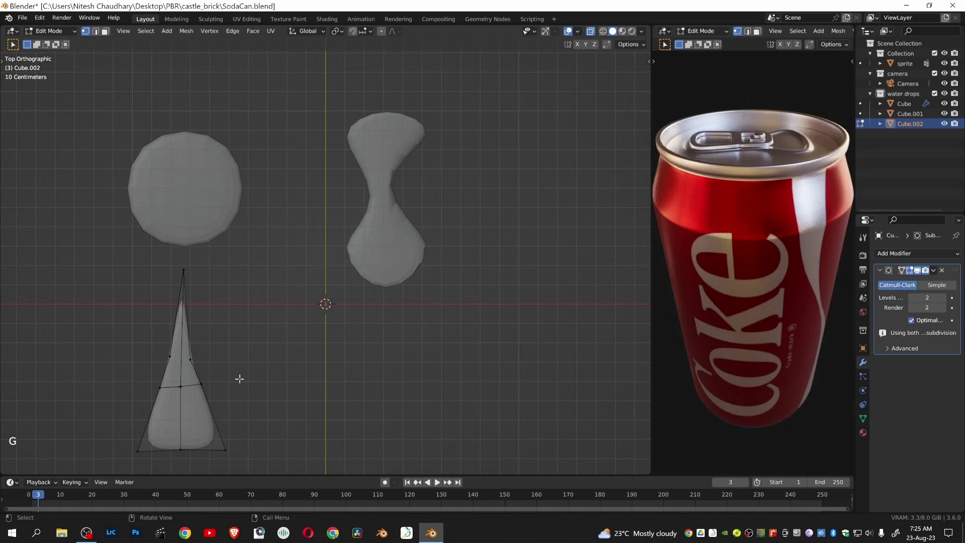
pyautogui.press('Tab')
pyautogui.keyDown('shift'); pyautogui.scroll(-3, 203, 151); pyautogui.keyUp('shift')
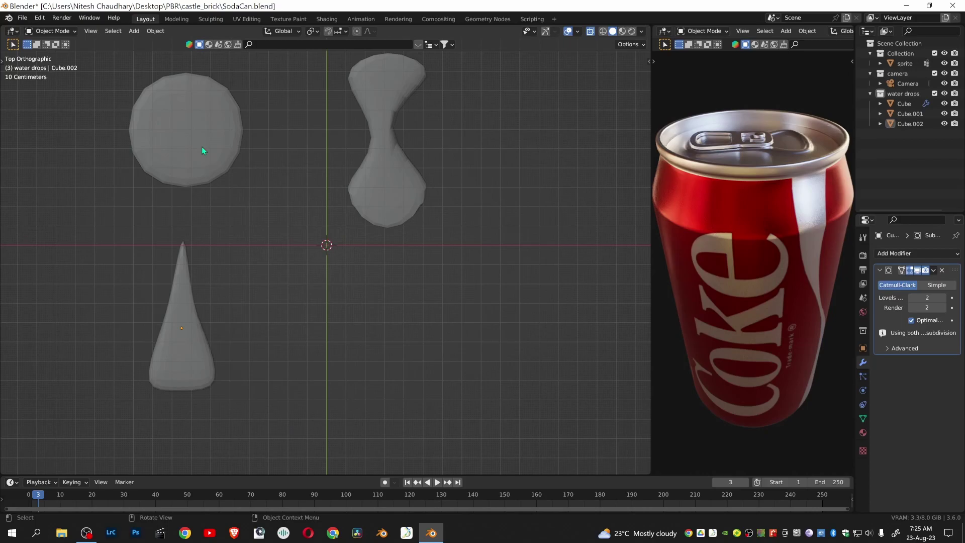
# Duplicate the round droplet and place the copy at the lower right
pyautogui.click(202, 150)
pyautogui.hotkey('shift', 'd')
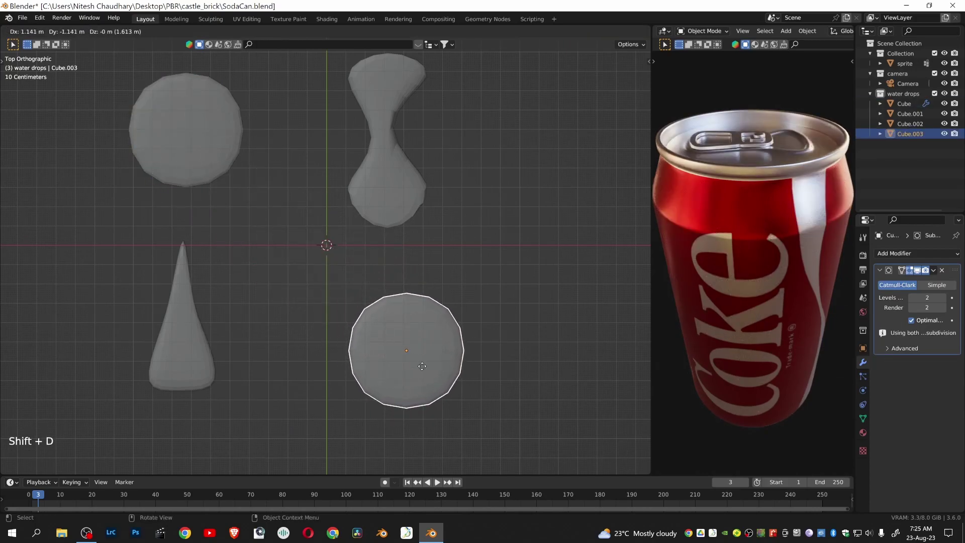
pyautogui.click(429, 373)
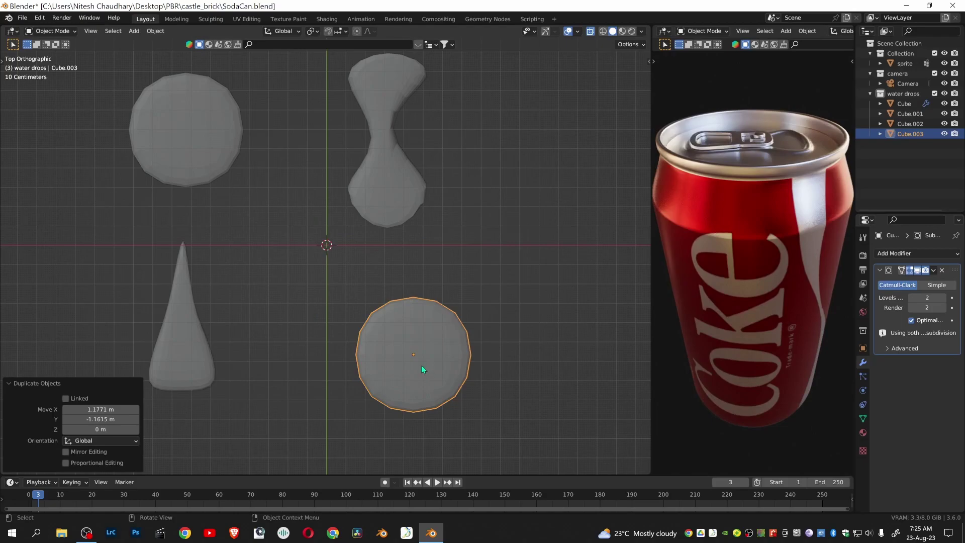
# In Edit Mode, add a vertical and a centred horizontal edge loop to the copy
pyautogui.press('Tab')
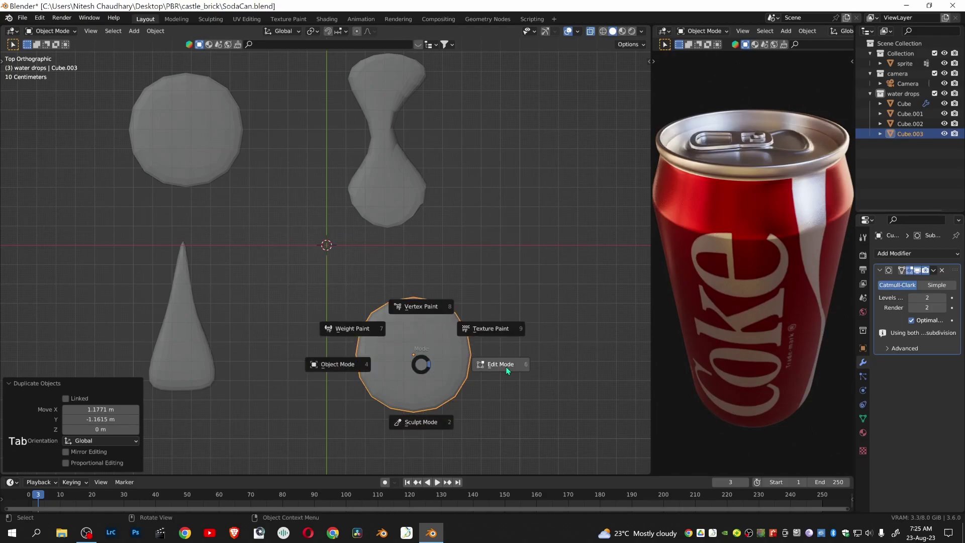
pyautogui.click(503, 366)
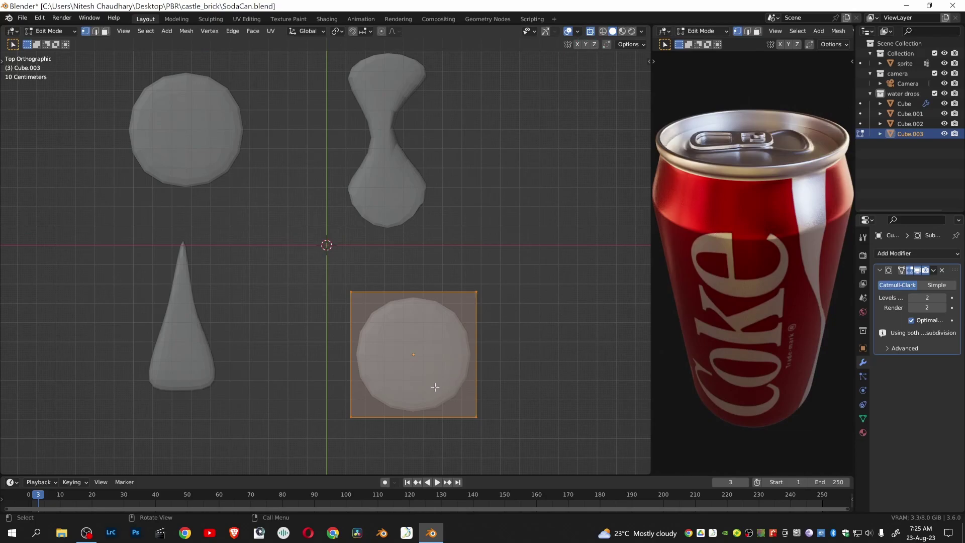
pyautogui.hotkey('ctrl', 'r')
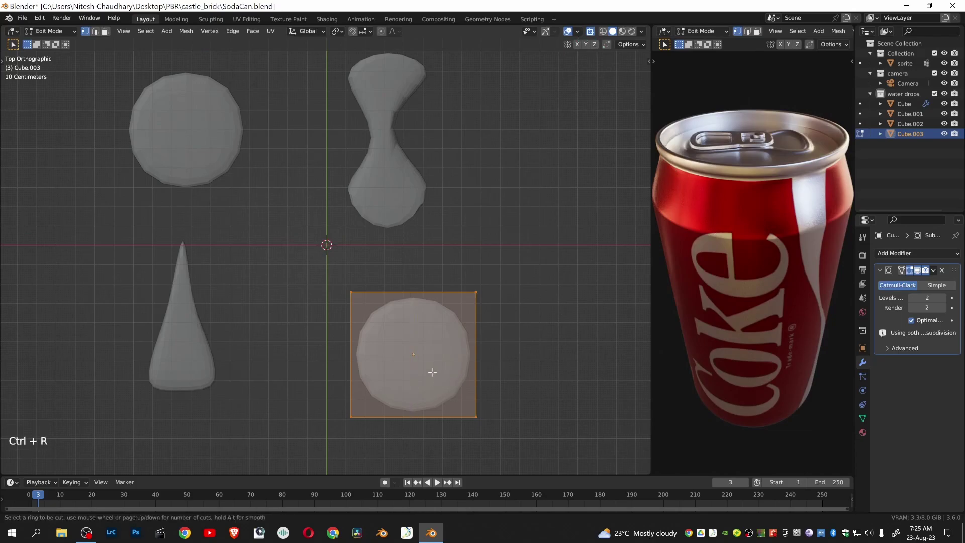
pyautogui.click(431, 388)
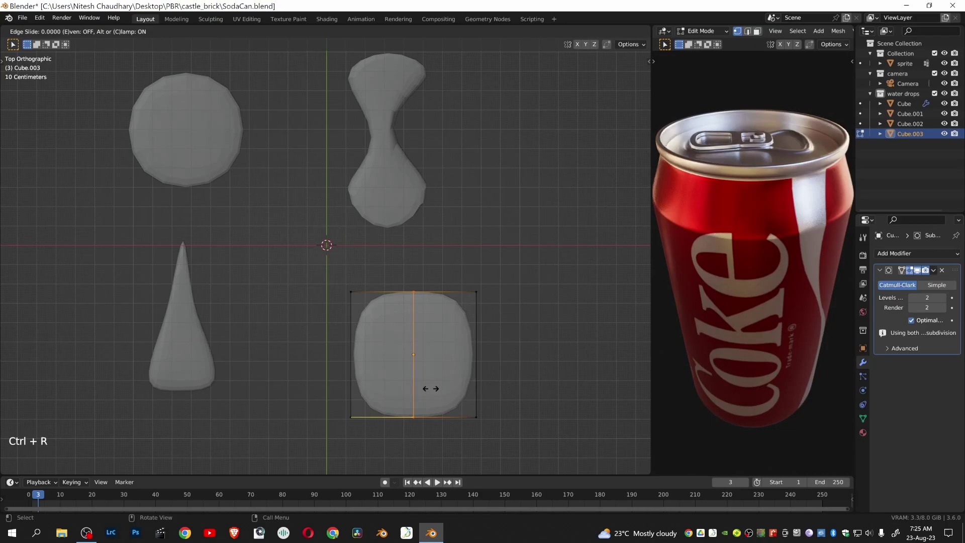
pyautogui.click(428, 386)
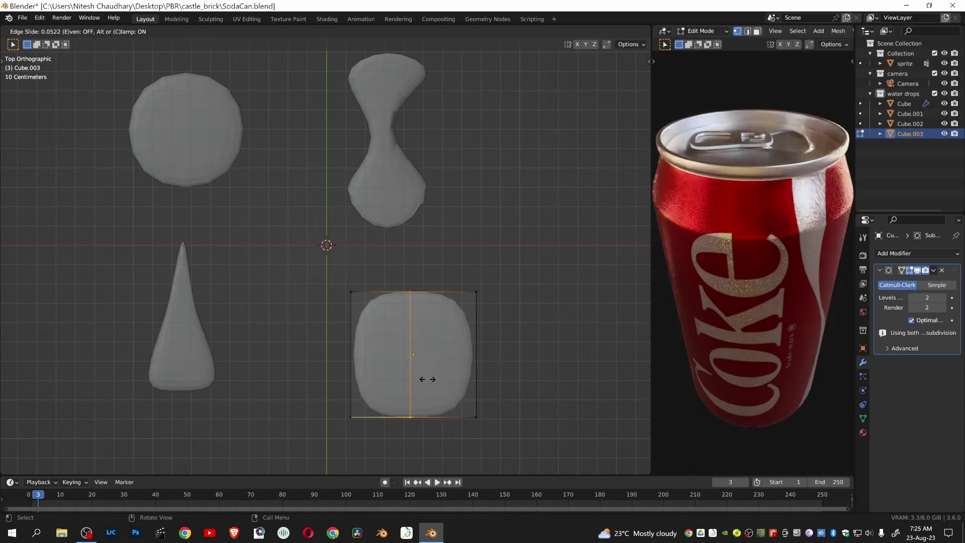
pyautogui.hotkey('ctrl', 'r')
pyautogui.click(459, 350)
pyautogui.rightClick(459, 350)
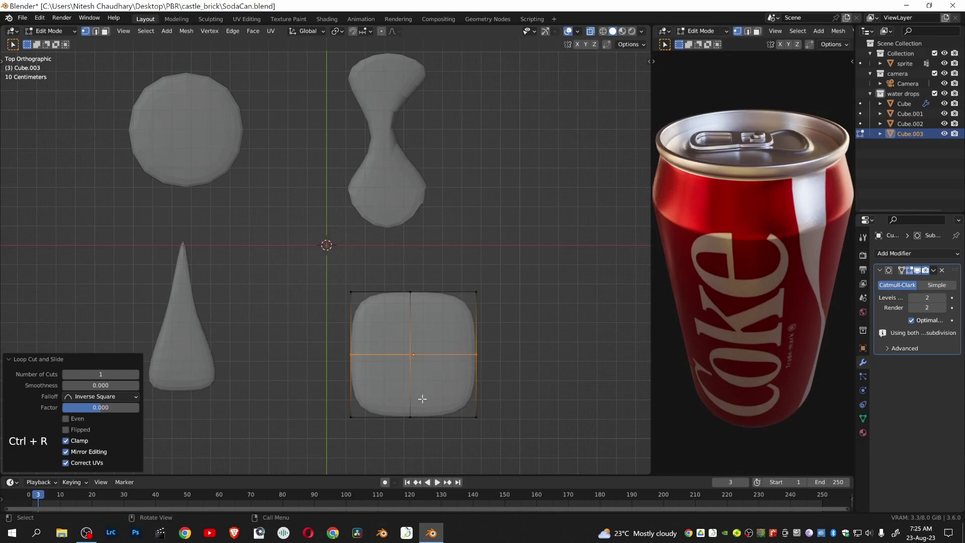
# Pull the left and right vertex columns and the left-middle vertex inward
pyautogui.moveTo(341, 282); pyautogui.dragTo(381, 442)
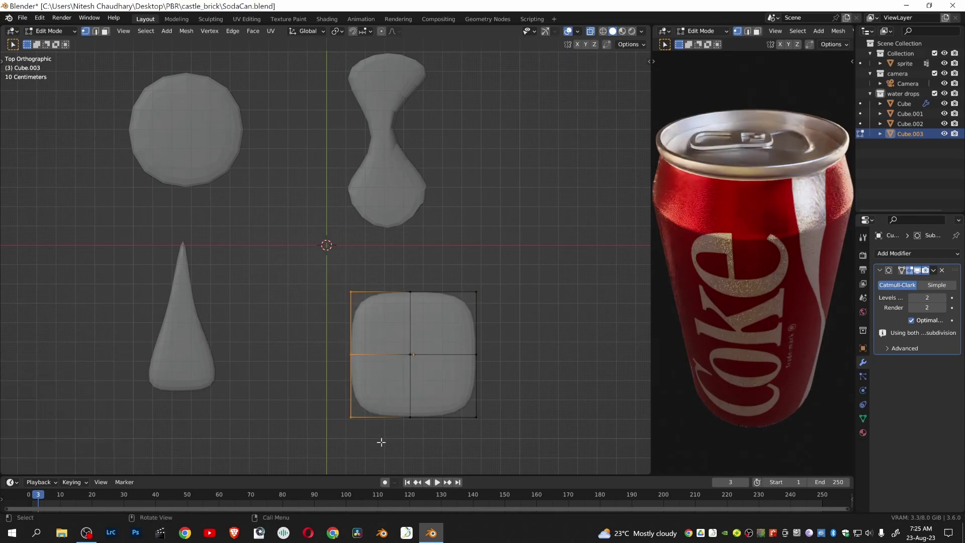
pyautogui.press('g')
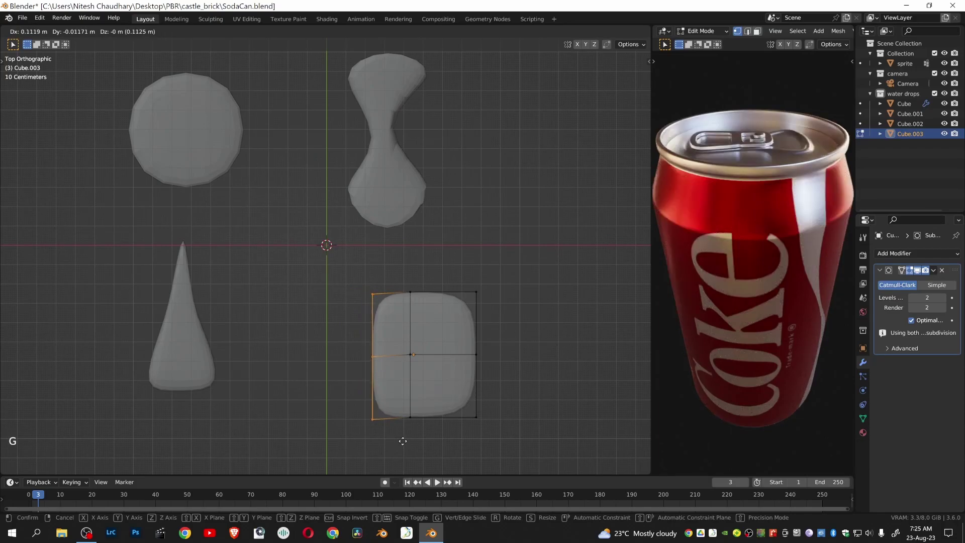
pyautogui.click(399, 442)
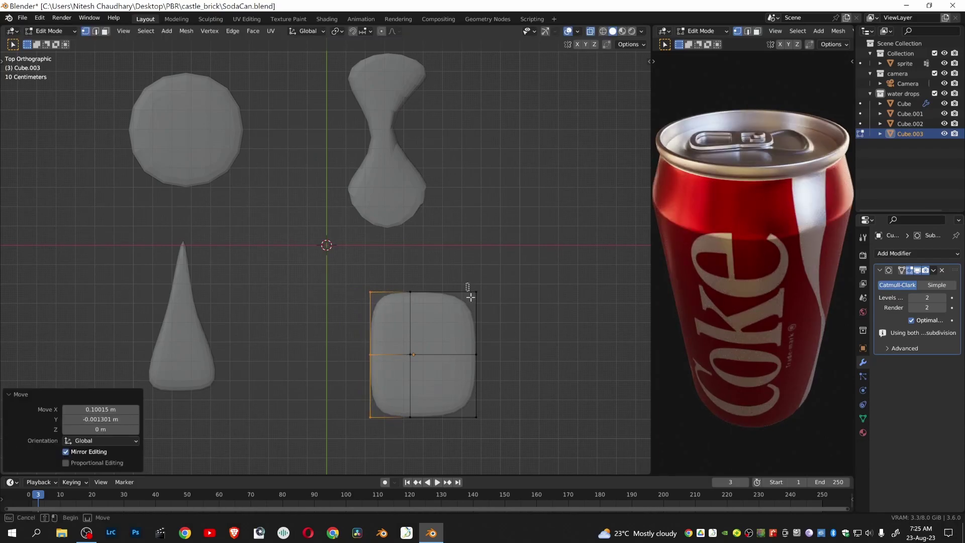
pyautogui.moveTo(466, 283); pyautogui.dragTo(501, 445)
pyautogui.press('g')
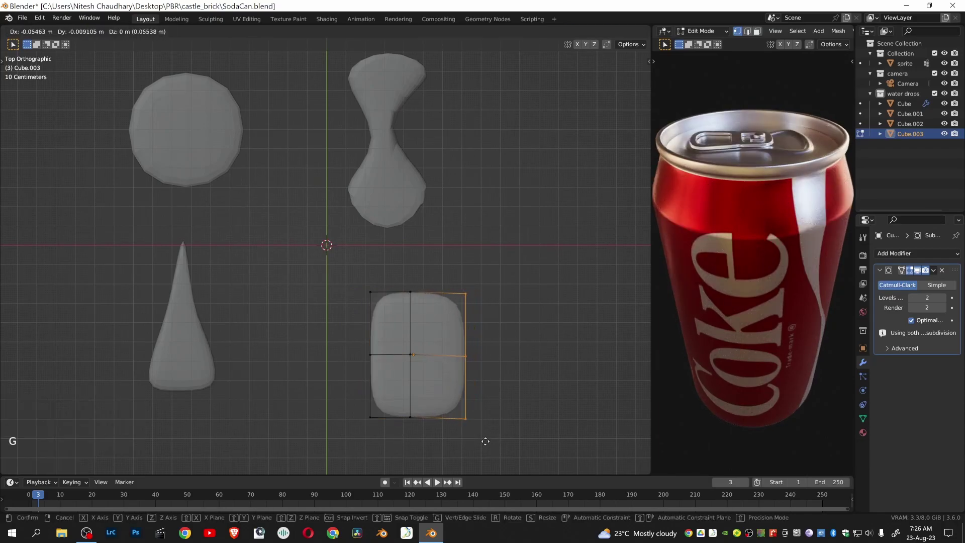
pyautogui.click(482, 438)
pyautogui.moveTo(362, 340); pyautogui.dragTo(391, 382)
pyautogui.press('g')
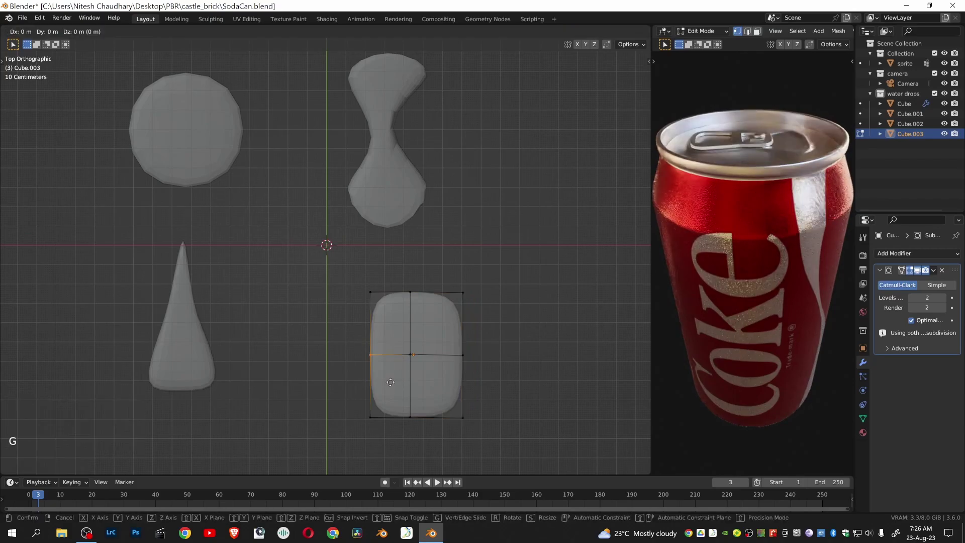
pyautogui.click(402, 384)
# Shift the top corners, right-edge and middle vertices to bend the drop into a curved comma
pyautogui.moveTo(364, 287); pyautogui.dragTo(404, 328)
pyautogui.press('g')
pyautogui.click(374, 317)
pyautogui.moveTo(437, 275); pyautogui.dragTo(508, 348)
pyautogui.press('g')
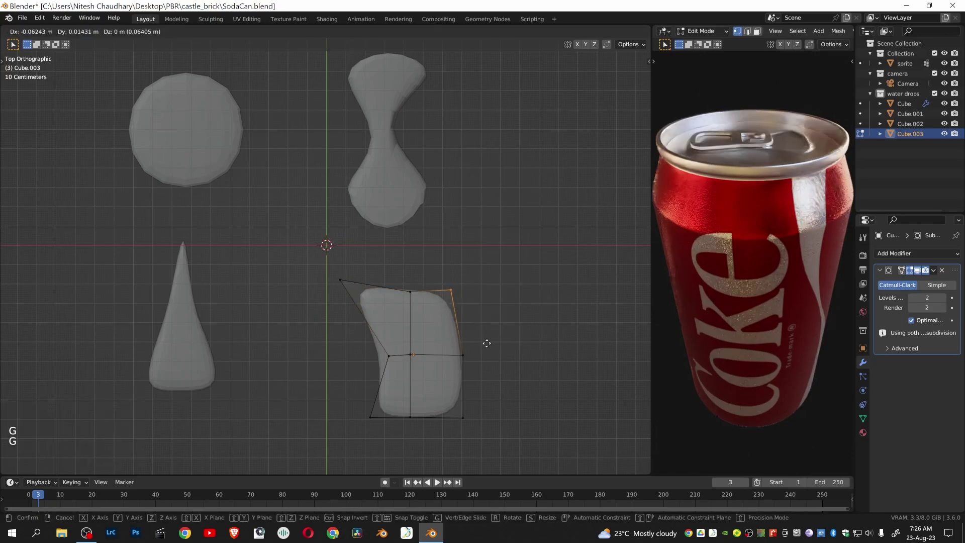
pyautogui.click(444, 345)
pyautogui.click(402, 283)
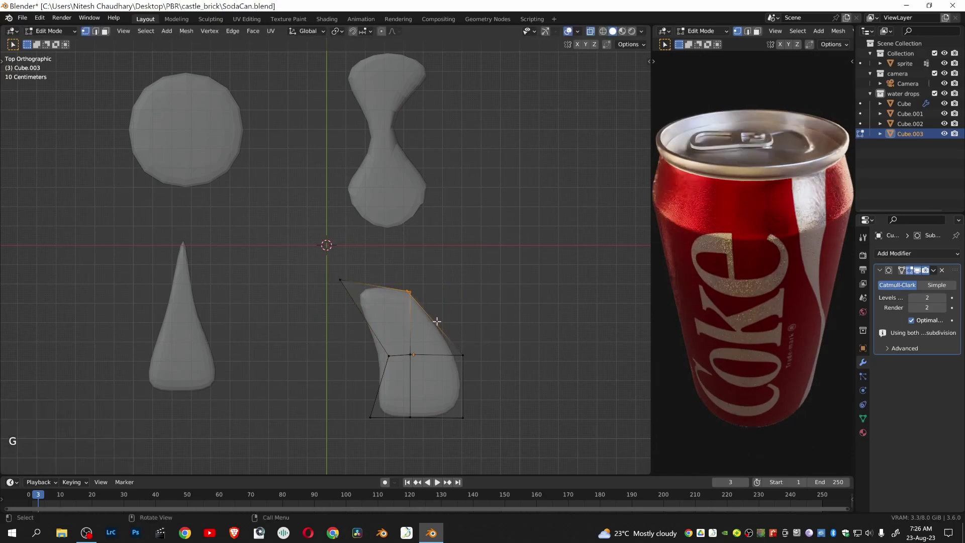
pyautogui.click(410, 316)
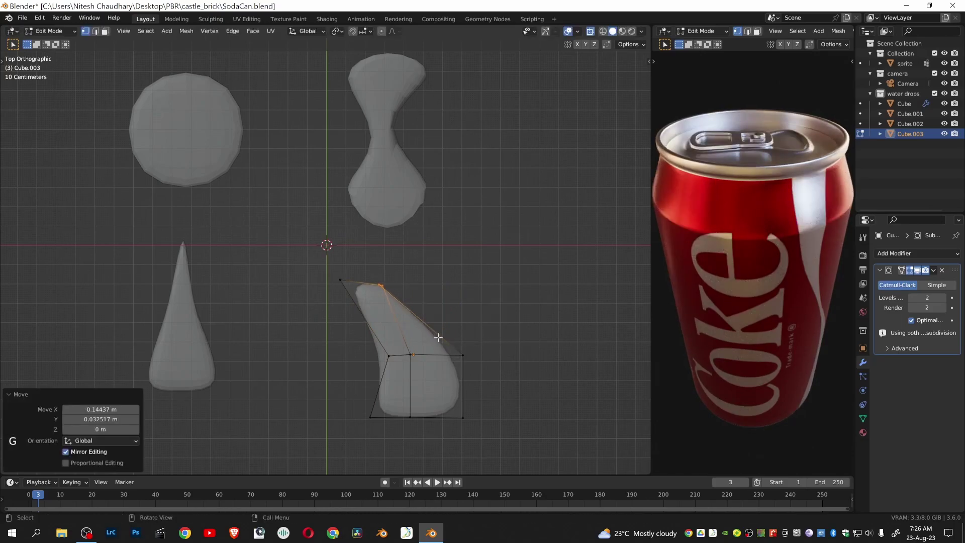
pyautogui.moveTo(439, 338); pyautogui.dragTo(472, 379)
pyautogui.press('g')
pyautogui.click(452, 364)
pyautogui.press('b')
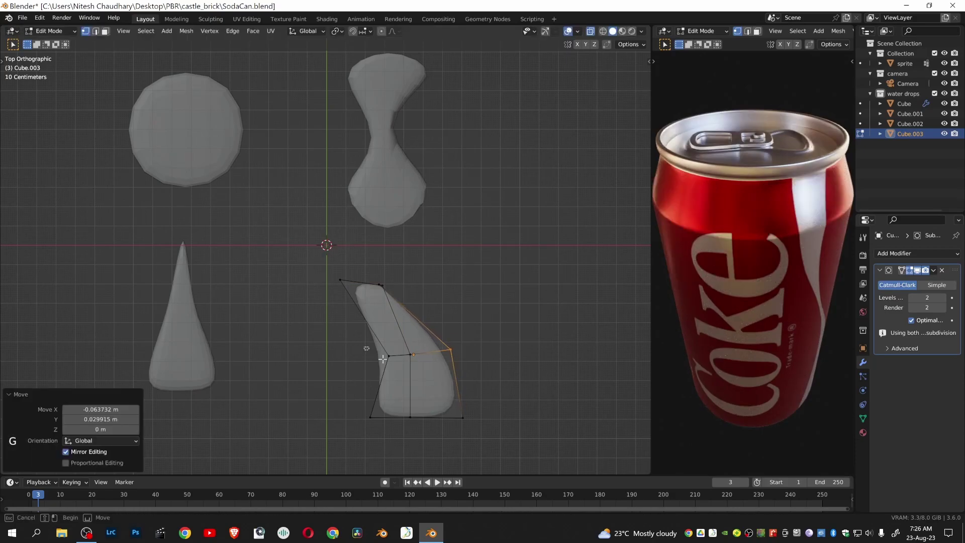
pyautogui.moveTo(383, 359); pyautogui.dragTo(416, 390)
pyautogui.press('g')
pyautogui.click(440, 390)
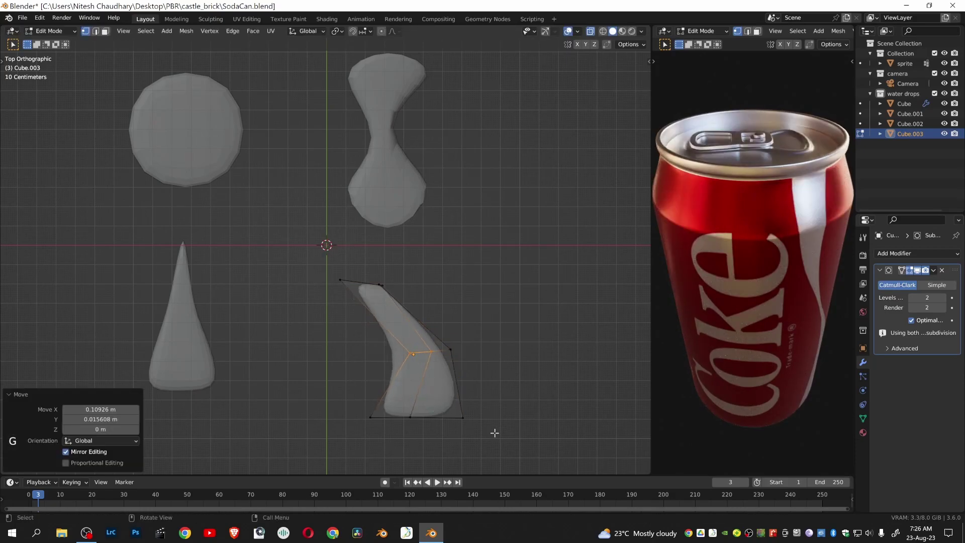
pyautogui.hotkey('ctrl', 'Tab')
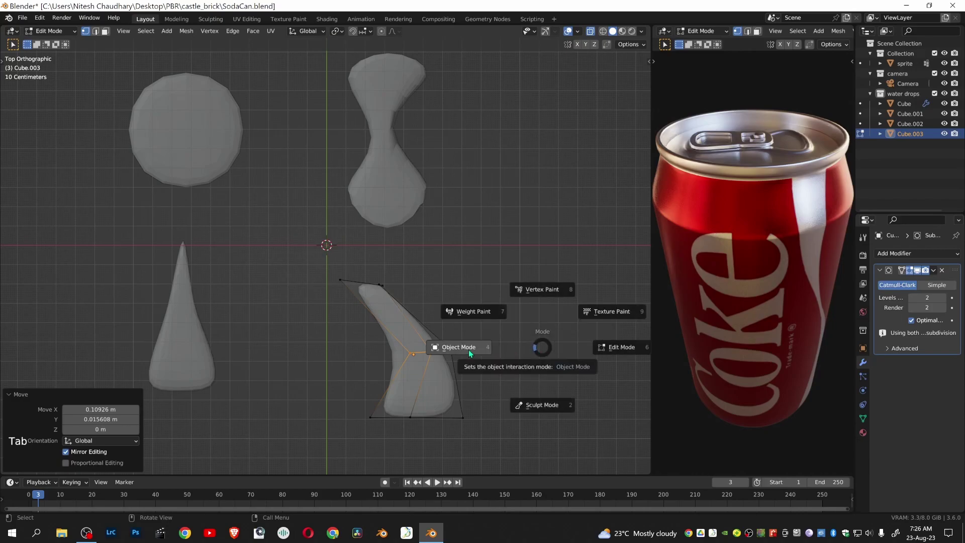
# Back in Object Mode, select all four water drops and shade them smooth
pyautogui.click(471, 348)
pyautogui.click(527, 333)
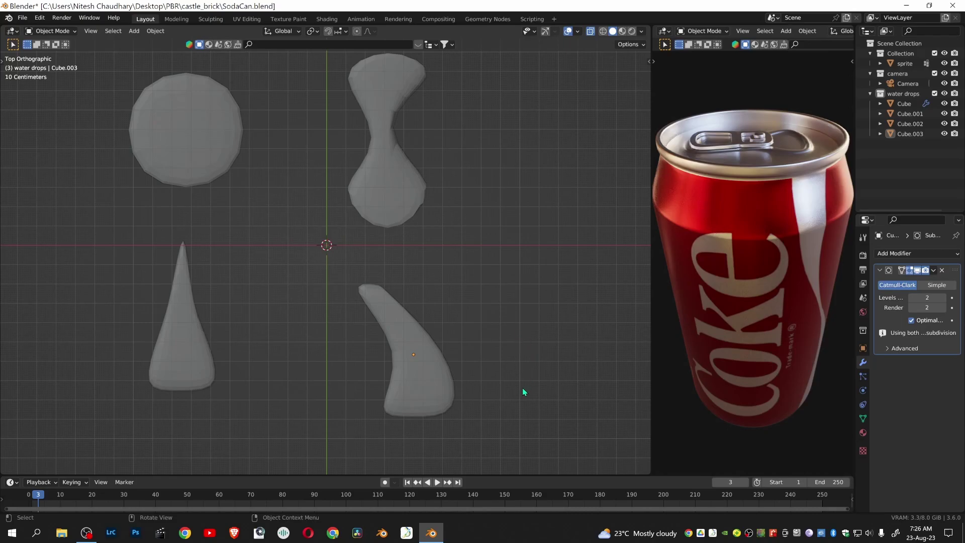
pyautogui.moveTo(526, 396); pyautogui.dragTo(153, 86)
pyautogui.rightClick(171, 132)
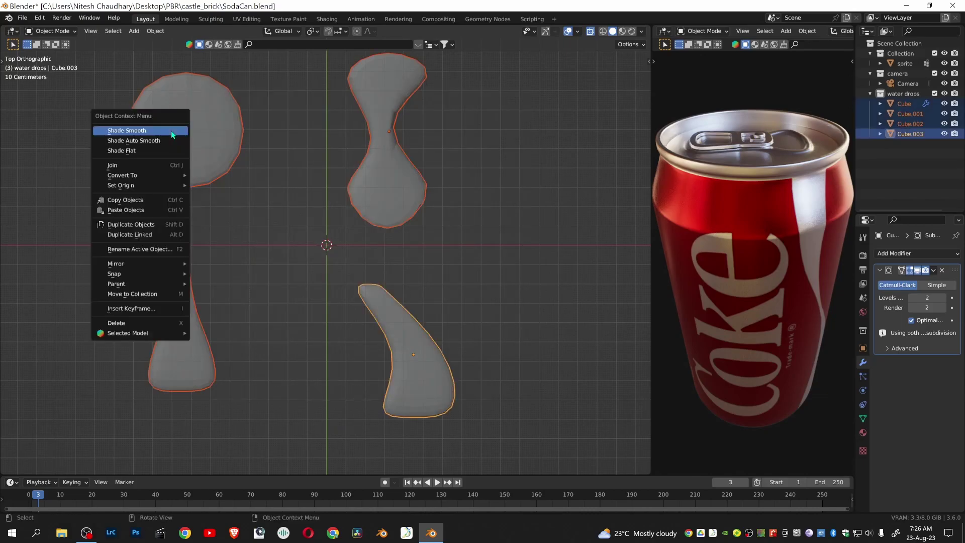
pyautogui.click(173, 133)
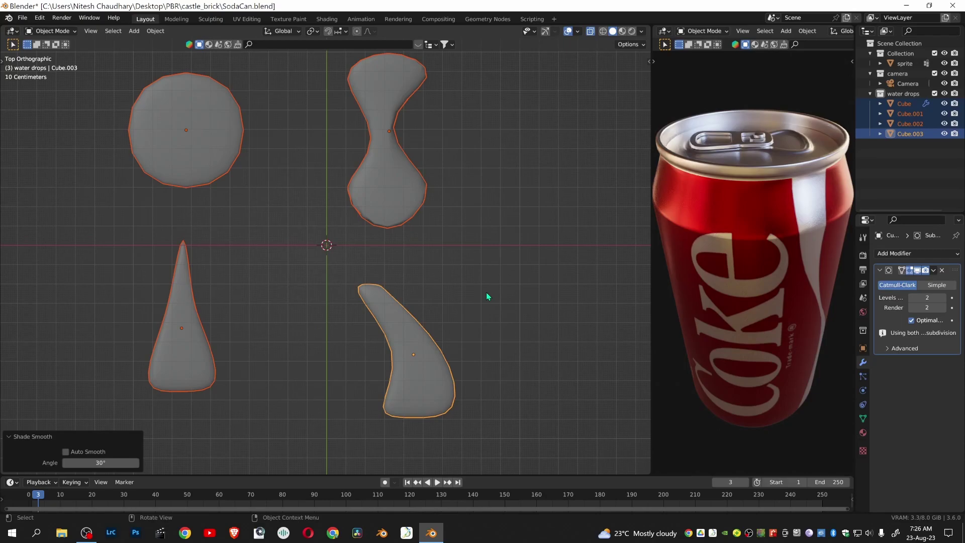
# Give the drops subdivision level 3 for viewport and render, and turn off X-Ray
pyautogui.hotkey('ctrl', '3')
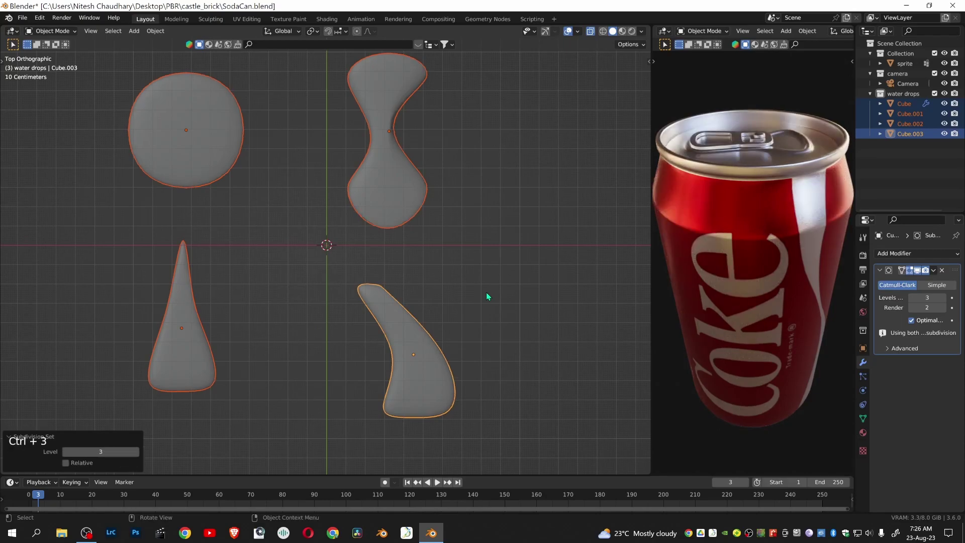
pyautogui.click(944, 307)
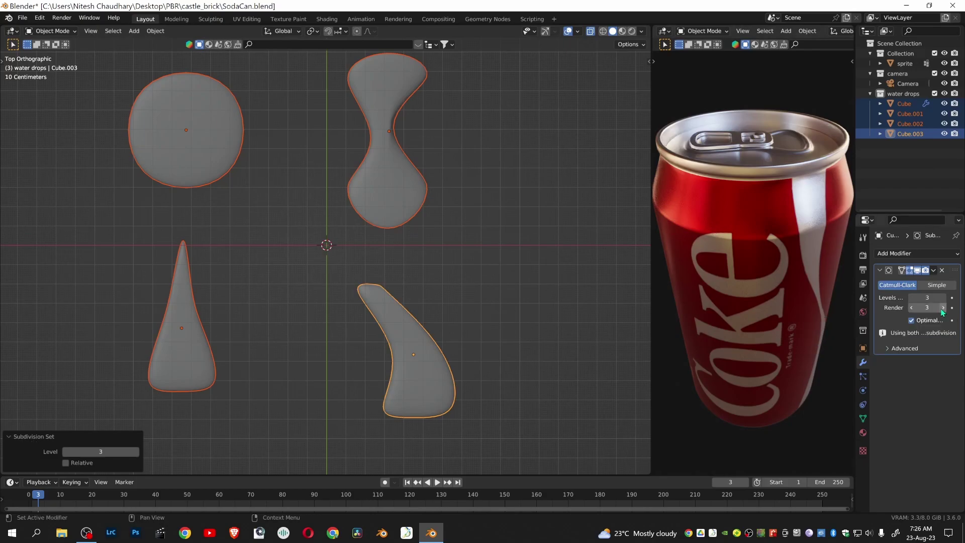
pyautogui.click(589, 31)
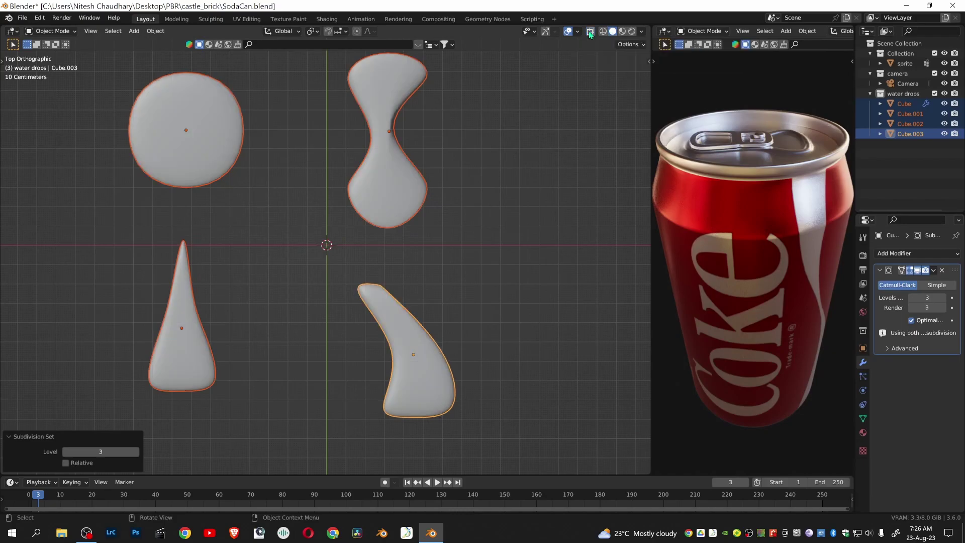
pyautogui.click(539, 346)
# In Material Preview, give the round drop a new material named waterShader
pyautogui.click(624, 31)
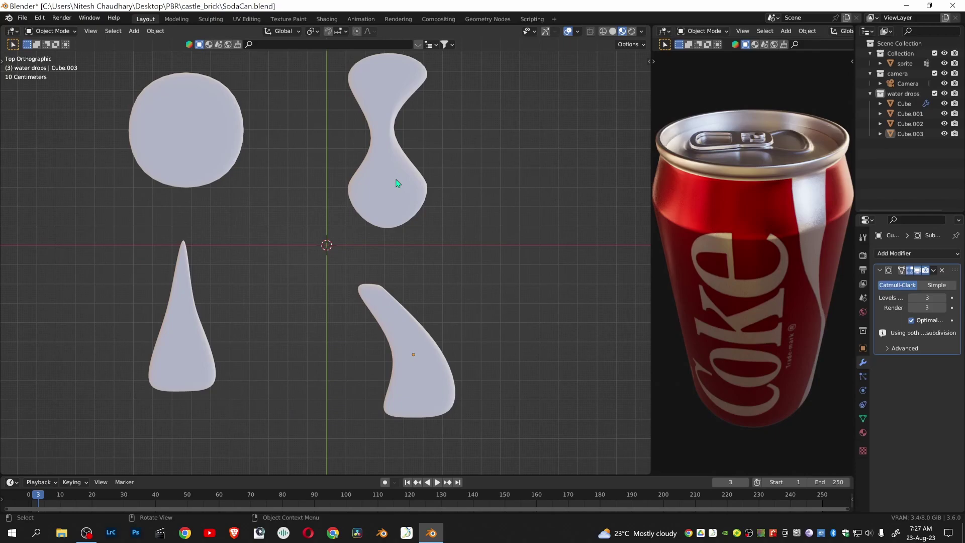
pyautogui.click(193, 132)
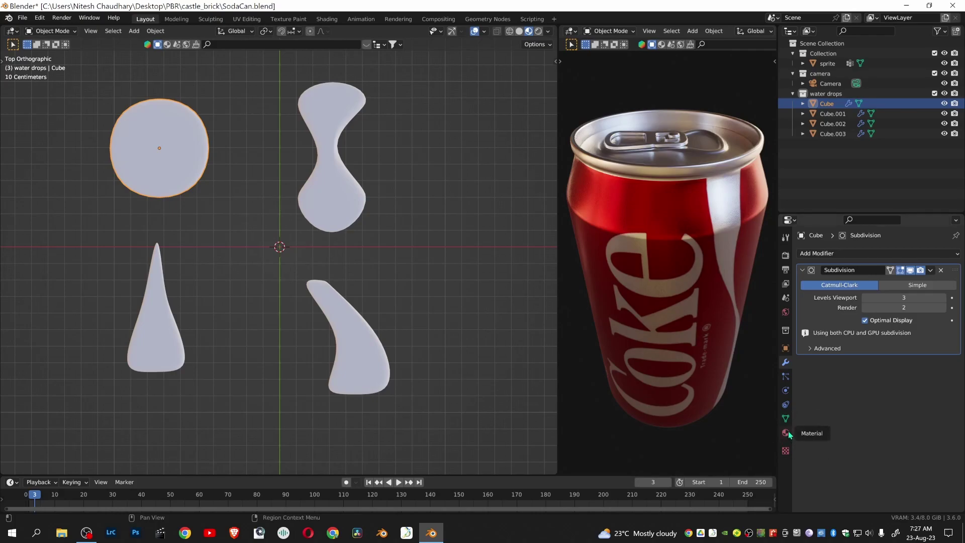
pyautogui.click(786, 433)
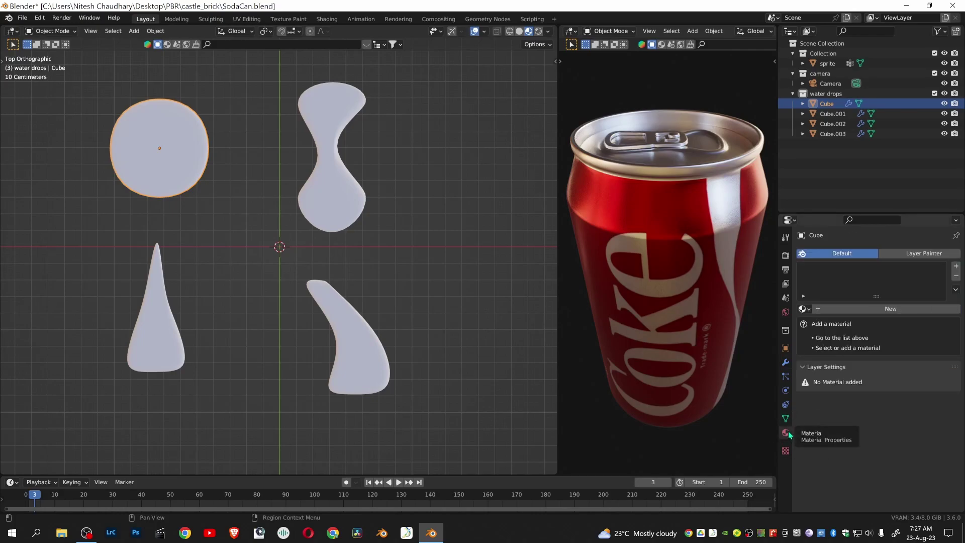
pyautogui.click(900, 310)
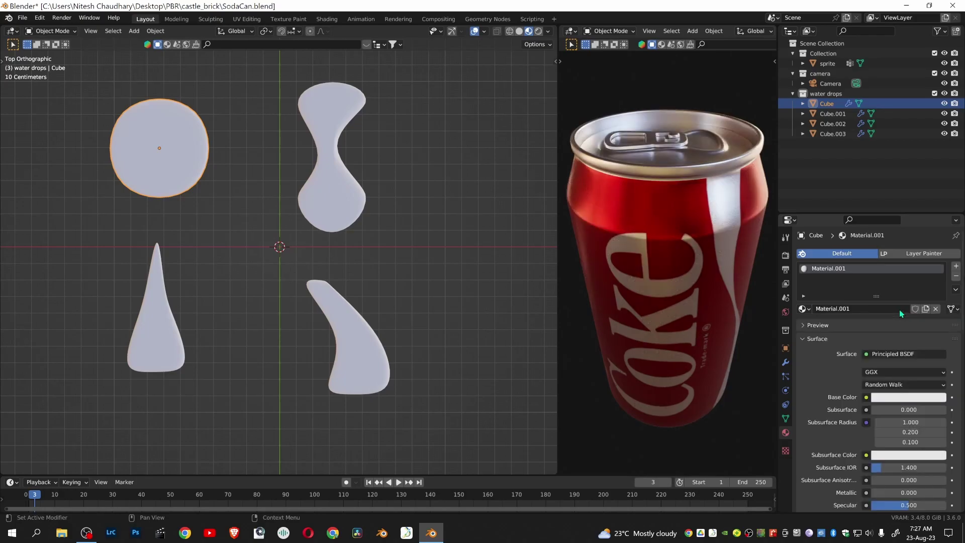
pyautogui.click(840, 308)
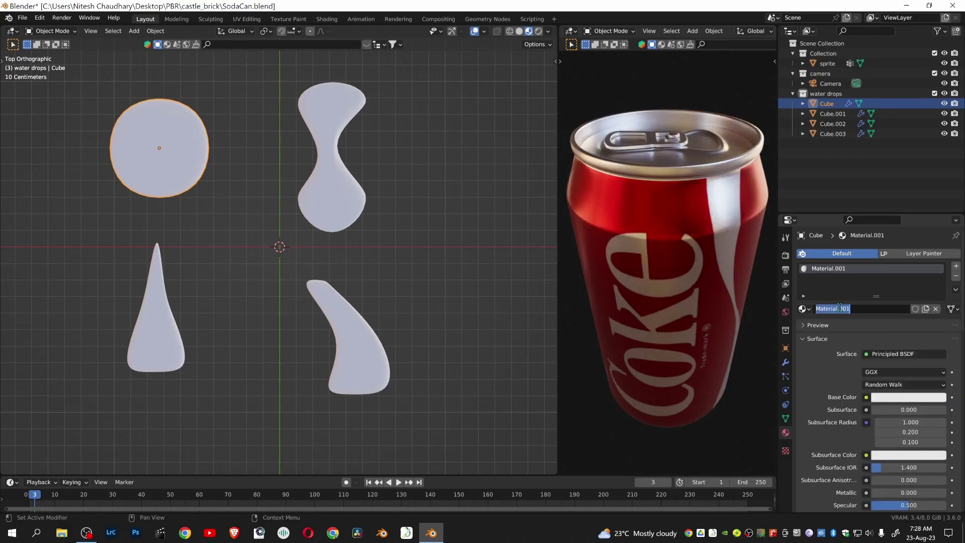
pyautogui.write('waterShader')
pyautogui.press('Return')
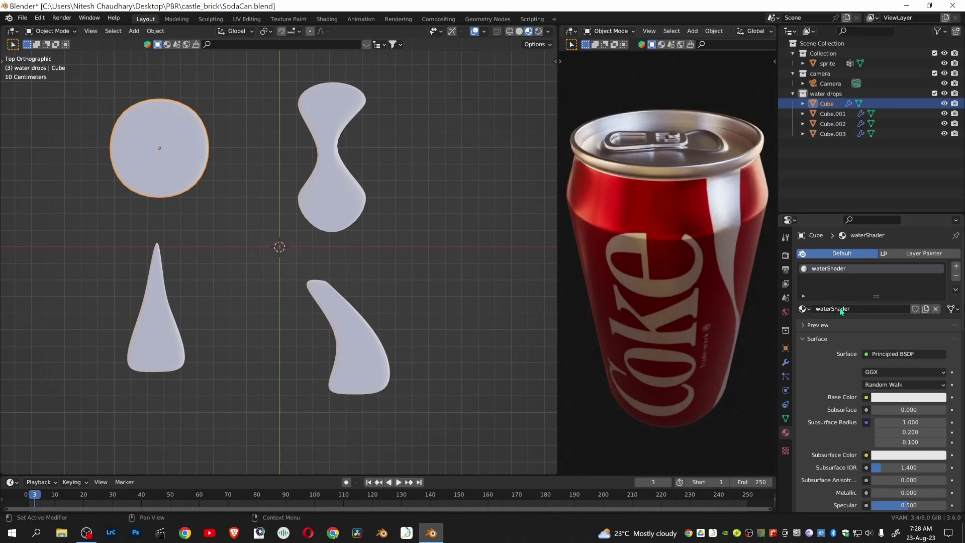
# Make waterShader a Glass BSDF with roughness 0 and IOR 1.33
pyautogui.click(895, 353)
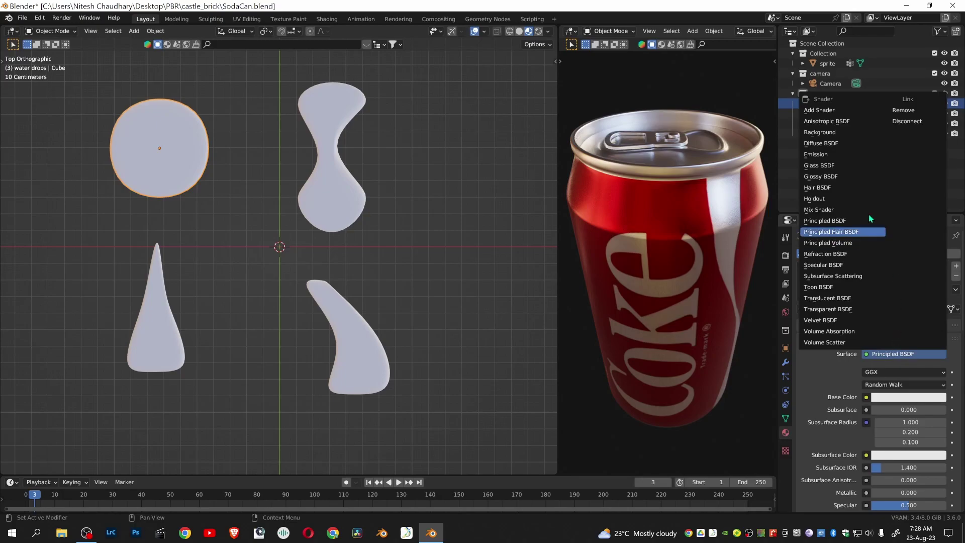
pyautogui.click(836, 166)
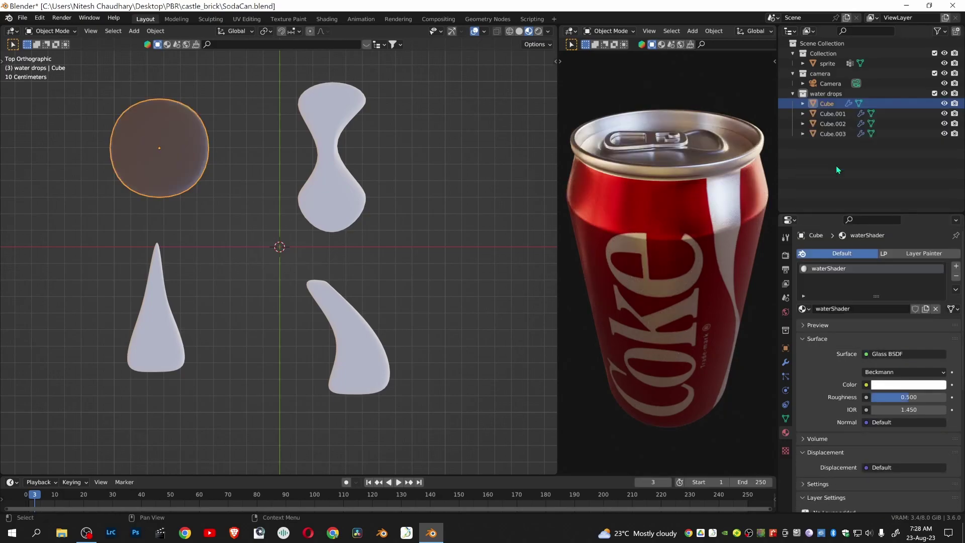
pyautogui.moveTo(915, 211); pyautogui.dragTo(915, 176)
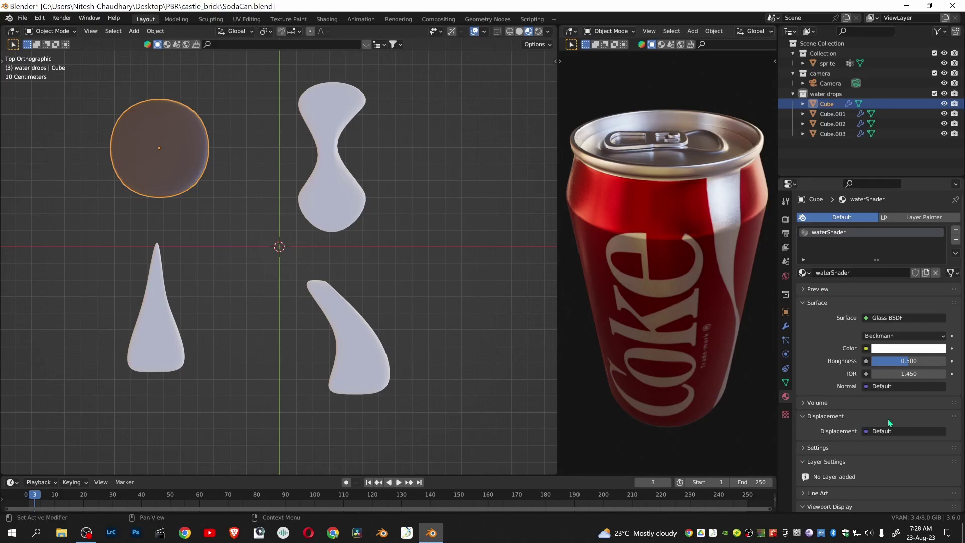
pyautogui.click(912, 361)
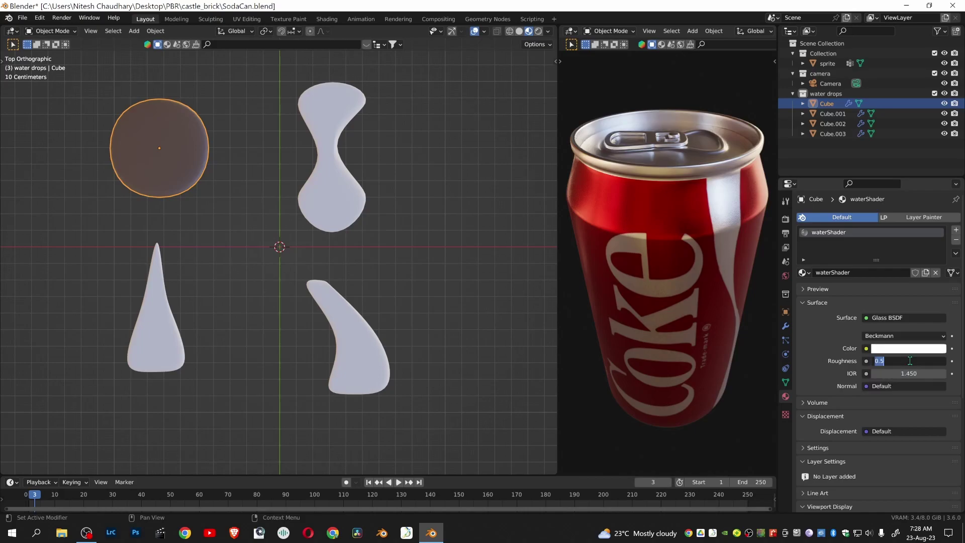
pyautogui.write('0')
pyautogui.press('Return')
pyautogui.click(906, 374)
pyautogui.write('1.33')
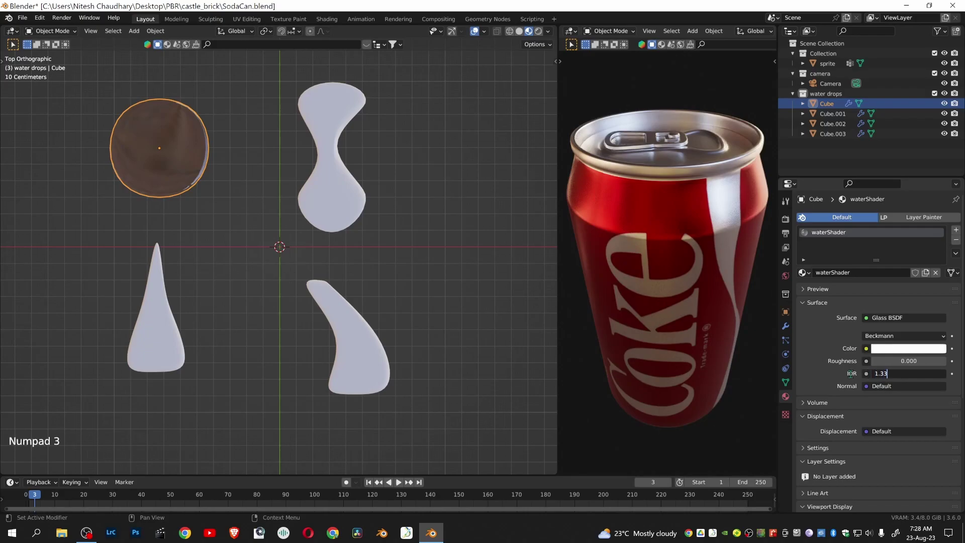
pyautogui.press('Return')
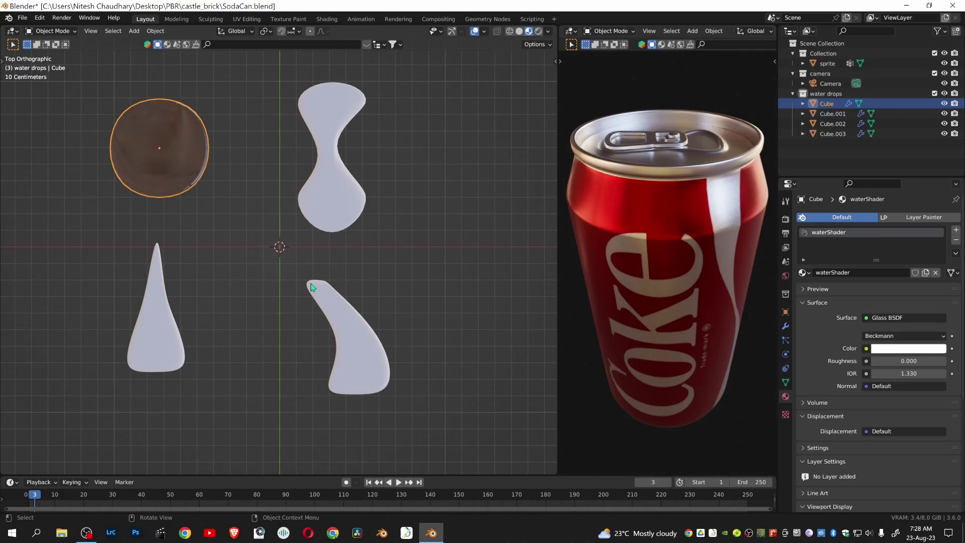
# Assign the waterShader material to the hourglass, curved lower-right and teardrop drops
pyautogui.click(829, 113)
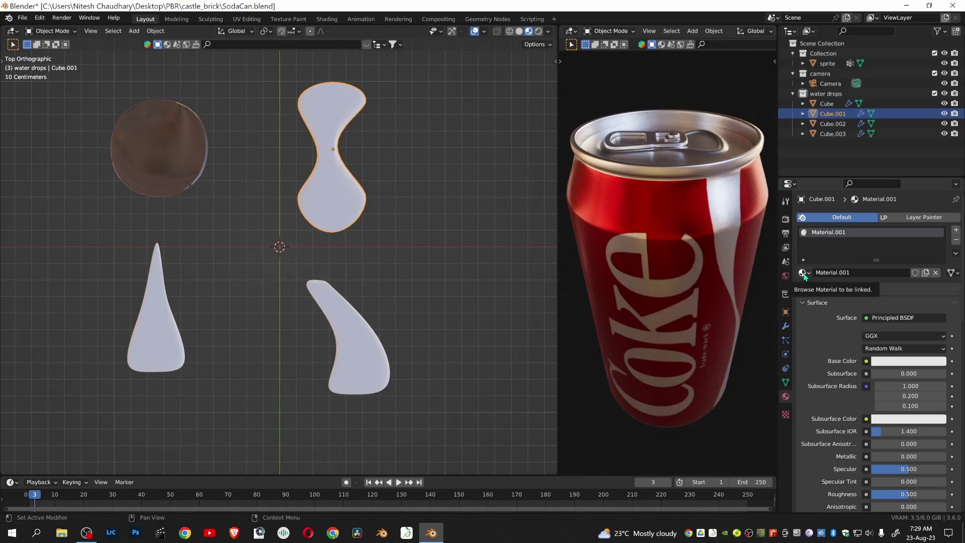
pyautogui.click(804, 273)
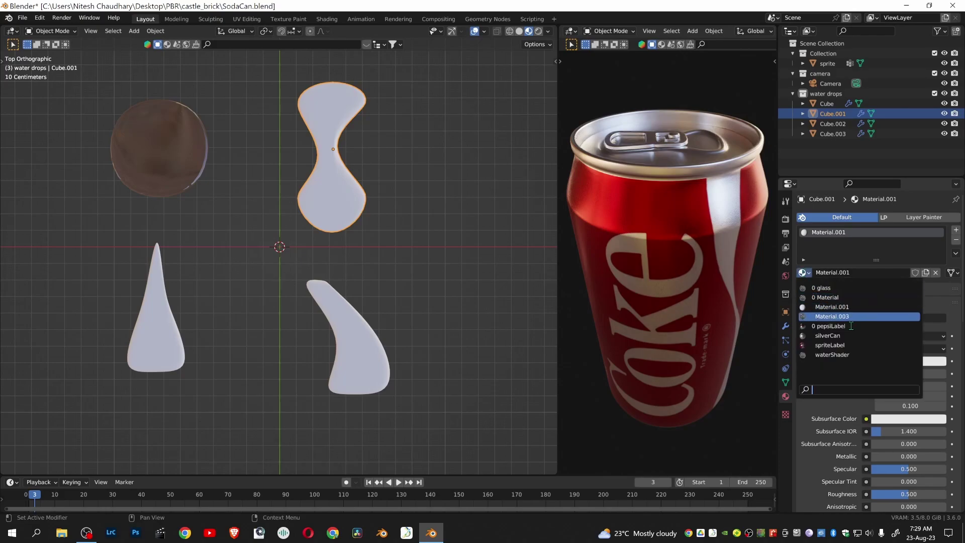
pyautogui.click(866, 355)
pyautogui.click(365, 346)
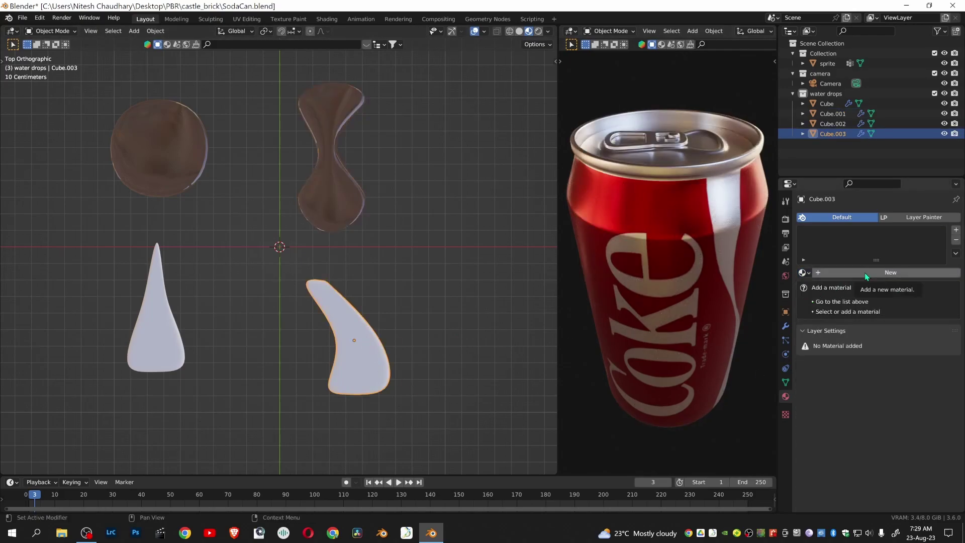
pyautogui.click(864, 273)
pyautogui.click(801, 274)
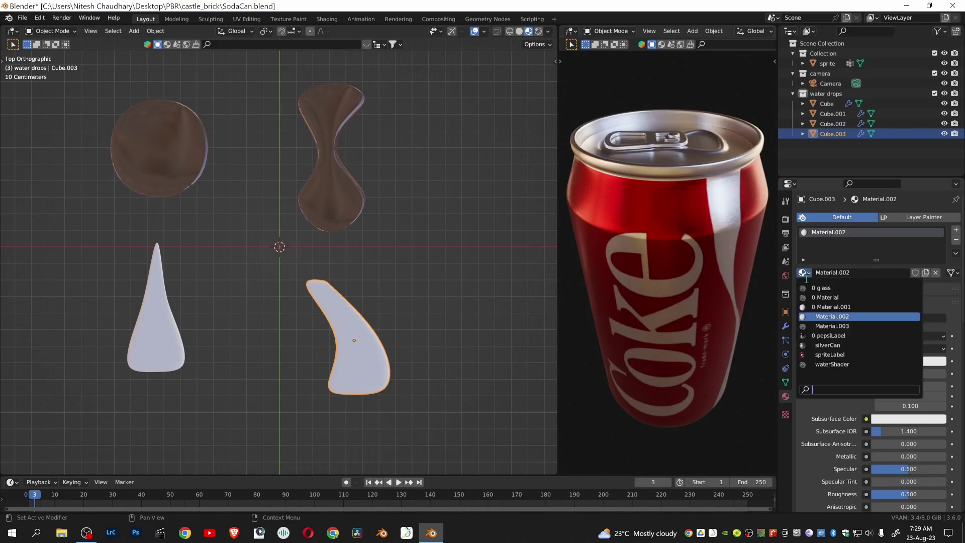
pyautogui.click(845, 367)
pyautogui.click(161, 356)
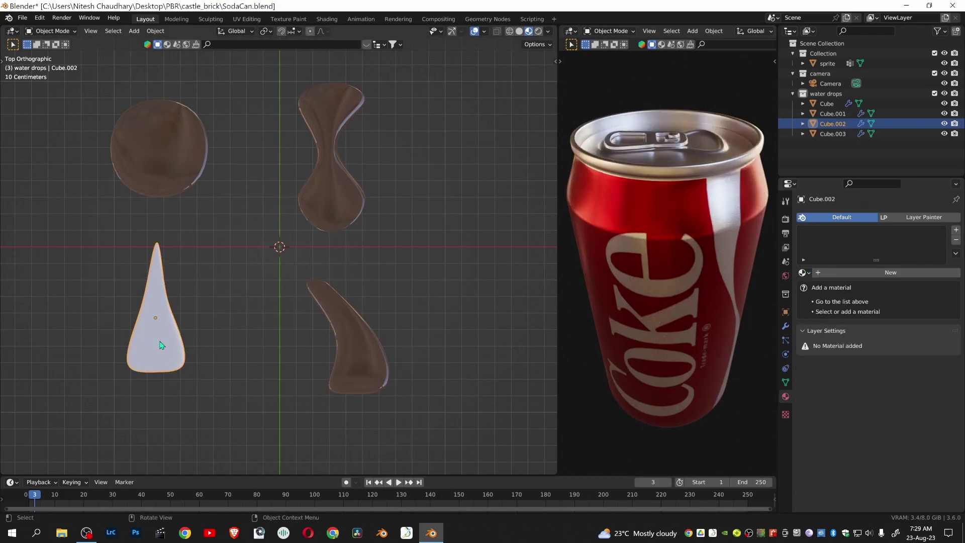
pyautogui.click(902, 272)
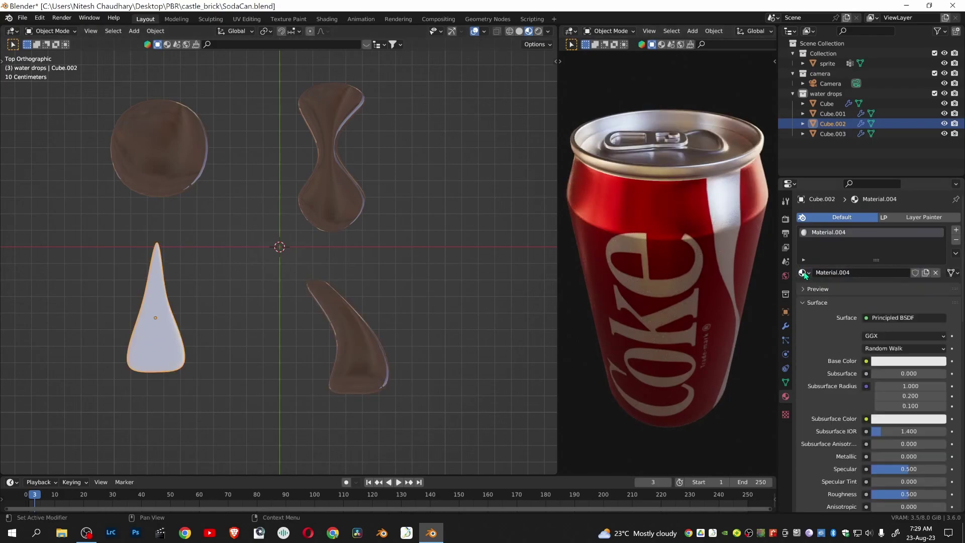
pyautogui.click(800, 273)
pyautogui.click(844, 367)
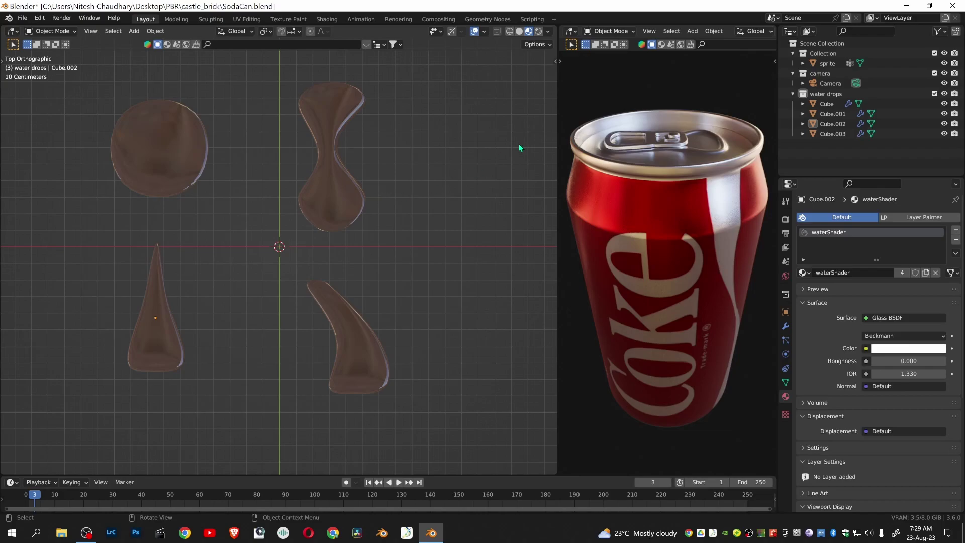
# Preview the drops in Rendered shading with grid and overlays hidden
pyautogui.click(538, 32)
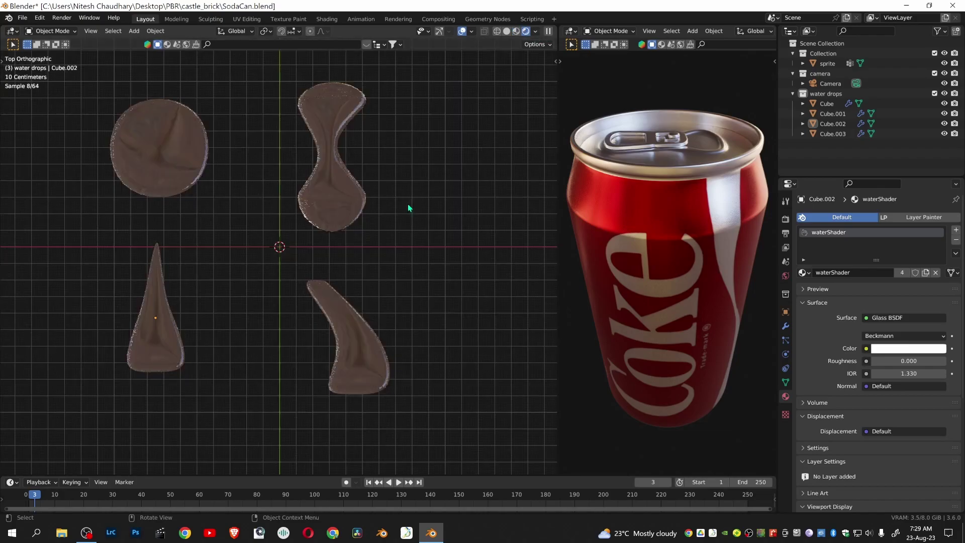
pyautogui.hotkey('shift', 'alt', 'z')
pyautogui.moveTo(416, 319); pyautogui.dragTo(415, 283, button='middle')
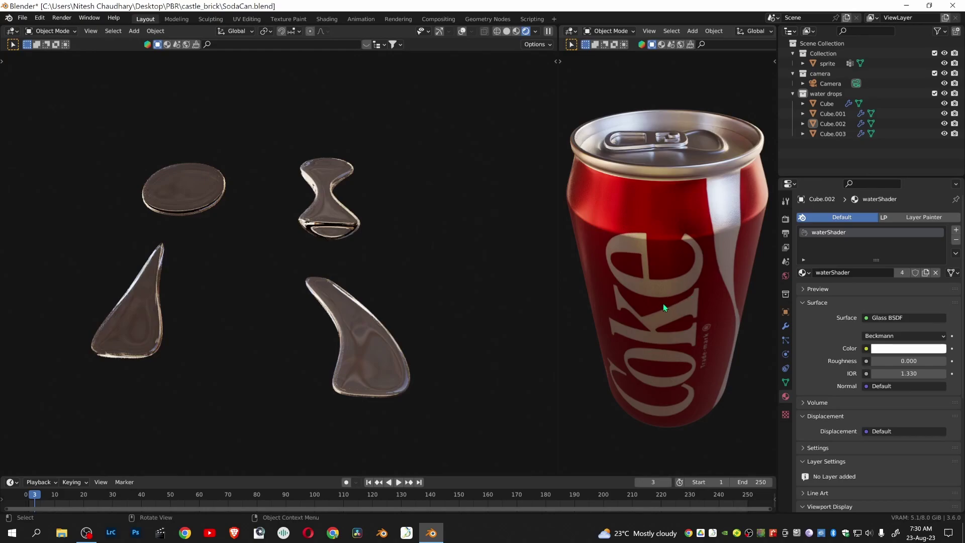
# Select the Coke can and switch it into Weight Paint mode
pyautogui.click(677, 289)
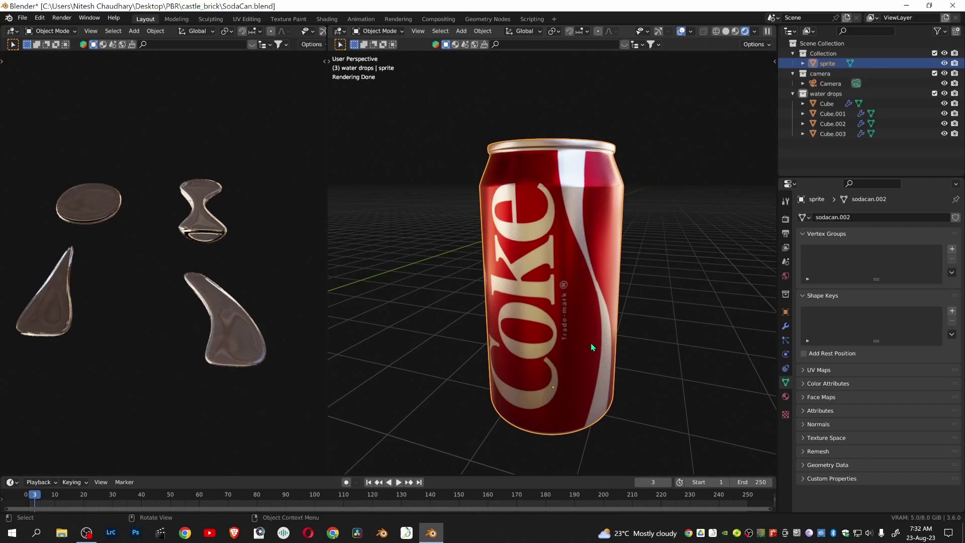
pyautogui.press('Tab')
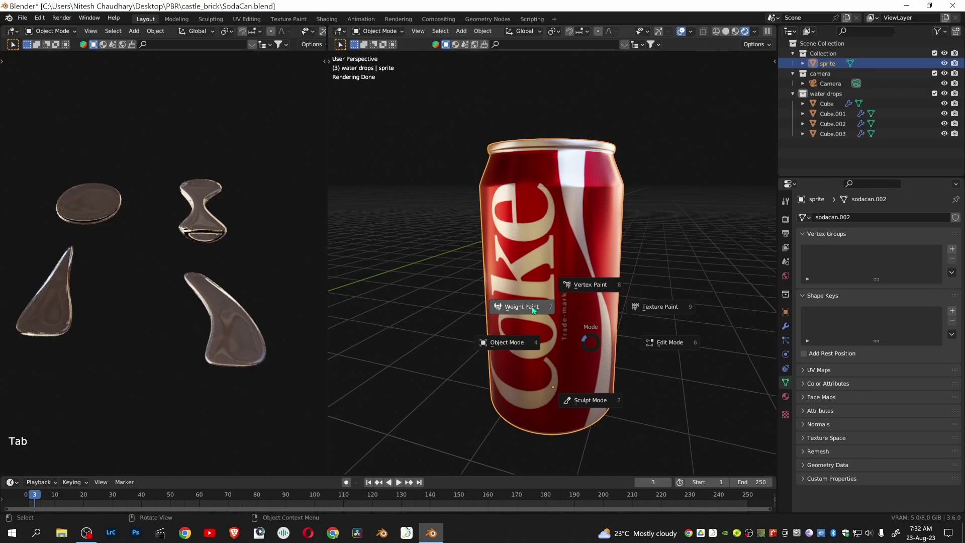
pyautogui.click(534, 307)
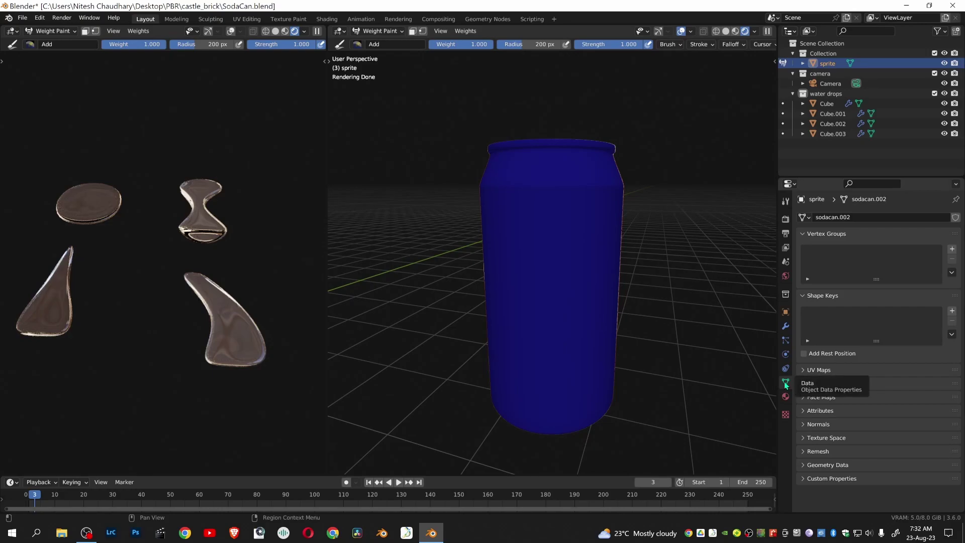
# Add a vertex group to the can and name it waterGroup
pyautogui.click(952, 249)
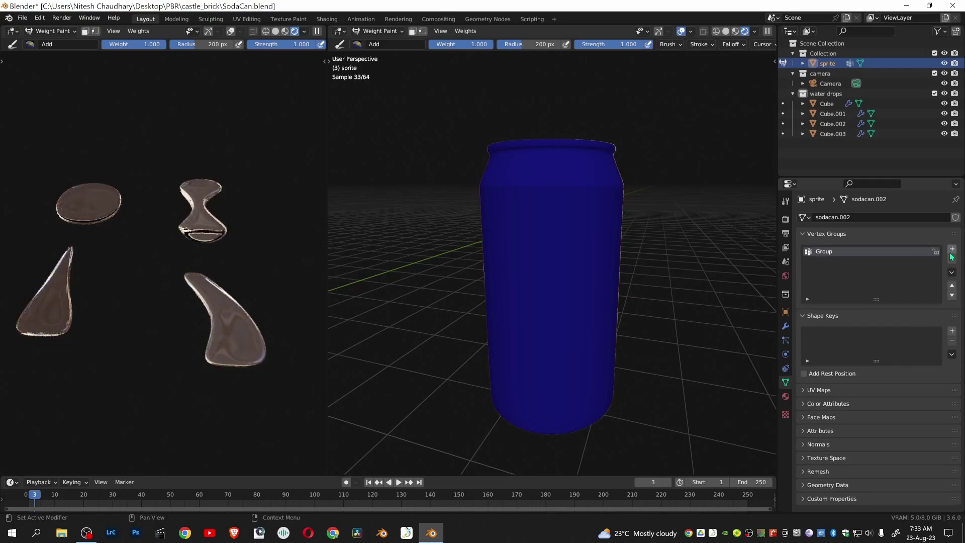
pyautogui.doubleClick(825, 254)
pyautogui.write('waterGroup')
pyautogui.press('Return')
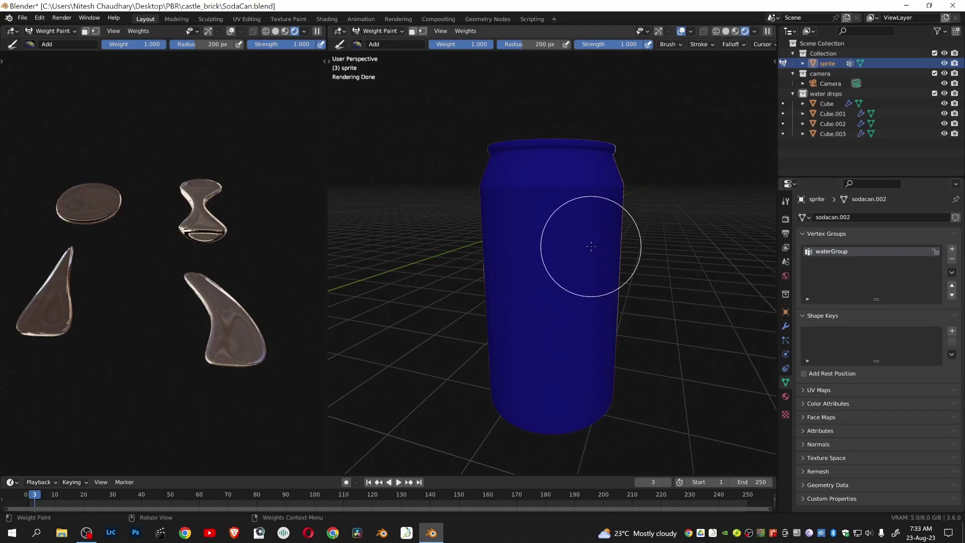
# Paint full weight down the can's right side and the newly turned blue side
pyautogui.click(356, 46)
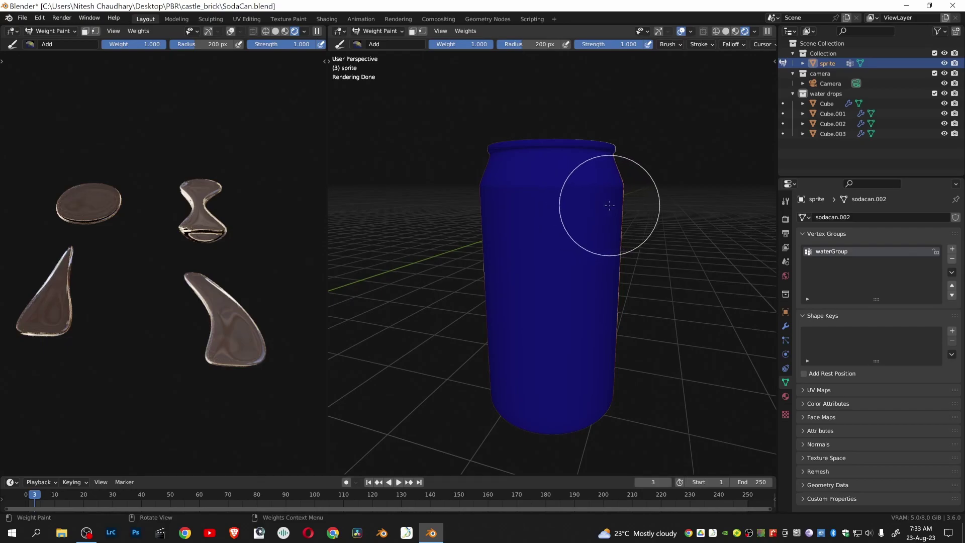
pyautogui.moveTo(607, 203)
pyautogui.mouseDown()
pyautogui.moveTo(487, 194)
pyautogui.moveTo(630, 189)
pyautogui.moveTo(637, 243)
pyautogui.moveTo(491, 258)
pyautogui.moveTo(554, 242)
pyautogui.moveTo(639, 335)
pyautogui.moveTo(601, 360)
pyautogui.moveTo(515, 348)
pyautogui.moveTo(605, 255)
pyautogui.moveTo(610, 294)
pyautogui.moveTo(475, 351)
pyautogui.moveTo(515, 321)
pyautogui.moveTo(554, 368)
pyautogui.moveTo(590, 386)
pyautogui.moveTo(598, 369)
pyautogui.moveTo(517, 368)
pyautogui.mouseUp()
pyautogui.moveTo(657, 334)
pyautogui.mouseDown(button='middle')
pyautogui.moveTo(714, 302)
pyautogui.moveTo(774, 236)
pyautogui.mouseUp(button='middle')
pyautogui.click(667, 206)
pyautogui.moveTo(667, 207)
pyautogui.mouseDown()
pyautogui.moveTo(700, 221)
pyautogui.moveTo(666, 197)
pyautogui.moveTo(683, 202)
pyautogui.moveTo(619, 299)
pyautogui.moveTo(659, 358)
pyautogui.moveTo(643, 411)
pyautogui.moveTo(647, 356)
pyautogui.mouseUp()
pyautogui.moveTo(646, 355)
pyautogui.mouseDown(button='middle')
pyautogui.moveTo(640, 302)
pyautogui.moveTo(517, 305)
pyautogui.moveTo(534, 190)
pyautogui.mouseUp(button='middle')
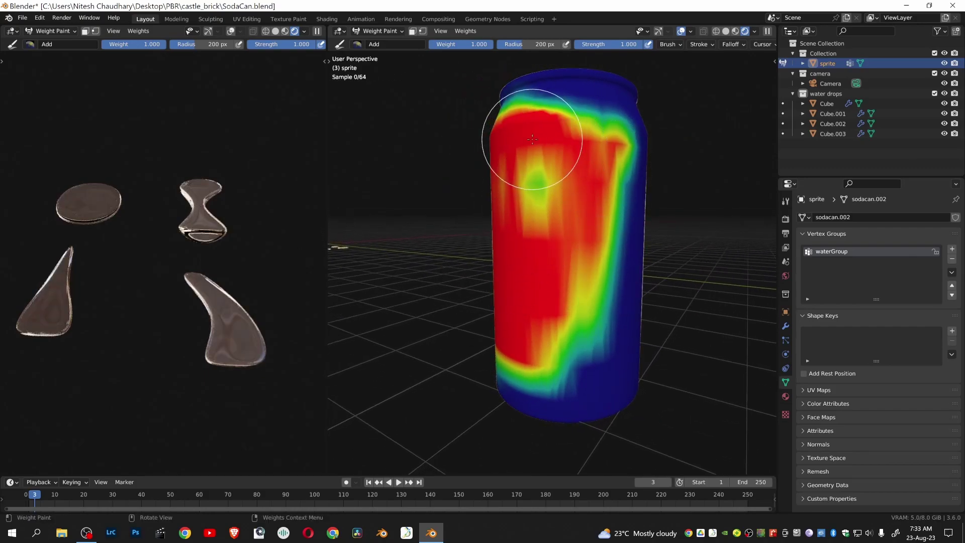
pyautogui.moveTo(620, 214)
pyautogui.mouseDown()
pyautogui.moveTo(610, 297)
pyautogui.moveTo(577, 352)
pyautogui.moveTo(523, 405)
pyautogui.mouseUp()
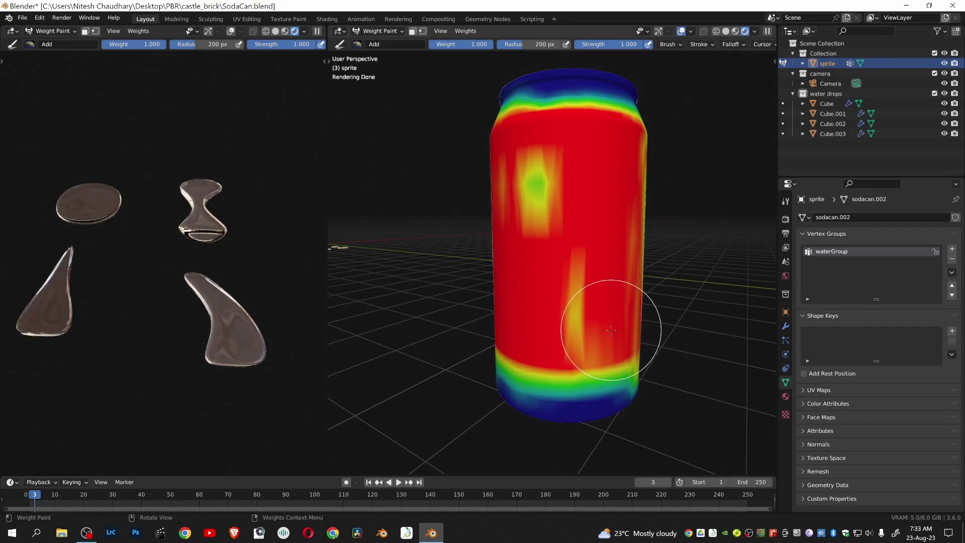
# Turn to the can's other side and cover the remaining blue and green patches with full weight
pyautogui.moveTo(550, 280)
pyautogui.mouseDown(button='middle')
pyautogui.moveTo(538, 107)
pyautogui.moveTo(694, 222)
pyautogui.mouseUp(button='middle')
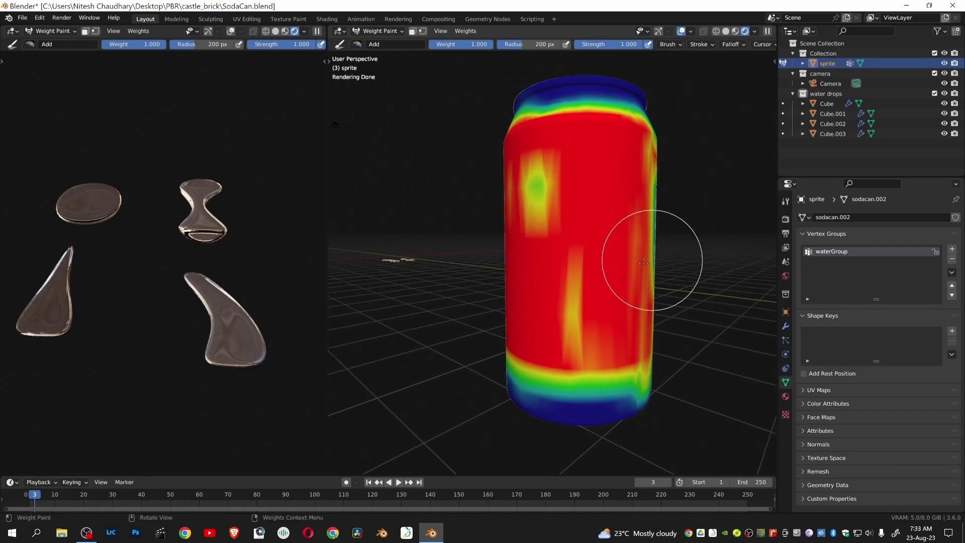
pyautogui.moveTo(614, 270); pyautogui.dragTo(433, 330, button='middle')
pyautogui.keyDown('shift'); pyautogui.moveTo(500, 319); pyautogui.dragTo(509, 298, button='middle'); pyautogui.keyUp('shift')
pyautogui.moveTo(509, 298)
pyautogui.mouseDown()
pyautogui.moveTo(478, 151)
pyautogui.moveTo(614, 151)
pyautogui.moveTo(485, 140)
pyautogui.moveTo(603, 190)
pyautogui.moveTo(549, 312)
pyautogui.moveTo(537, 436)
pyautogui.moveTo(641, 340)
pyautogui.moveTo(478, 338)
pyautogui.mouseUp()
pyautogui.moveTo(478, 338)
pyautogui.keyDown('shift'); pyautogui.mouseDown(button='middle')
pyautogui.moveTo(450, 285)
pyautogui.moveTo(700, 274)
pyautogui.moveTo(595, 178)
pyautogui.mouseUp(button='middle'); pyautogui.keyUp('shift')
pyautogui.moveTo(616, 137)
pyautogui.mouseDown()
pyautogui.moveTo(709, 125)
pyautogui.moveTo(582, 125)
pyautogui.moveTo(657, 119)
pyautogui.moveTo(583, 114)
pyautogui.moveTo(695, 107)
pyautogui.moveTo(691, 231)
pyautogui.moveTo(651, 409)
pyautogui.moveTo(620, 428)
pyautogui.moveTo(640, 177)
pyautogui.mouseUp()
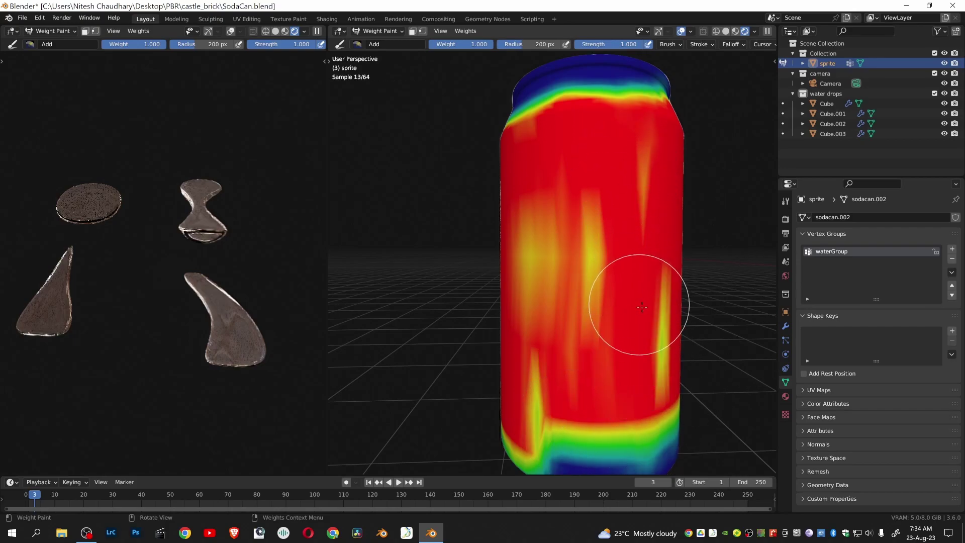
pyautogui.moveTo(646, 323)
pyautogui.keyDown('shift'); pyautogui.mouseDown(button='middle')
pyautogui.moveTo(565, 313)
pyautogui.moveTo(647, 312)
pyautogui.moveTo(655, 350)
pyautogui.moveTo(563, 233)
pyautogui.moveTo(608, 278)
pyautogui.mouseUp(button='middle'); pyautogui.keyUp('shift')
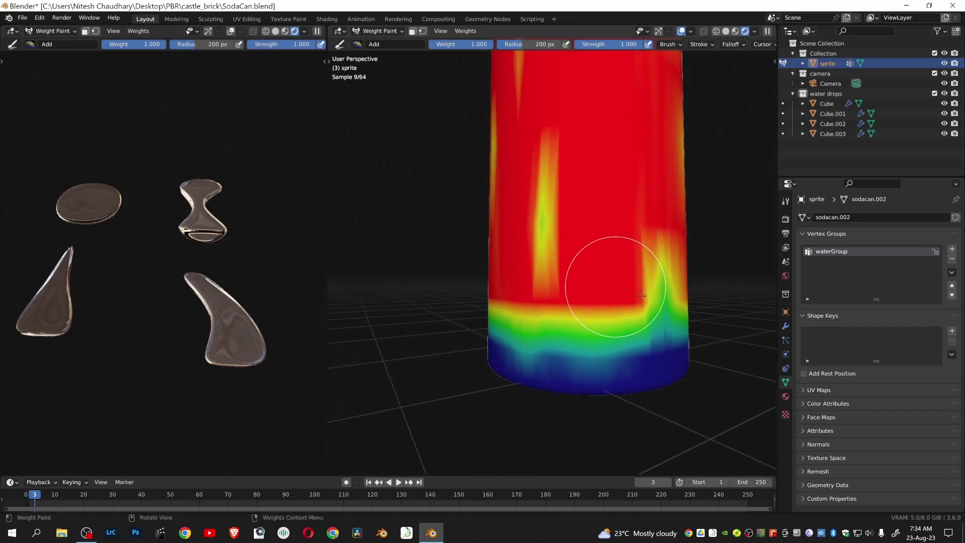
pyautogui.moveTo(595, 331)
pyautogui.mouseDown()
pyautogui.moveTo(484, 321)
pyautogui.moveTo(668, 311)
pyautogui.moveTo(510, 319)
pyautogui.moveTo(698, 340)
pyautogui.moveTo(558, 330)
pyautogui.moveTo(483, 298)
pyautogui.moveTo(537, 170)
pyautogui.moveTo(552, 253)
pyautogui.moveTo(550, 204)
pyautogui.mouseUp()
# Repaint the yellow streaks to full weight and paint weight onto the can's lid
pyautogui.scroll(-2, 584, 284)
pyautogui.scroll(-3, 584, 284)
pyautogui.moveTo(584, 284)
pyautogui.mouseDown(button='middle')
pyautogui.moveTo(610, 345)
pyautogui.moveTo(451, 245)
pyautogui.mouseUp(button='middle')
pyautogui.moveTo(450, 246)
pyautogui.mouseDown()
pyautogui.moveTo(463, 212)
pyautogui.moveTo(321, 210)
pyautogui.moveTo(544, 168)
pyautogui.moveTo(459, 196)
pyautogui.moveTo(474, 270)
pyautogui.moveTo(575, 263)
pyautogui.moveTo(578, 235)
pyautogui.mouseUp()
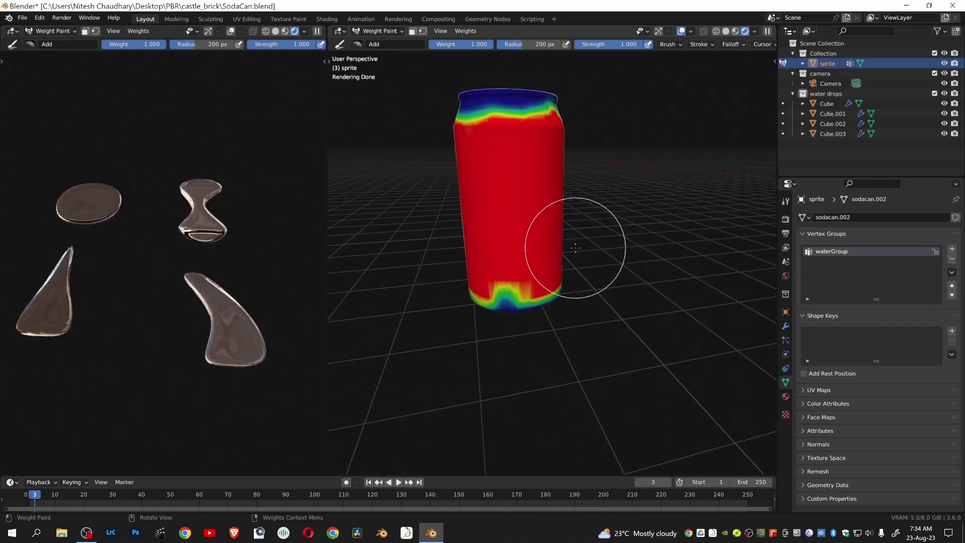
pyautogui.moveTo(565, 226)
pyautogui.mouseDown(button='middle')
pyautogui.moveTo(541, 397)
pyautogui.moveTo(541, 126)
pyautogui.moveTo(537, 212)
pyautogui.mouseUp(button='middle')
pyautogui.moveTo(537, 212)
pyautogui.mouseDown()
pyautogui.moveTo(572, 228)
pyautogui.moveTo(554, 213)
pyautogui.moveTo(525, 220)
pyautogui.moveTo(546, 221)
pyautogui.moveTo(532, 198)
pyautogui.moveTo(533, 224)
pyautogui.moveTo(531, 194)
pyautogui.moveTo(548, 189)
pyautogui.moveTo(572, 220)
pyautogui.moveTo(558, 253)
pyautogui.moveTo(542, 262)
pyautogui.moveTo(501, 238)
pyautogui.moveTo(509, 193)
pyautogui.moveTo(559, 189)
pyautogui.moveTo(582, 202)
pyautogui.moveTo(568, 250)
pyautogui.moveTo(531, 259)
pyautogui.moveTo(512, 231)
pyautogui.mouseUp()
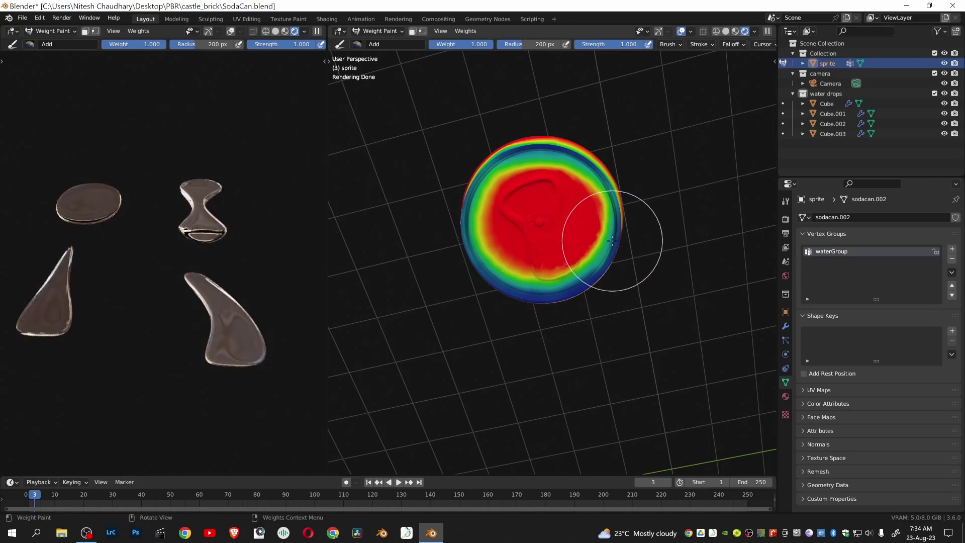
# Check the painted can in Front Orthographic view, then return to a perspective view
pyautogui.press('KP_1')
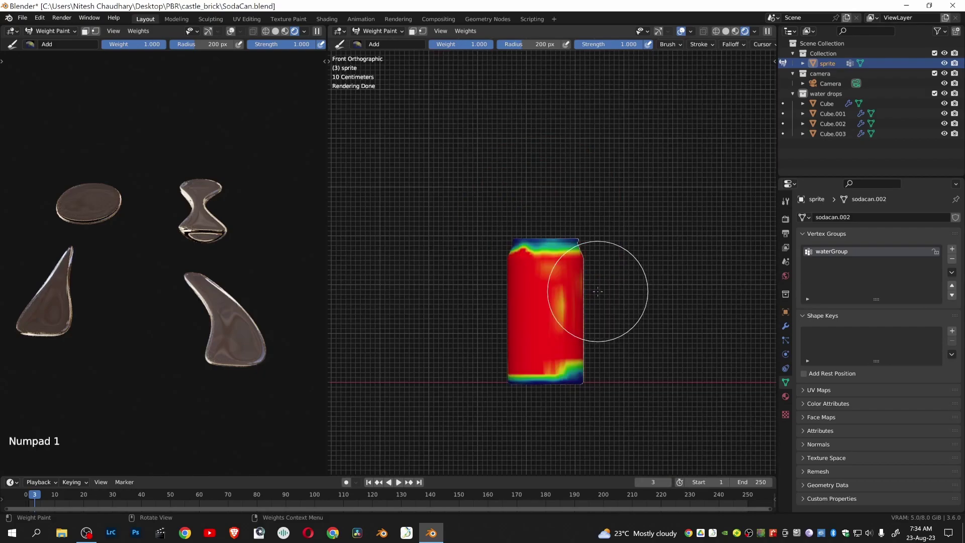
pyautogui.scroll(3, 578, 335)
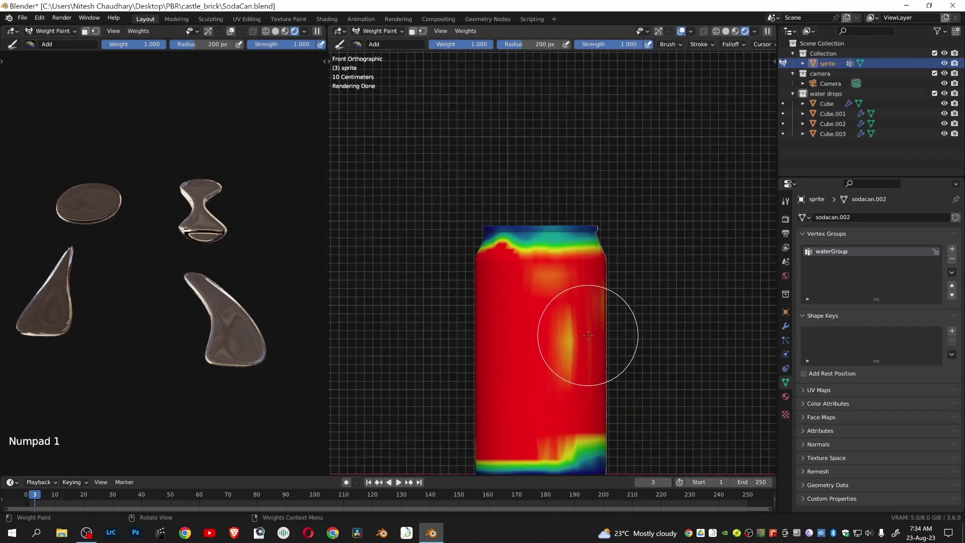
pyautogui.keyDown('shift'); pyautogui.moveTo(578, 349); pyautogui.dragTo(589, 295, button='middle'); pyautogui.keyUp('shift')
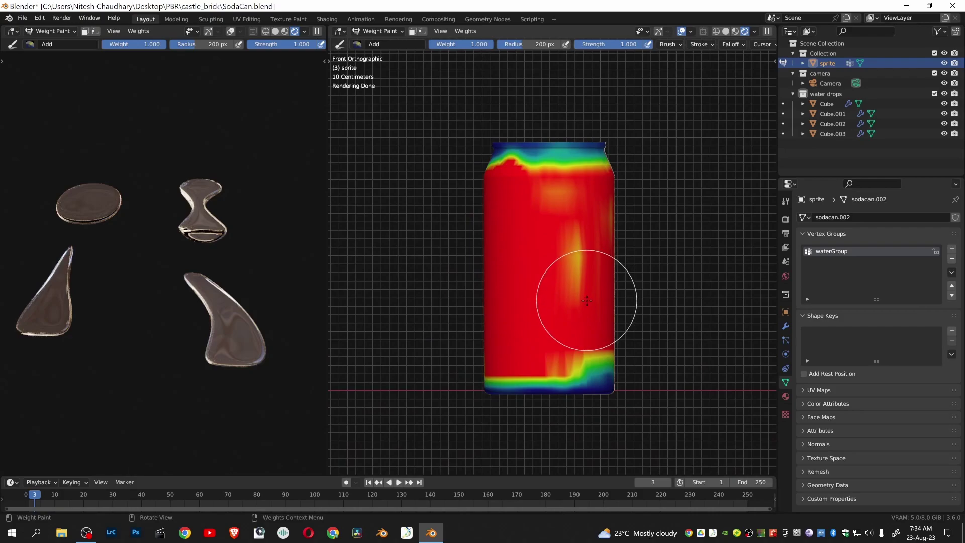
pyautogui.scroll(2, 589, 296)
pyautogui.scroll(-1, 592, 300)
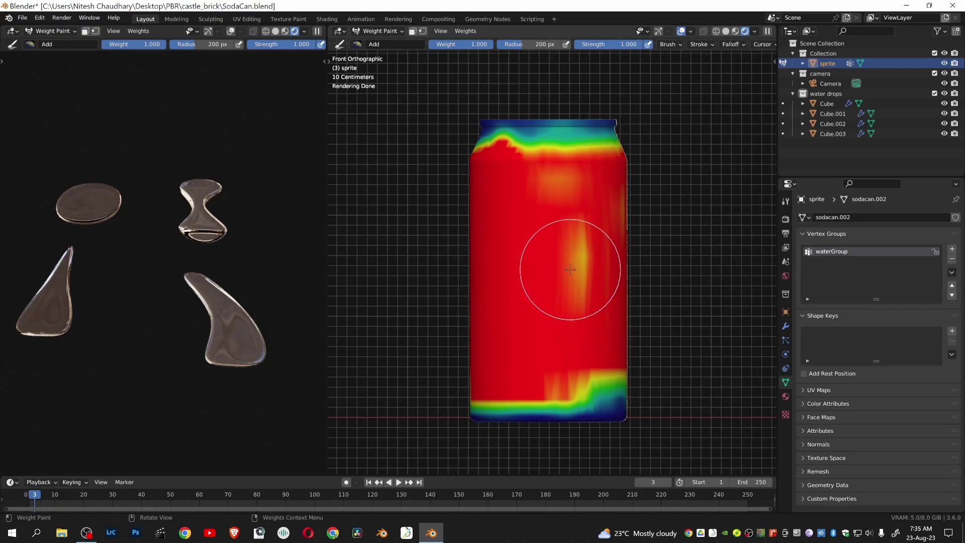
pyautogui.moveTo(569, 259)
pyautogui.mouseDown(button='middle')
pyautogui.moveTo(570, 275)
pyautogui.moveTo(564, 261)
pyautogui.mouseUp(button='middle')
pyautogui.scroll(-3, 564, 261)
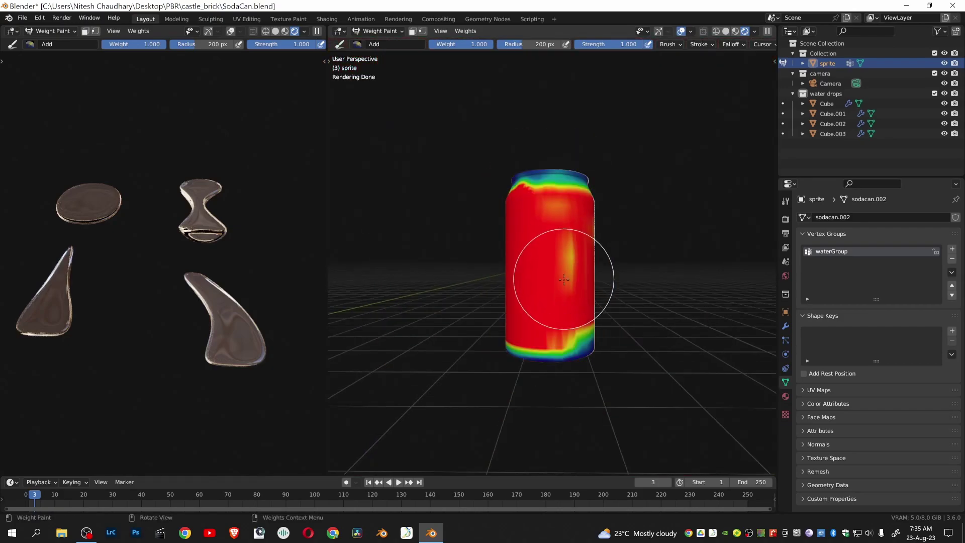
# Back in Object Mode, add a Hair particle system to the can with 0.1 m length
pyautogui.hotkey('ctrl', 'Tab')
pyautogui.press('KP_Decimal')
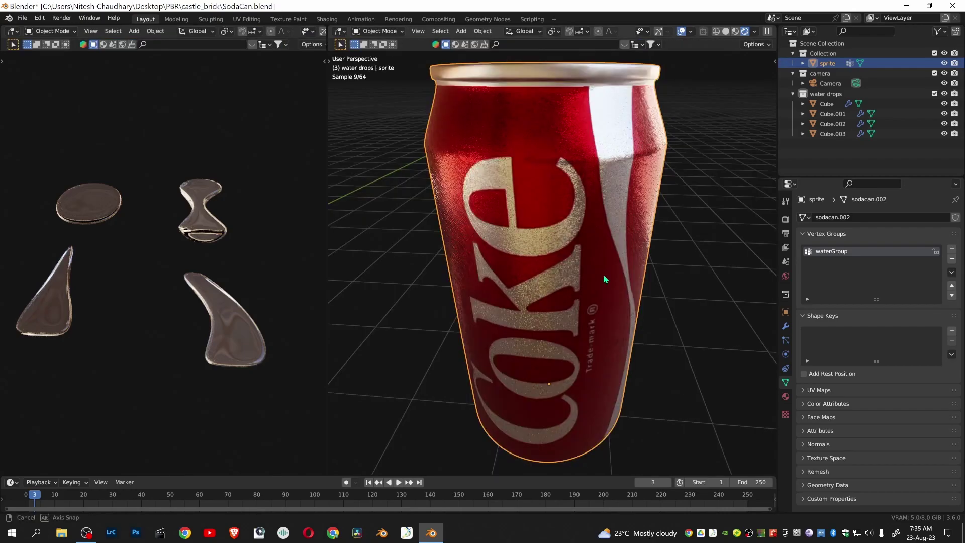
pyautogui.scroll(3, 574, 282)
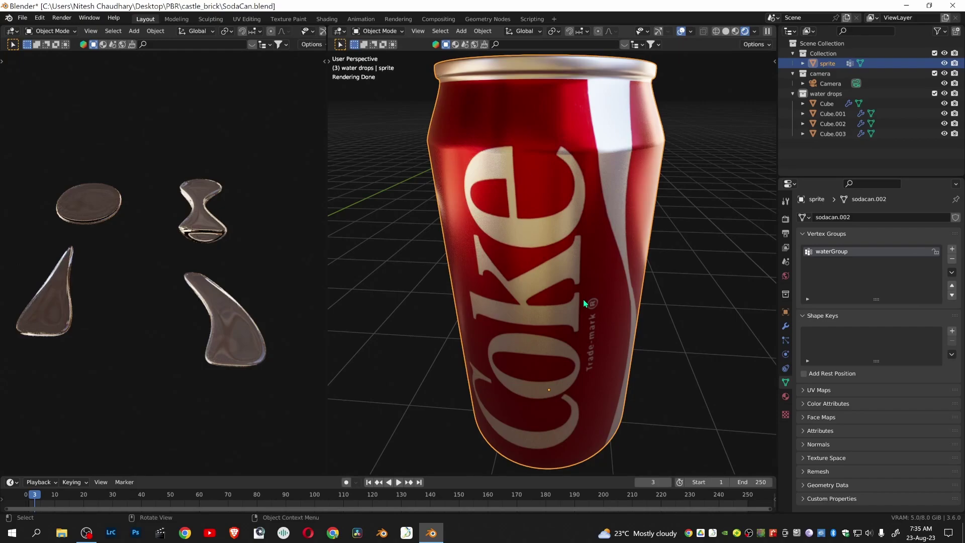
pyautogui.click(785, 342)
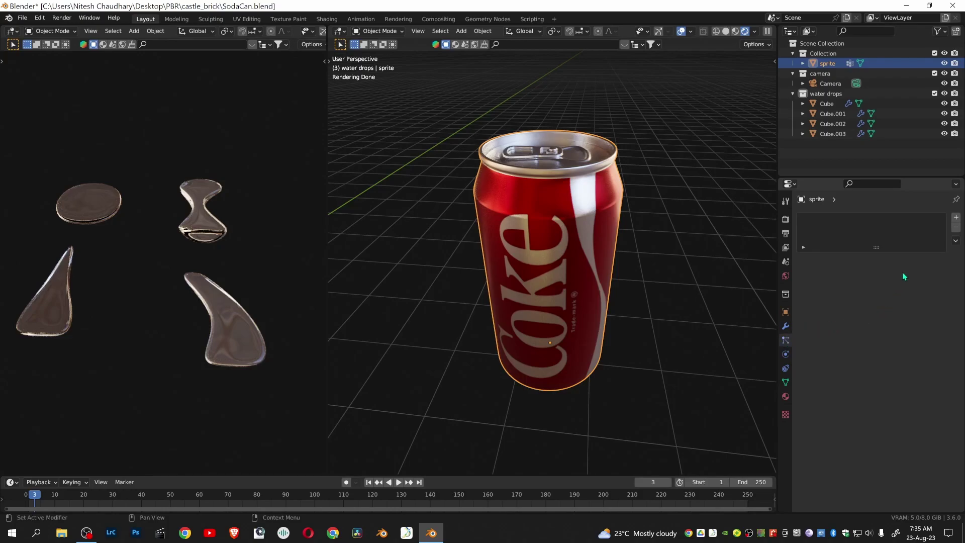
pyautogui.click(956, 217)
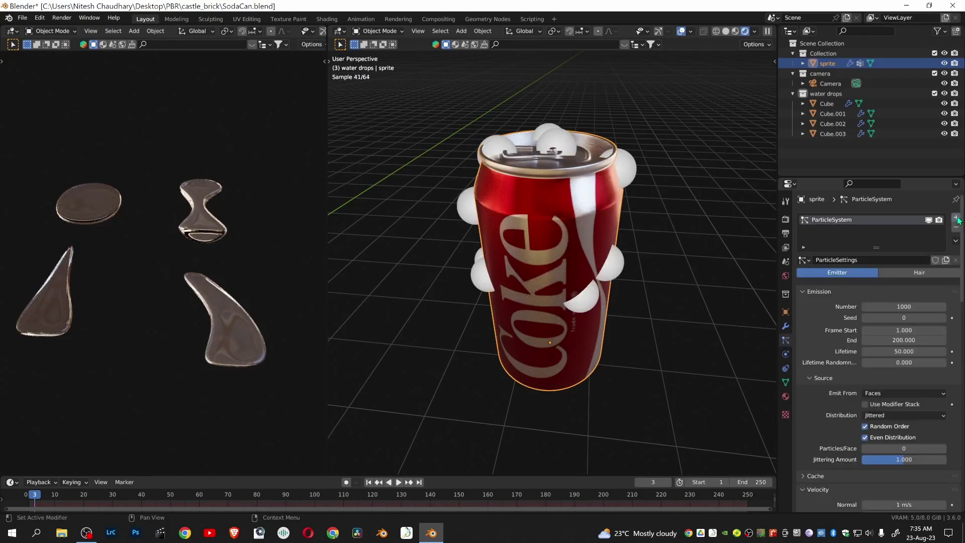
pyautogui.click(923, 274)
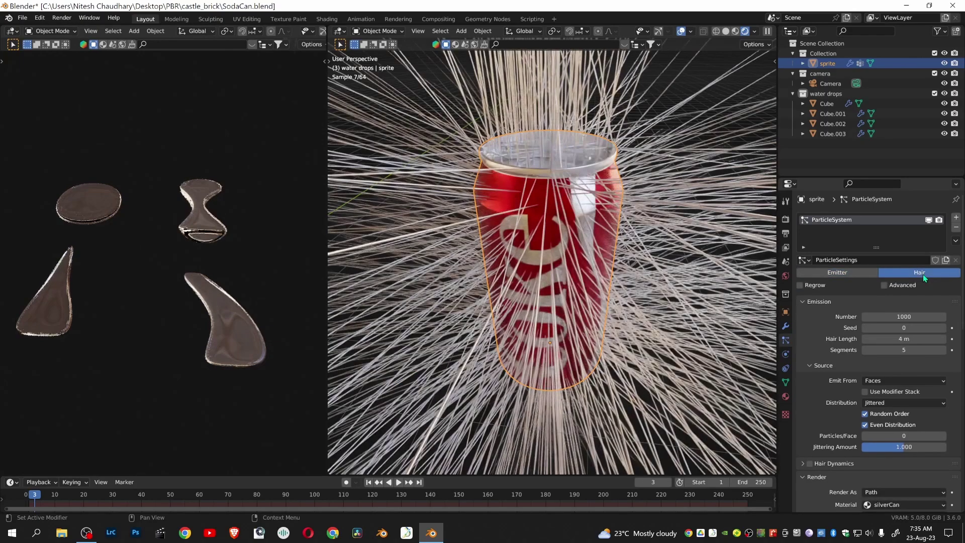
pyautogui.click(907, 340)
pyautogui.write('0.1')
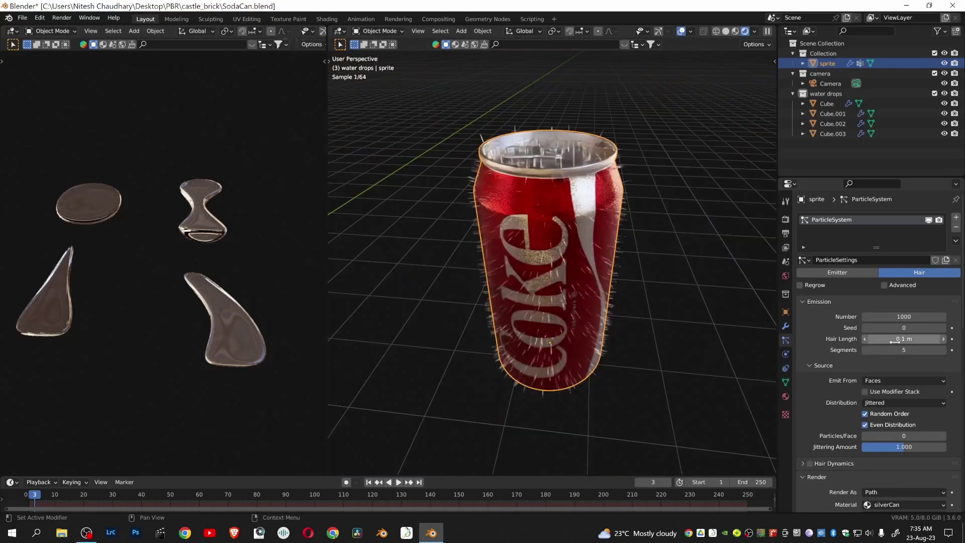
pyautogui.press('Return')
# Render the hair particles as the water drops collection
pyautogui.scroll(-5, 807, 312)
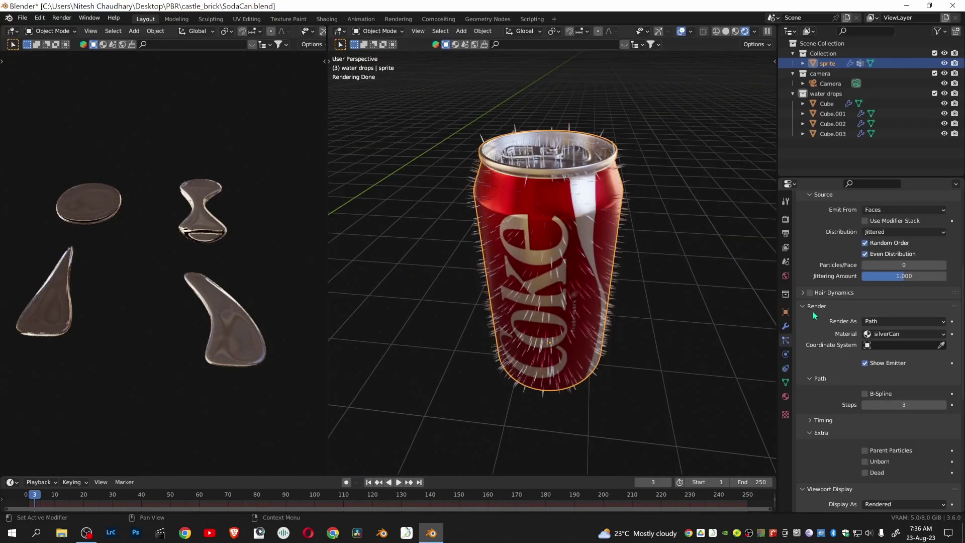
pyautogui.click(888, 322)
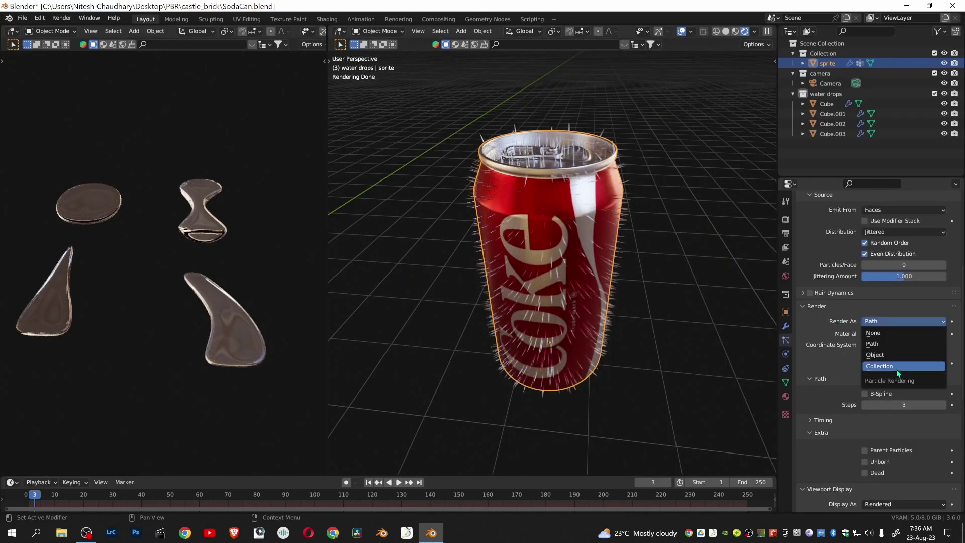
pyautogui.click(896, 366)
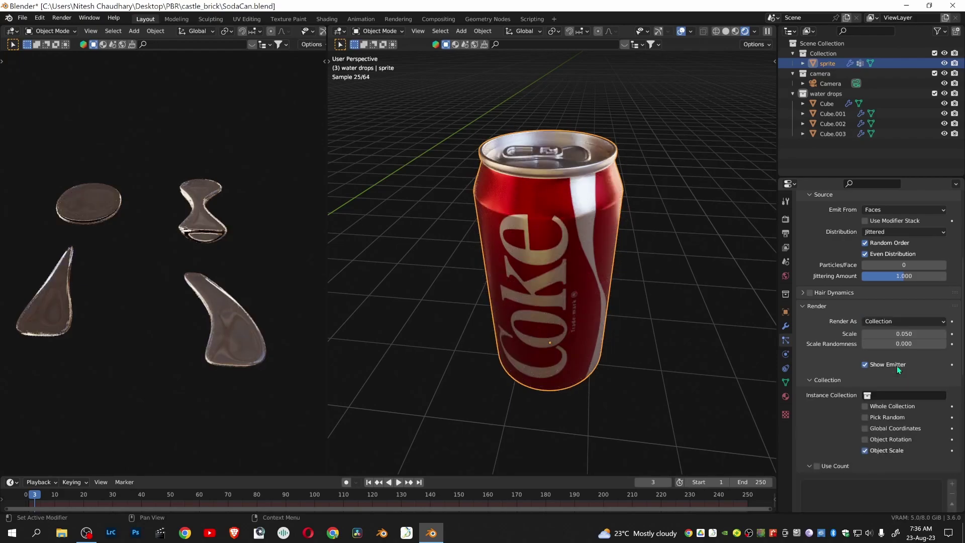
pyautogui.click(880, 396)
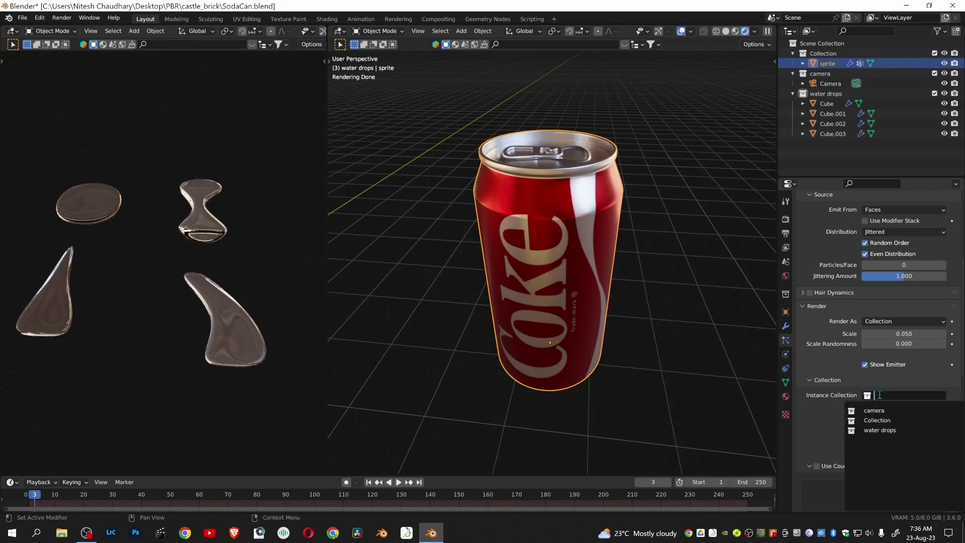
pyautogui.click(890, 431)
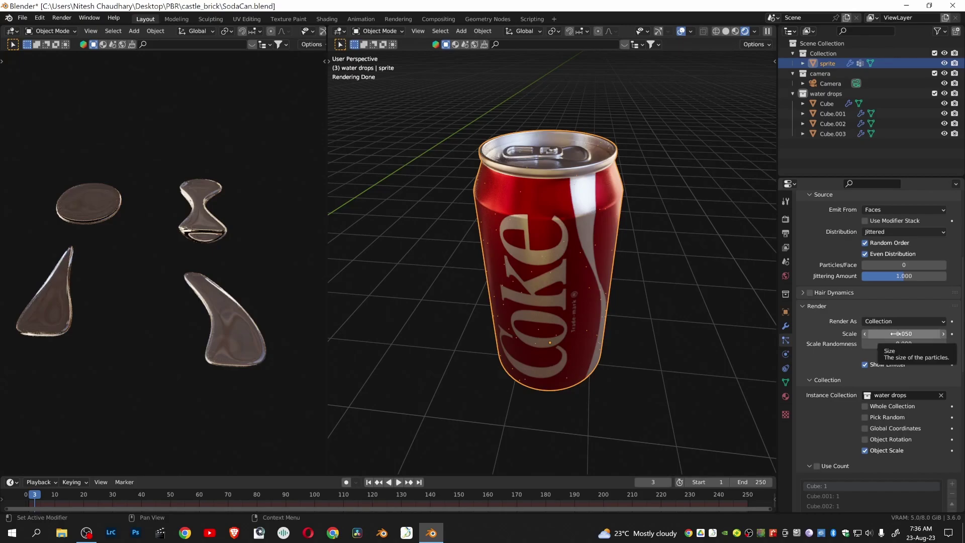
# Set the particle scale to 2 with scale randomness 1
pyautogui.moveTo(896, 334); pyautogui.dragTo(945, 334)
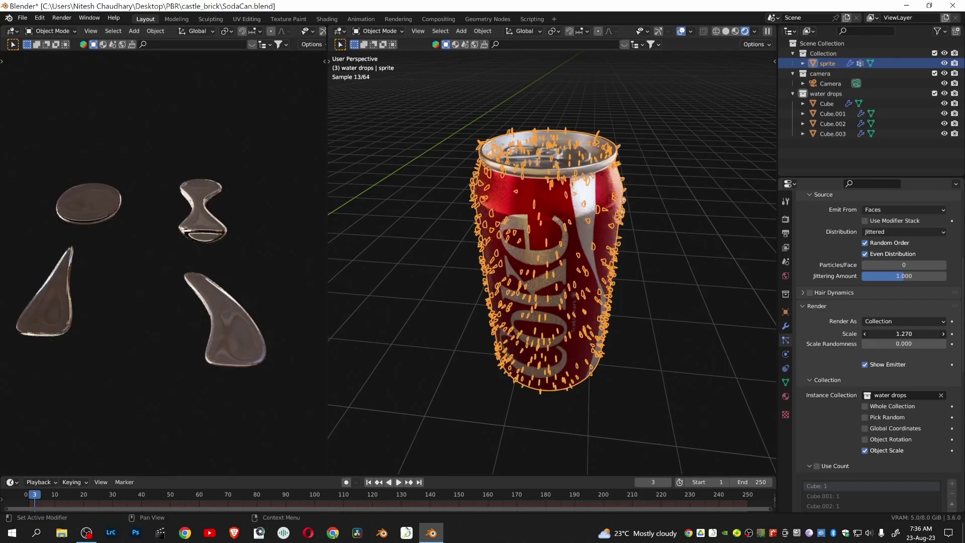
pyautogui.click(896, 334)
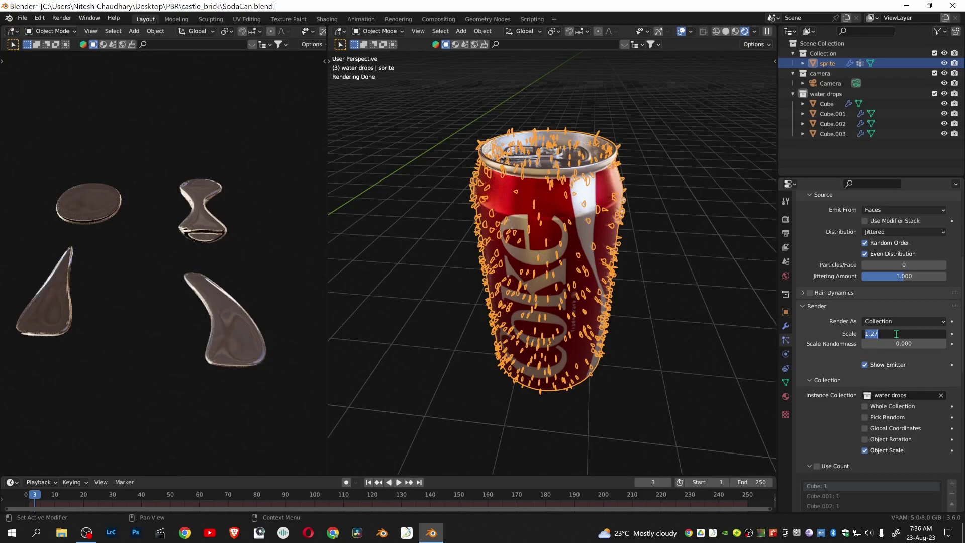
pyautogui.write('2')
pyautogui.press('Return')
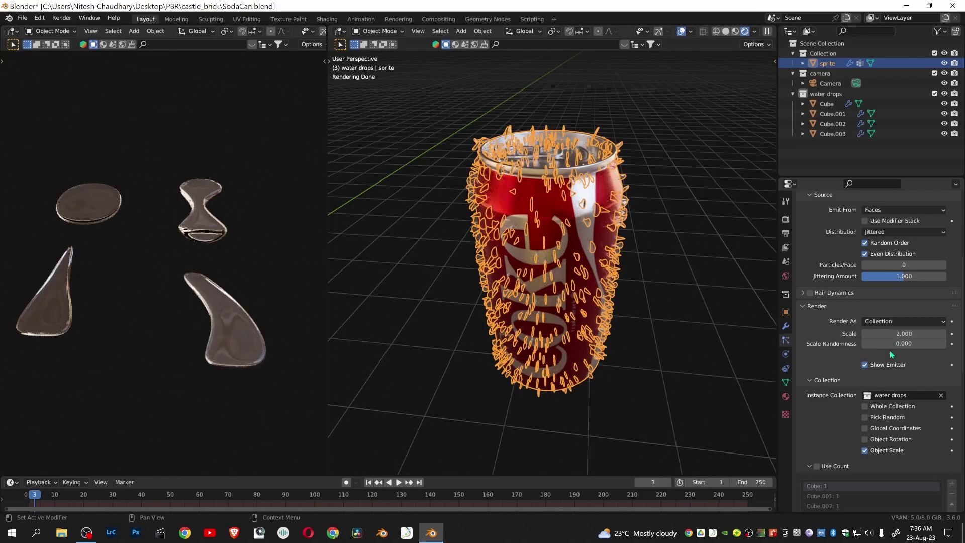
pyautogui.moveTo(899, 346); pyautogui.dragTo(947, 346)
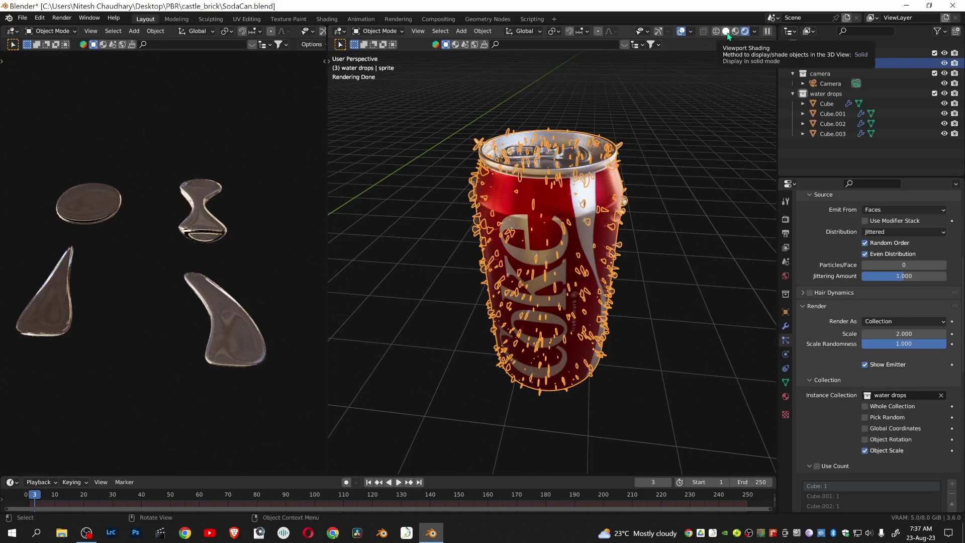
# In Solid shading, deselect the can and enable Object Rotation for the instanced drops
pyautogui.click(726, 31)
pyautogui.scroll(3, 713, 269)
pyautogui.click(713, 269)
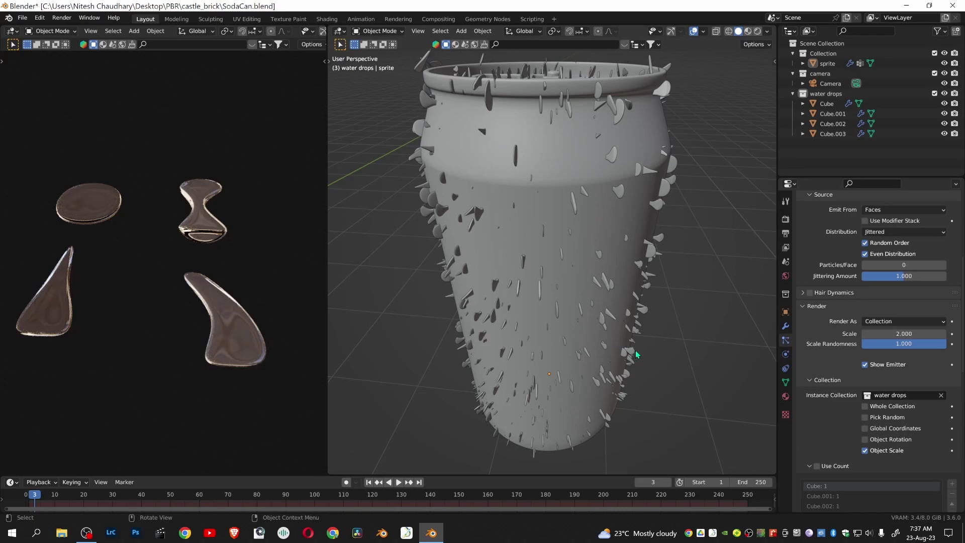
pyautogui.click(865, 439)
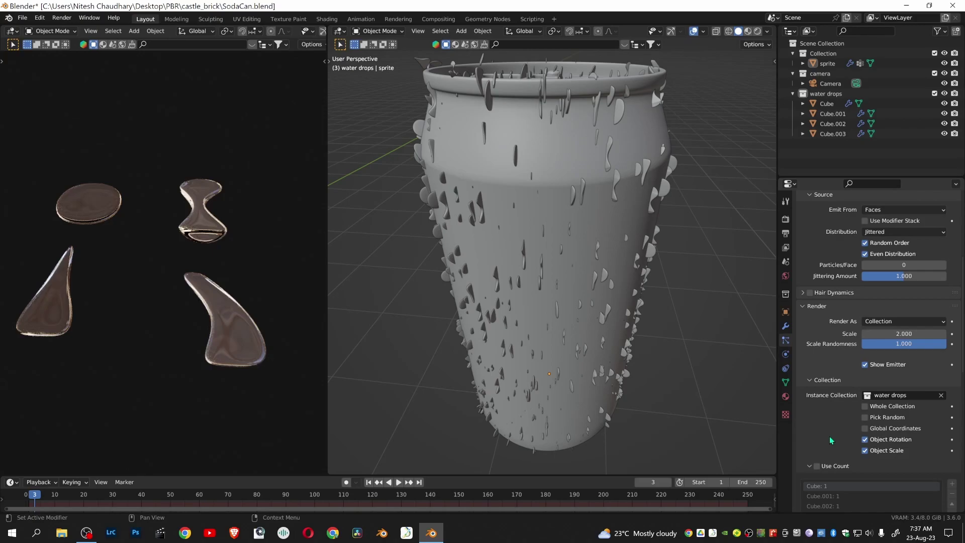
# Set the particle system's Density vertex group to waterGroup
pyautogui.scroll(-10, 830, 435)
pyautogui.scroll(-2, 578, 302)
pyautogui.moveTo(578, 302); pyautogui.dragTo(604, 302, button='middle')
pyautogui.scroll(3, 603, 302)
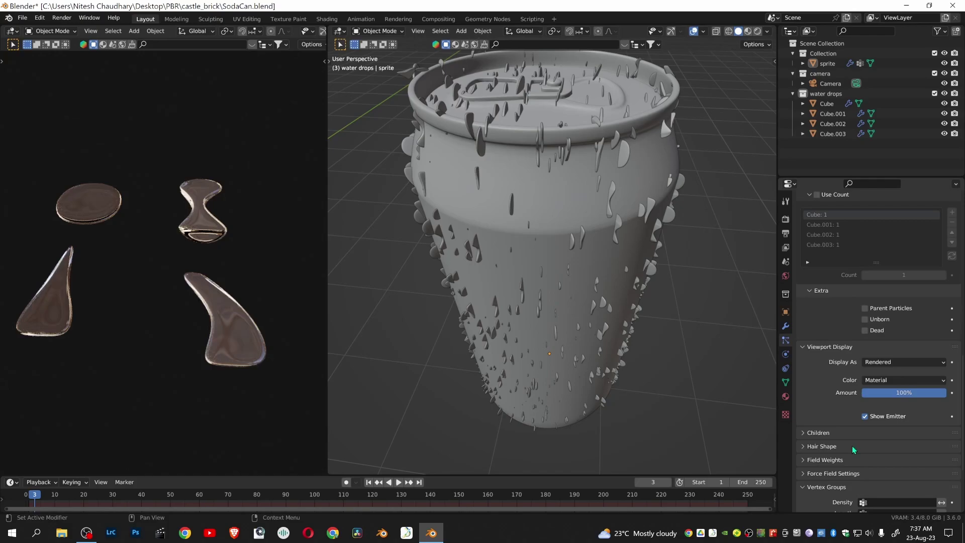
pyautogui.scroll(-5, 862, 385)
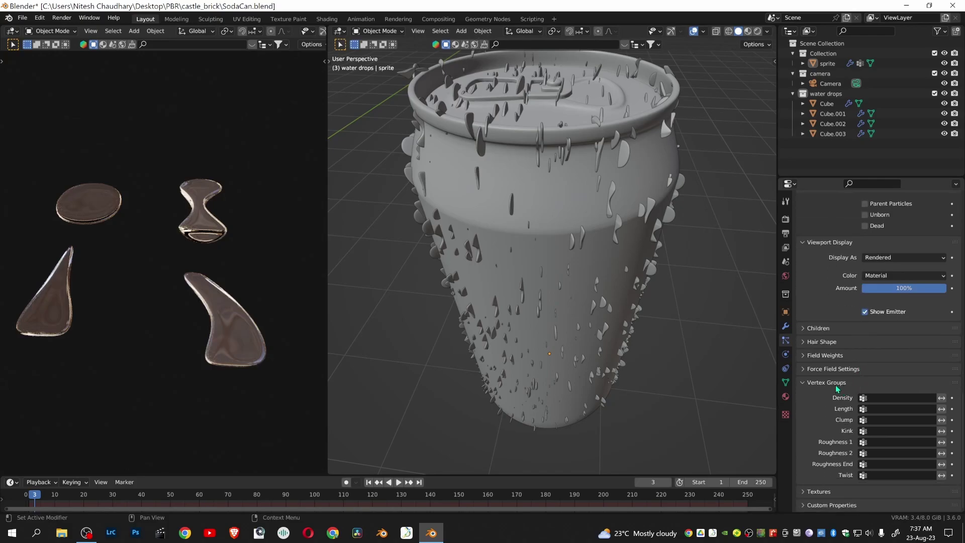
pyautogui.click(884, 398)
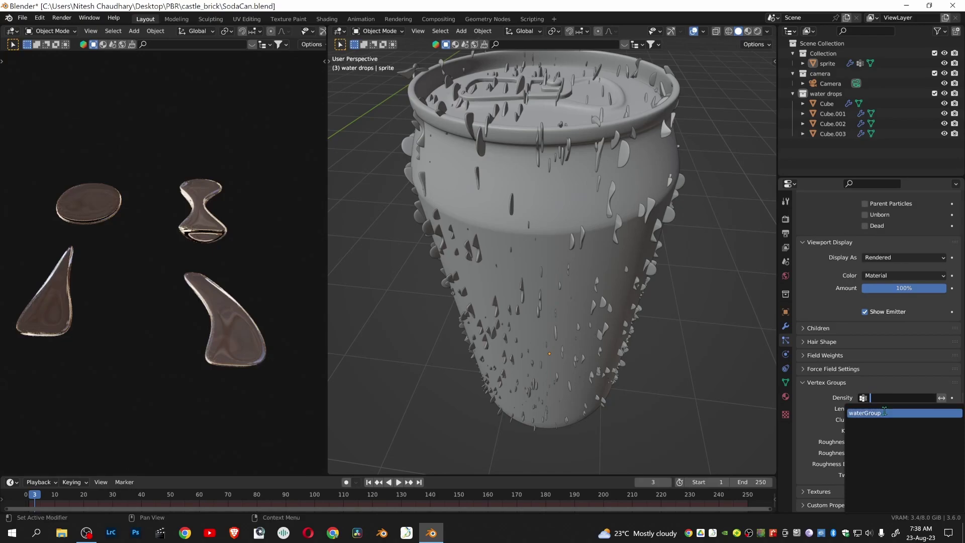
pyautogui.click(885, 413)
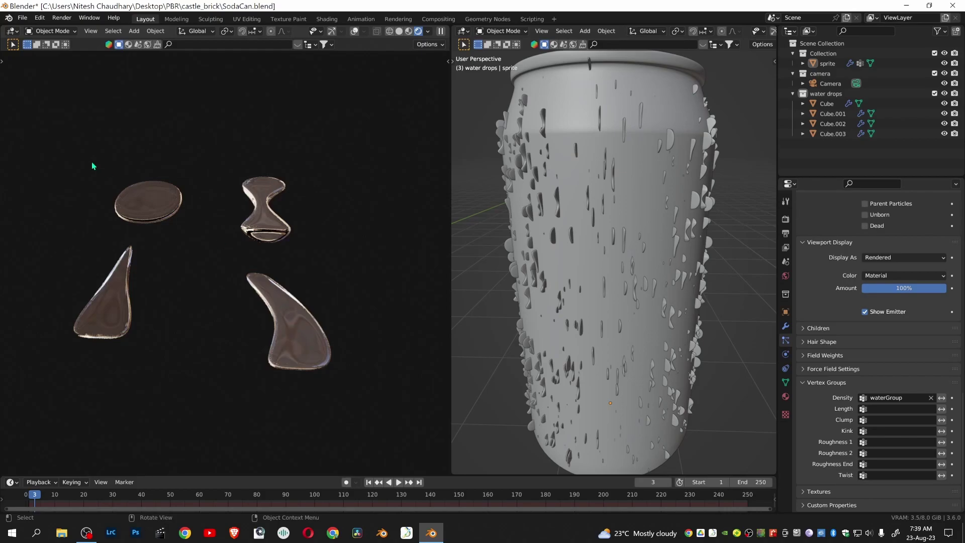
# Select the four water-drop objects and view them from the front
pyautogui.moveTo(91, 164); pyautogui.dragTo(326, 385)
pyautogui.click(355, 31)
pyautogui.moveTo(65, 157); pyautogui.dragTo(329, 422)
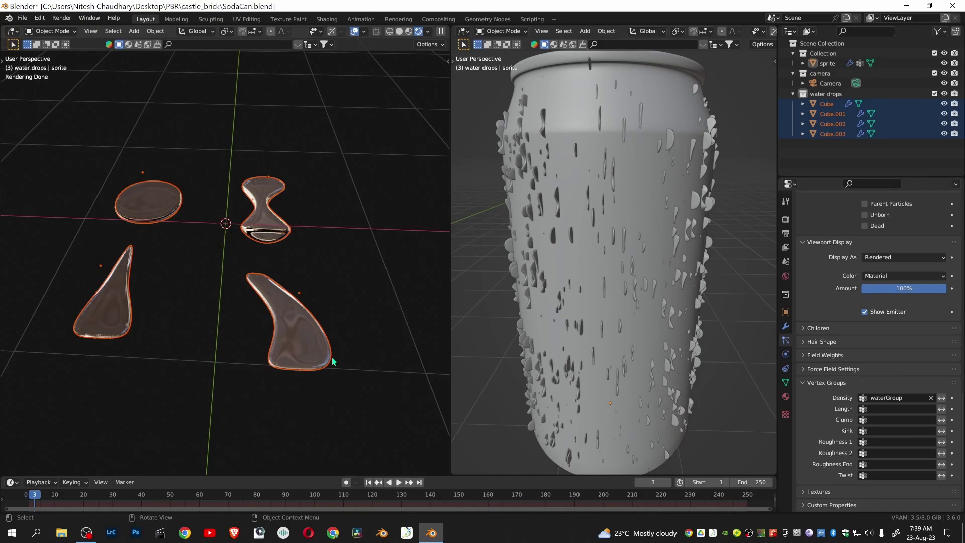
pyautogui.press('KP_1')
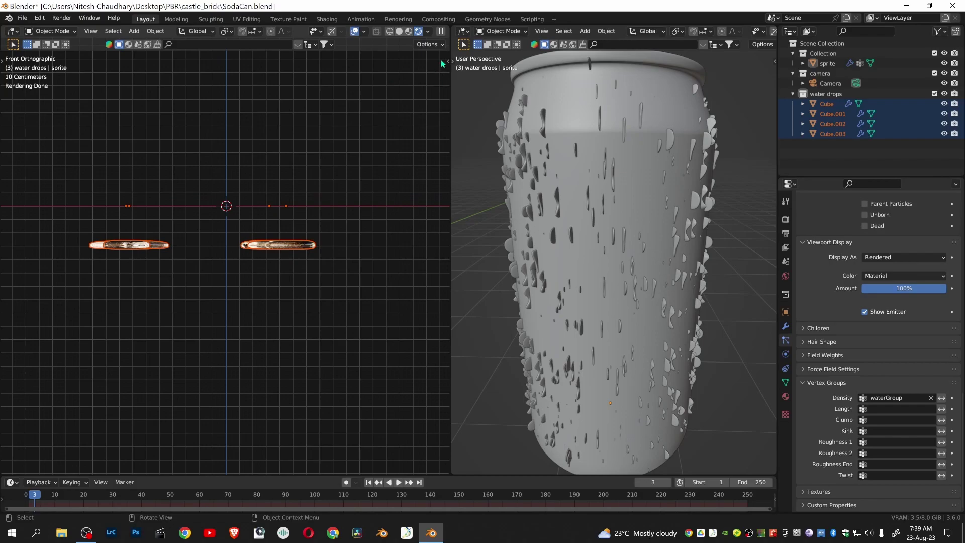
# With Affect Only Origins enabled, move the drops' origins down along Z onto the drops
pyautogui.click(439, 46)
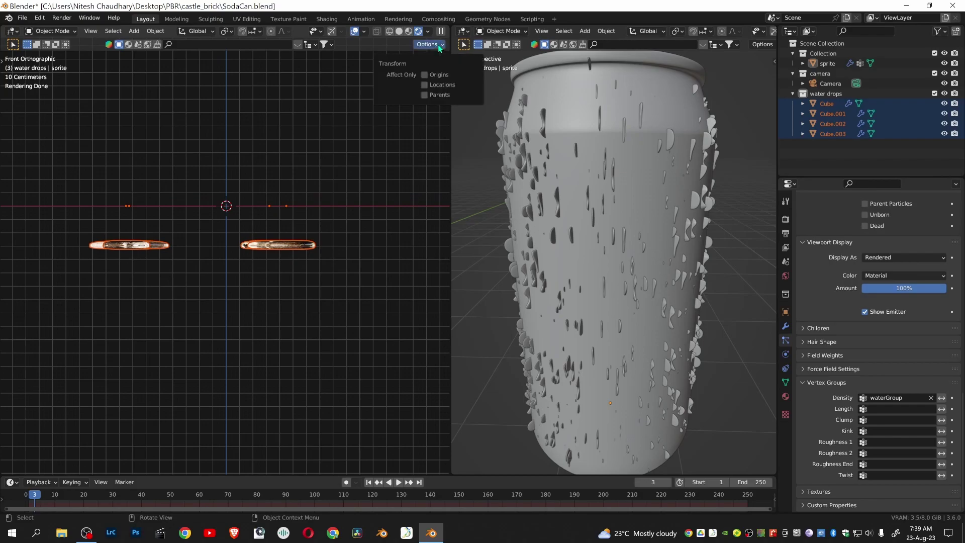
pyautogui.click(424, 75)
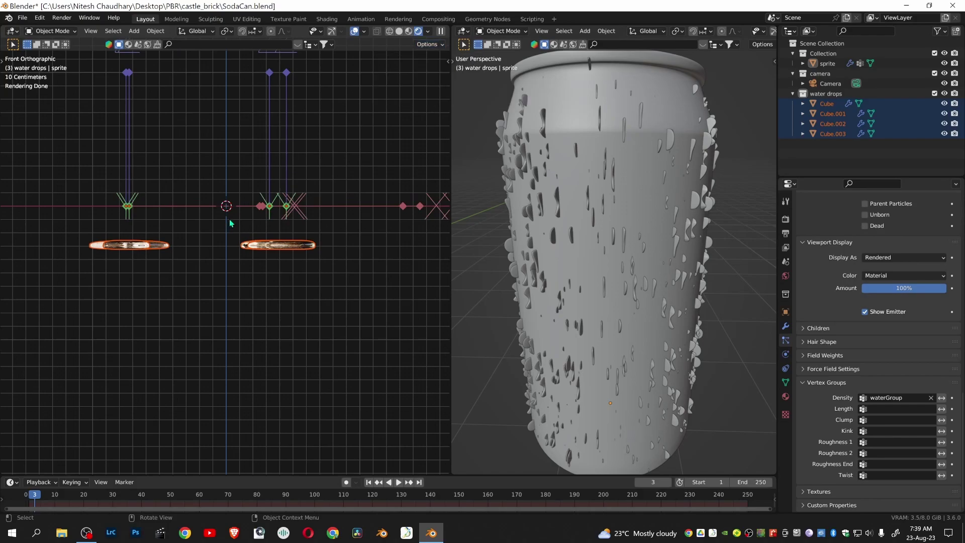
pyautogui.press('g')
pyautogui.press('z')
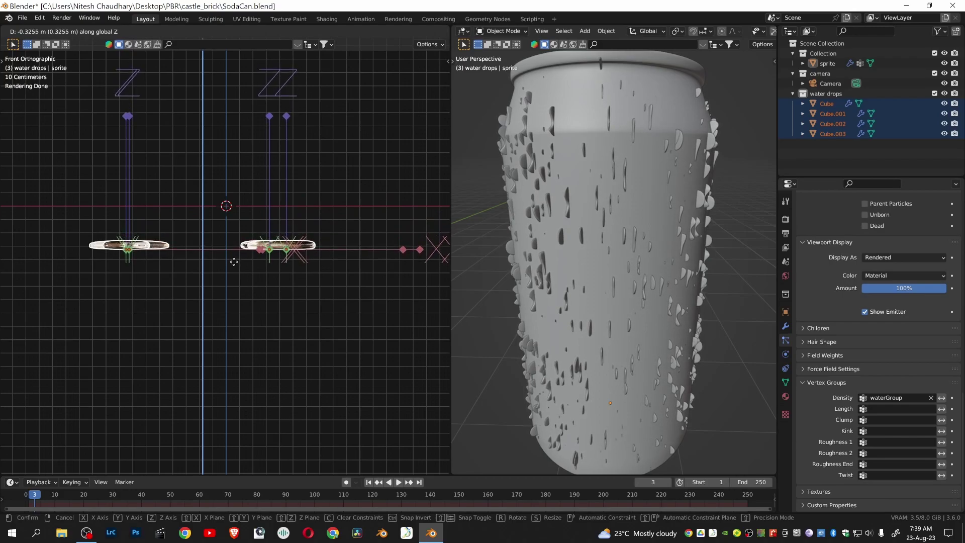
pyautogui.click(234, 262)
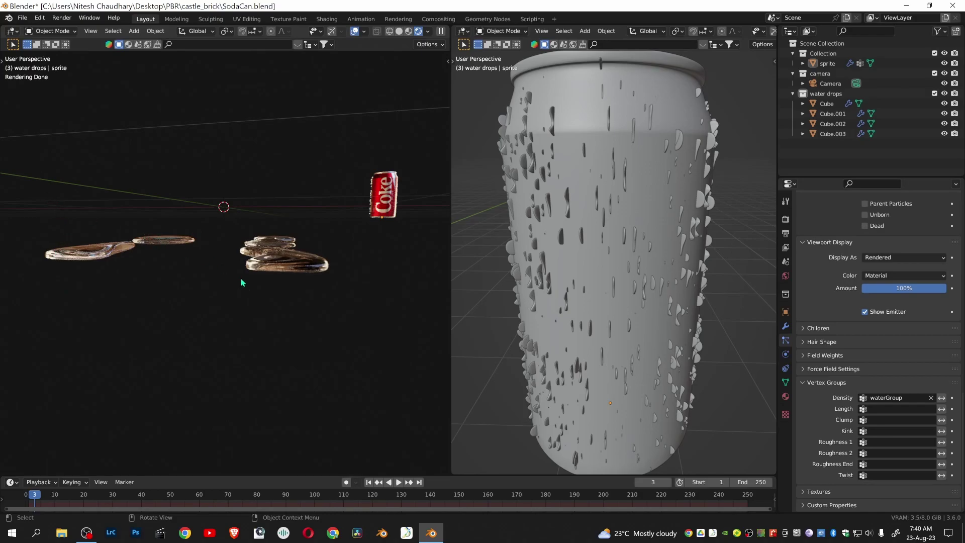
# Reselect all four drops and turn off Affect Only Origins
pyautogui.press('KP_1')
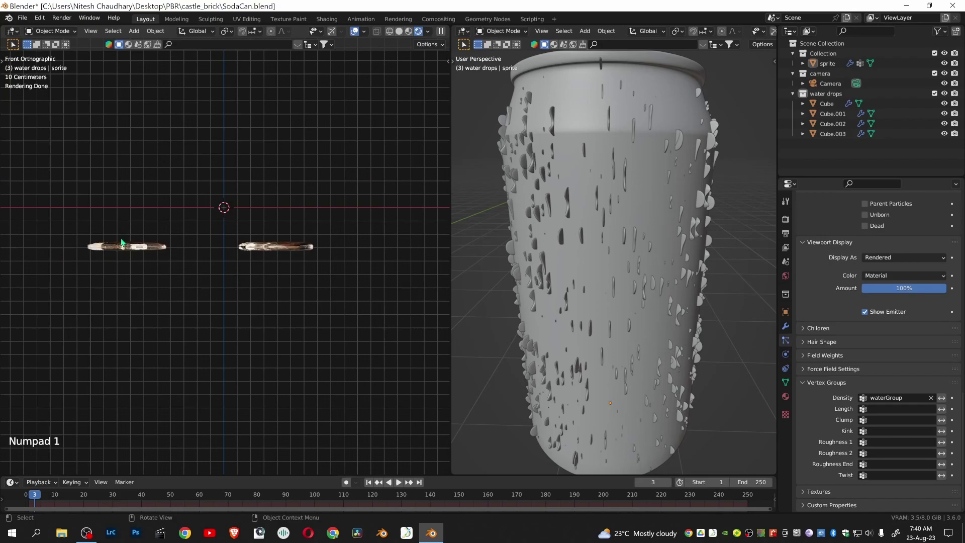
pyautogui.moveTo(61, 240); pyautogui.dragTo(241, 263)
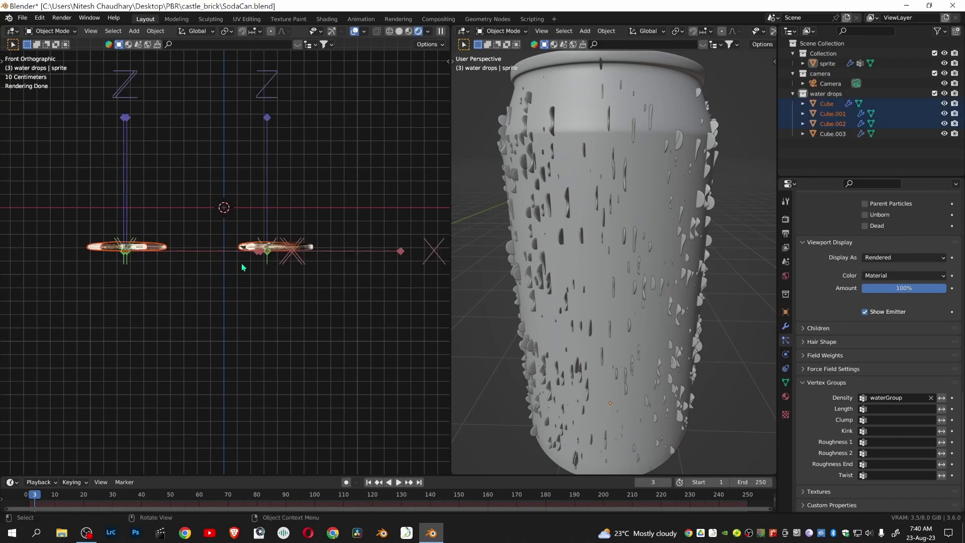
pyautogui.moveTo(241, 263); pyautogui.dragTo(251, 351, button='middle')
pyautogui.hotkey('alt', 'a')
pyautogui.moveTo(51, 203); pyautogui.dragTo(272, 309)
pyautogui.click(431, 44)
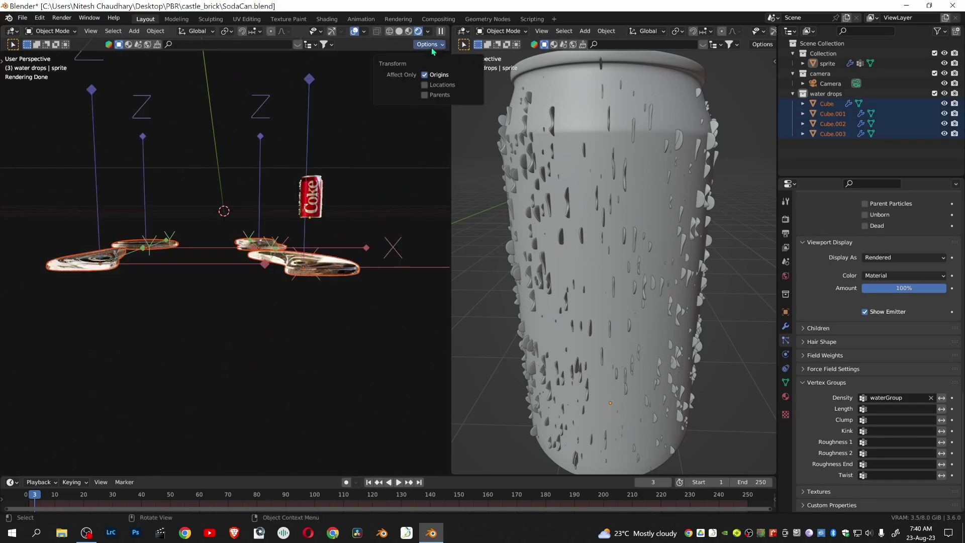
pyautogui.click(425, 75)
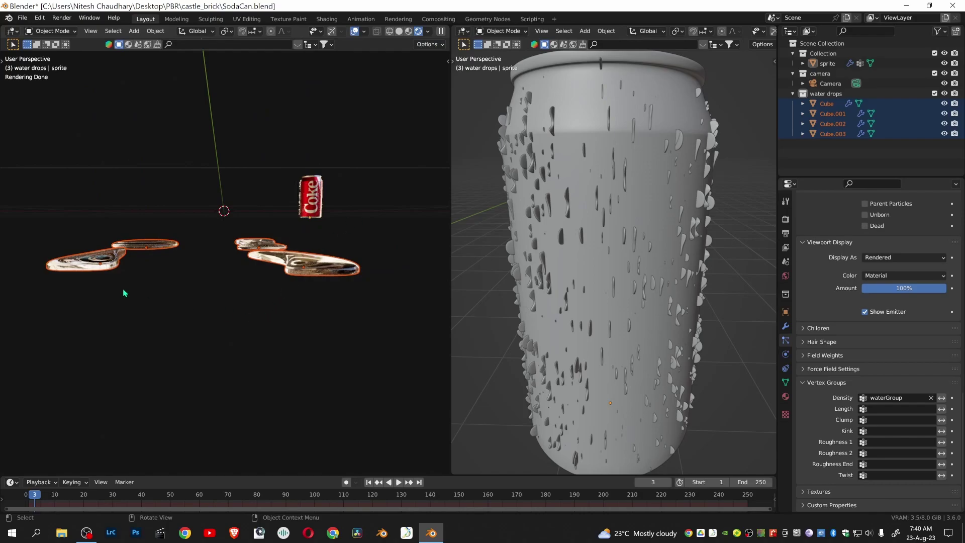
# Tilt the four water drops around X, then rotate them 172° around Y
pyautogui.moveTo(52, 221); pyautogui.dragTo(286, 311)
pyautogui.press('r')
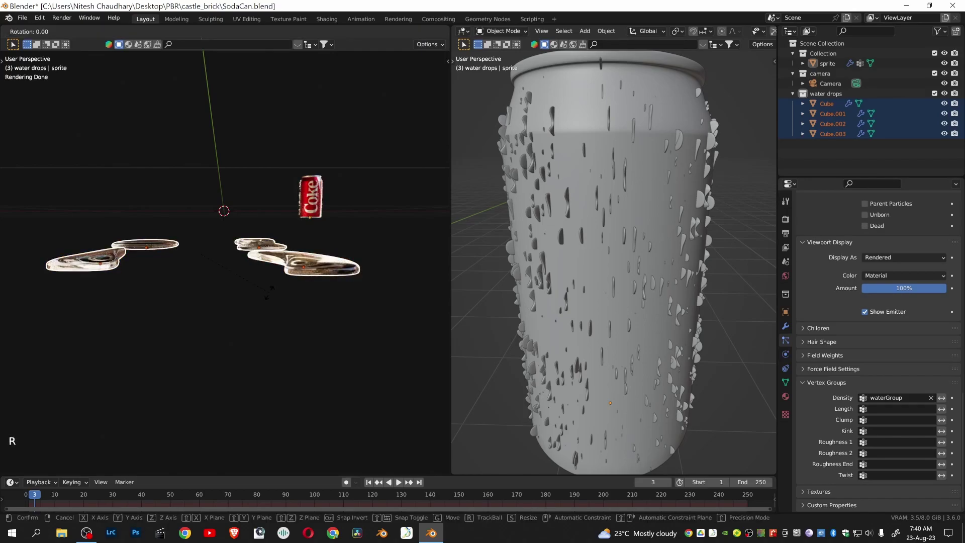
pyautogui.press('x')
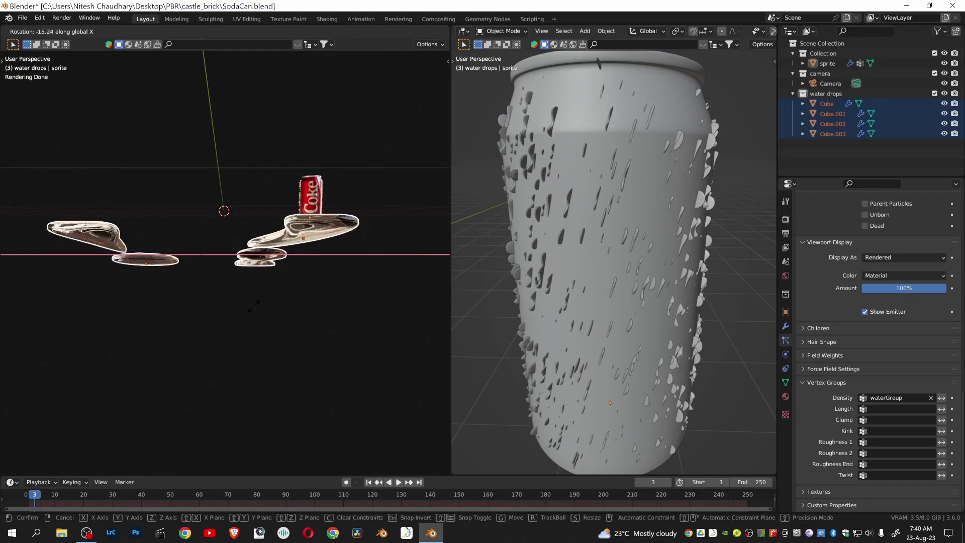
pyautogui.click(256, 305)
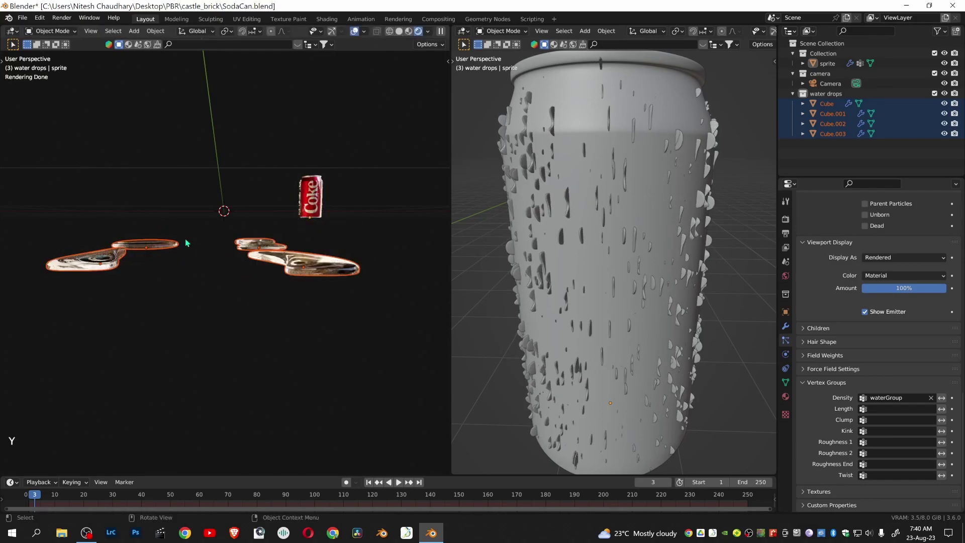
pyautogui.press('r')
pyautogui.press('y')
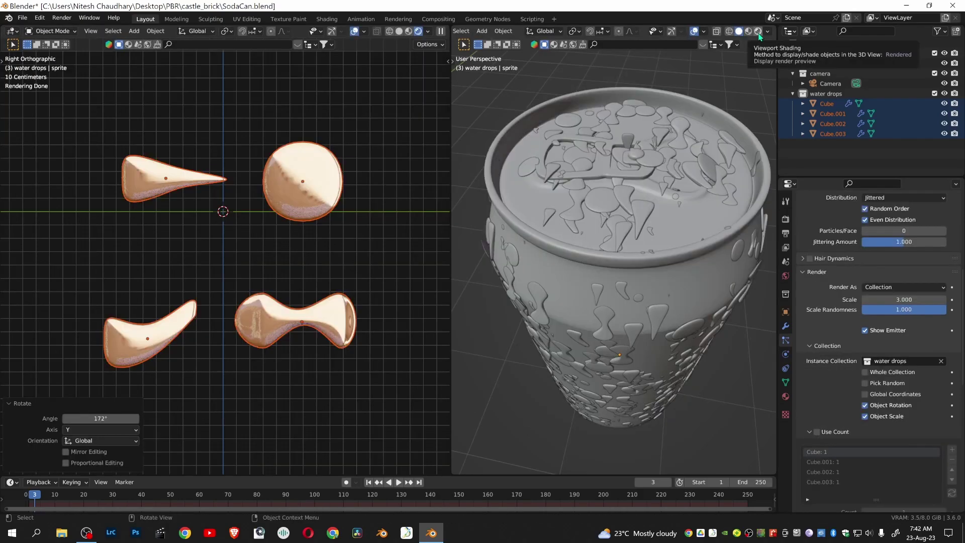
# Switch the right viewport to Rendered shading and frame the can to inspect the glass drops
pyautogui.click(759, 32)
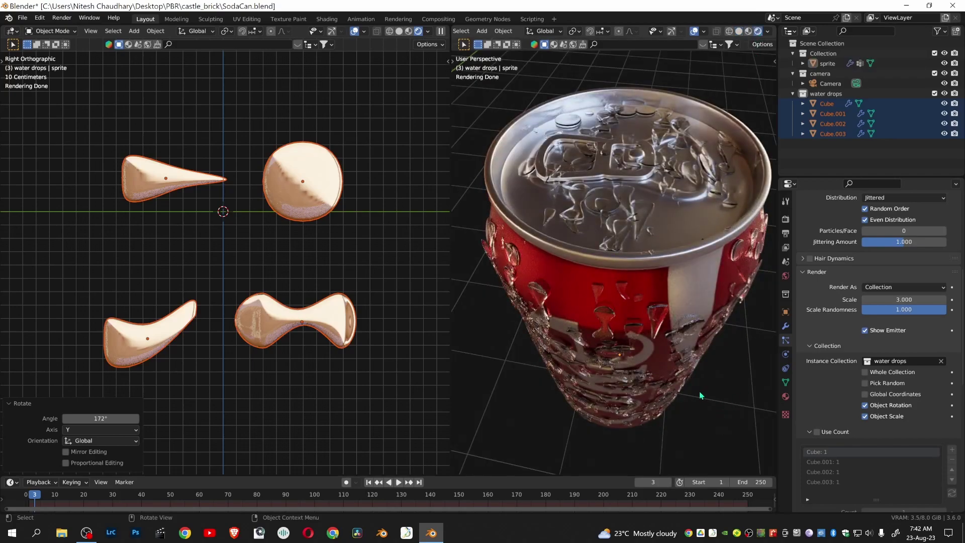
pyautogui.scroll(-4, 703, 372)
pyautogui.click(703, 332)
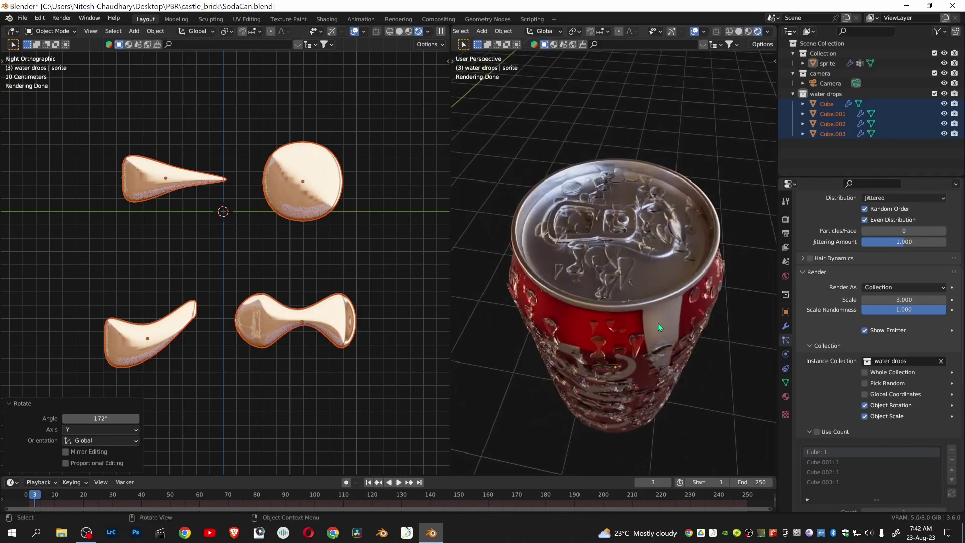
pyautogui.moveTo(704, 332); pyautogui.dragTo(693, 378, button='middle')
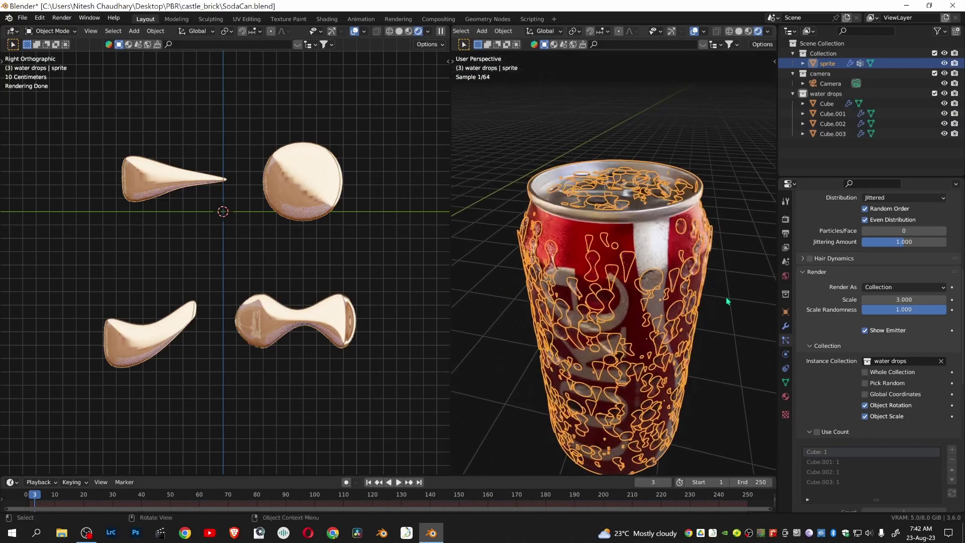
pyautogui.click(699, 383)
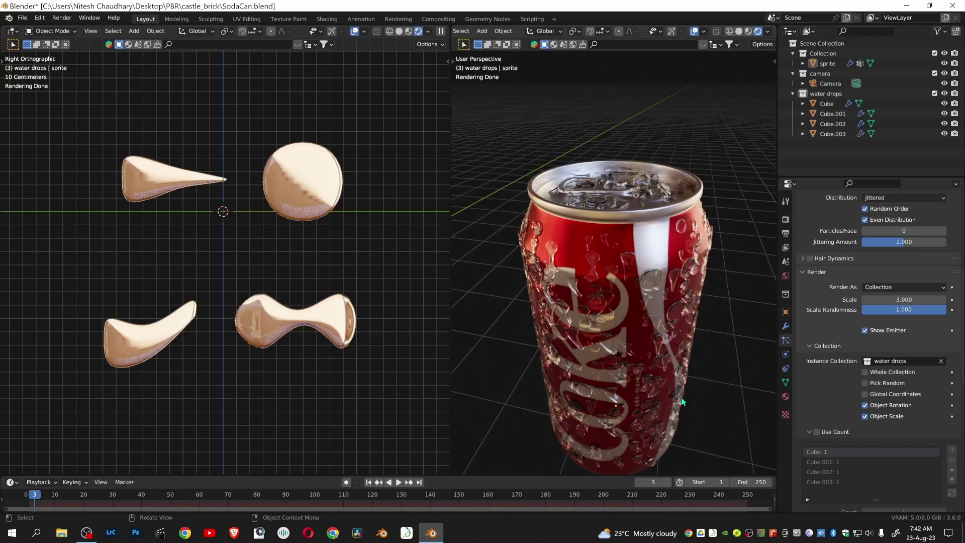
pyautogui.keyDown('shift'); pyautogui.moveTo(640, 366); pyautogui.dragTo(637, 348, button='middle'); pyautogui.keyUp('shift')
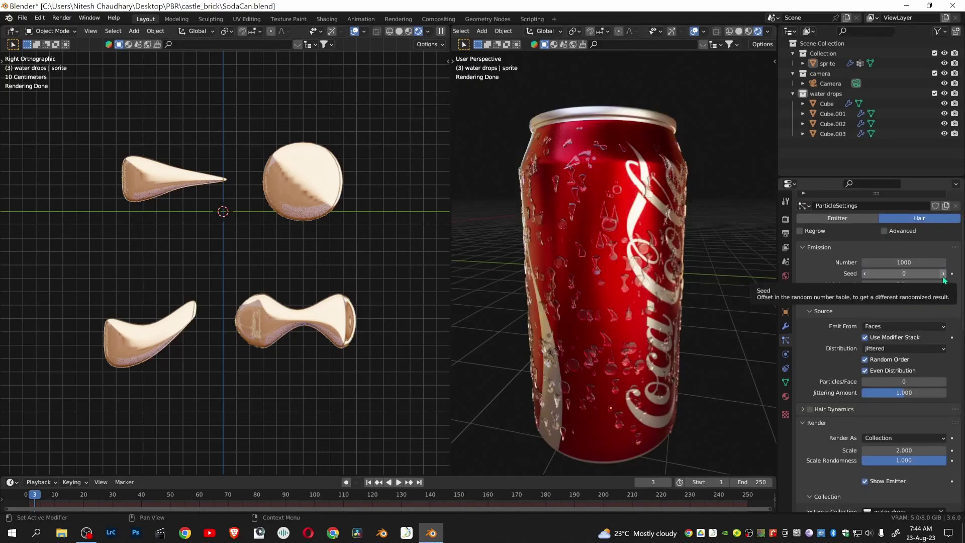
# Step the particle Seed up to 3 to reshuffle the drop placement
pyautogui.click(942, 274)
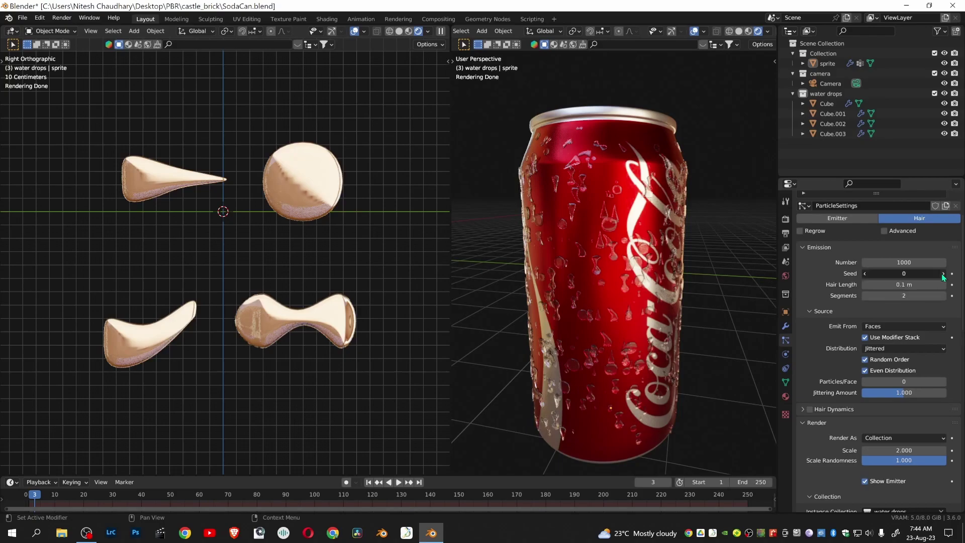
pyautogui.click(943, 274)
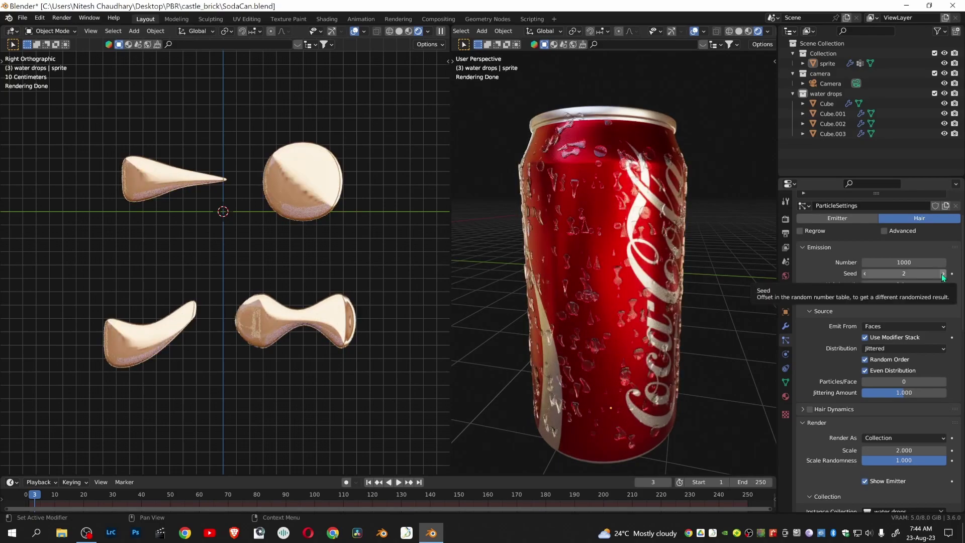
pyautogui.click(943, 274)
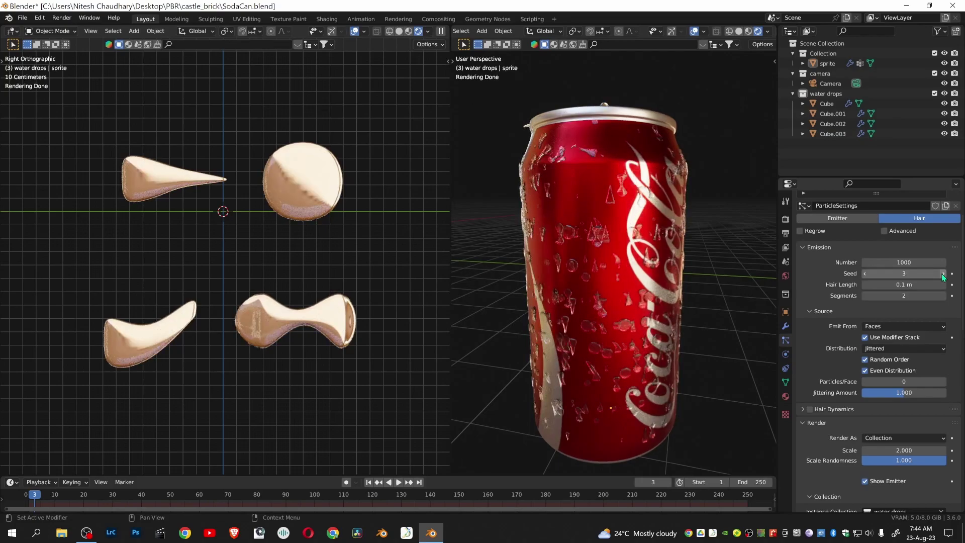
pyautogui.moveTo(706, 320); pyautogui.dragTo(639, 167, button='middle')
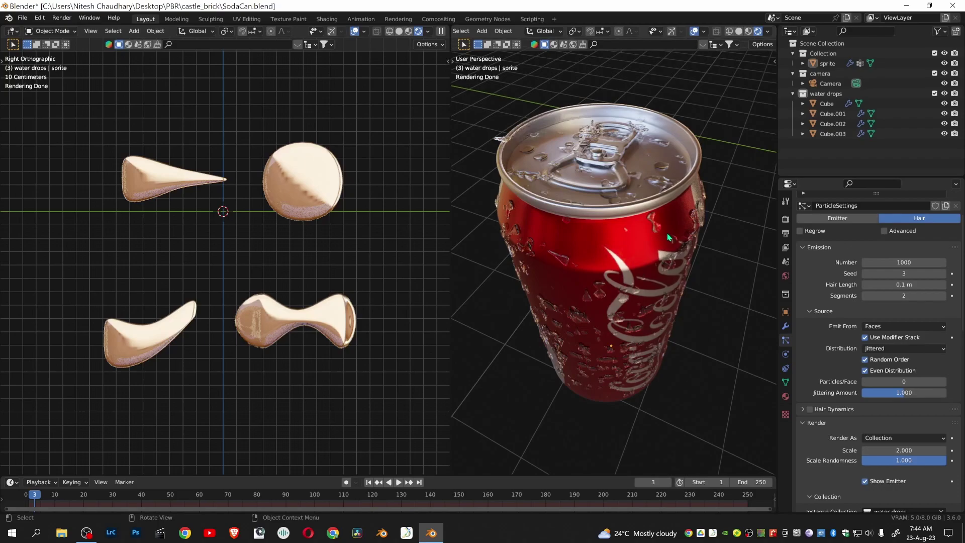
# Lower the particle Number from 1000 to 500
pyautogui.click(903, 263)
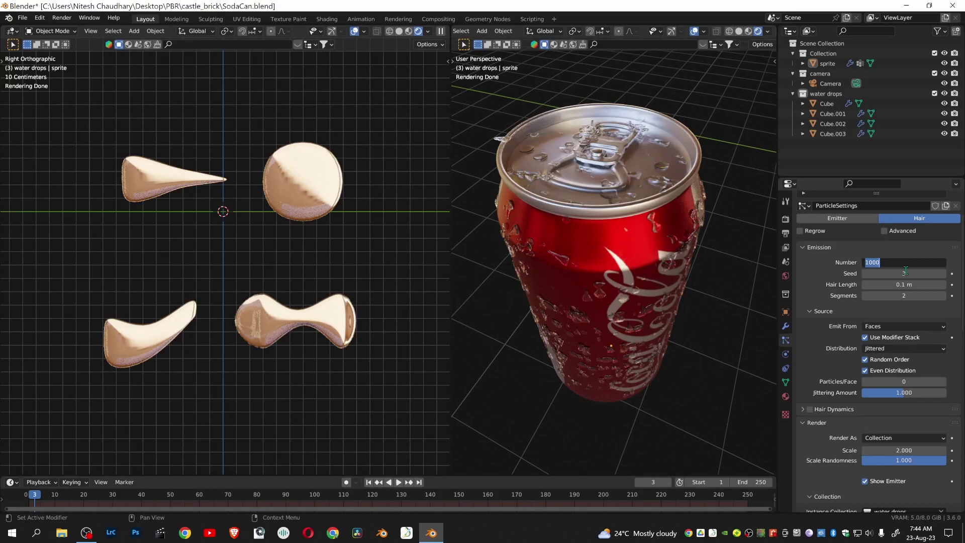
pyautogui.write('500')
pyautogui.press('Return')
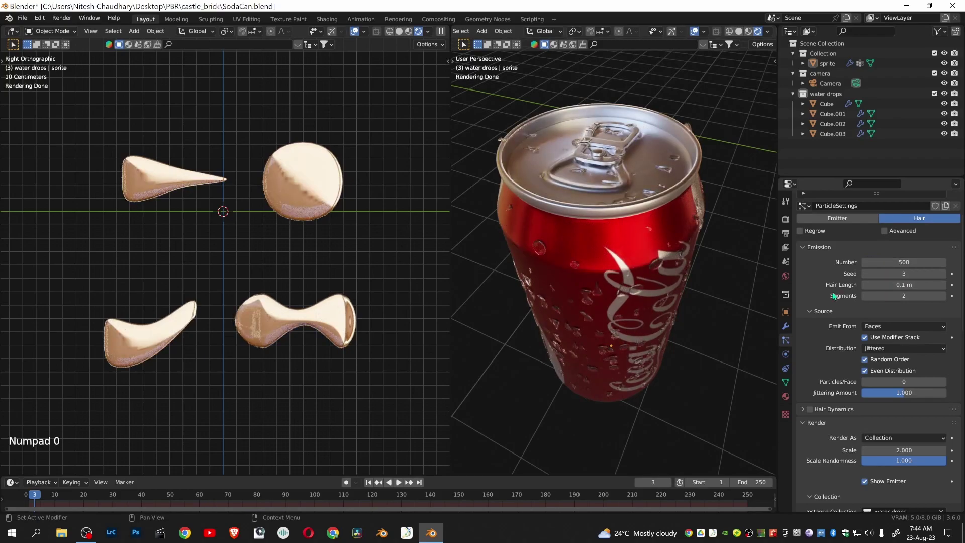
pyautogui.moveTo(676, 307); pyautogui.dragTo(680, 187, button='middle')
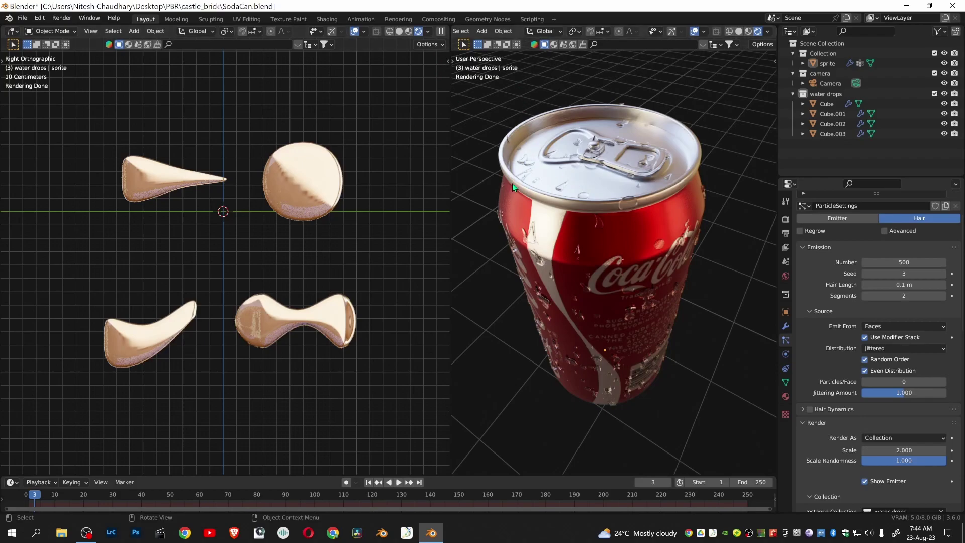
# Switch the can to Weight Paint mode
pyautogui.scroll(5, 516, 36)
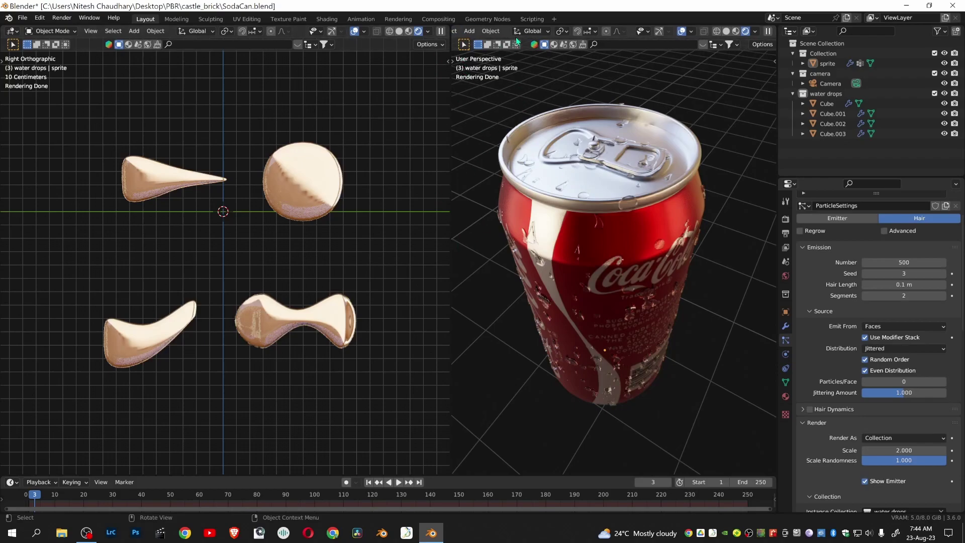
pyautogui.click(516, 34)
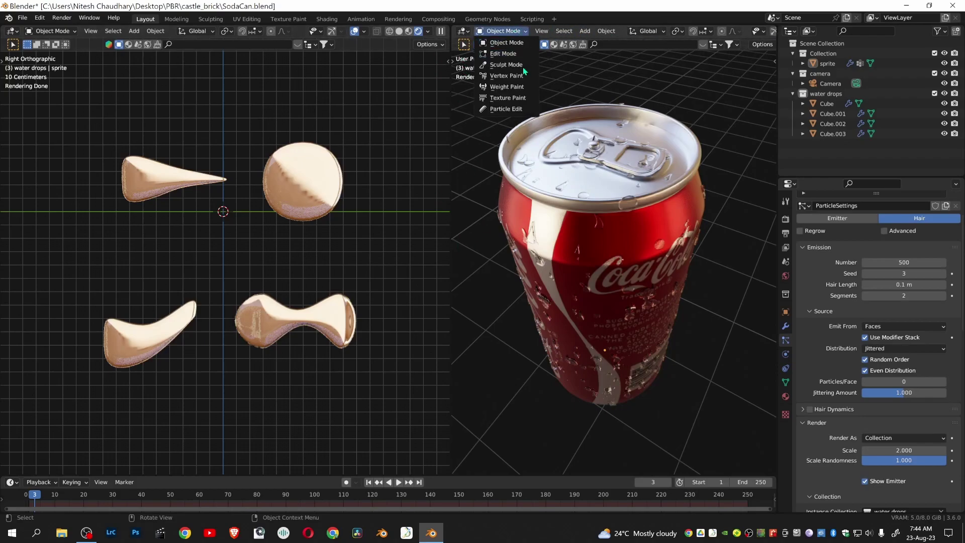
pyautogui.click(521, 89)
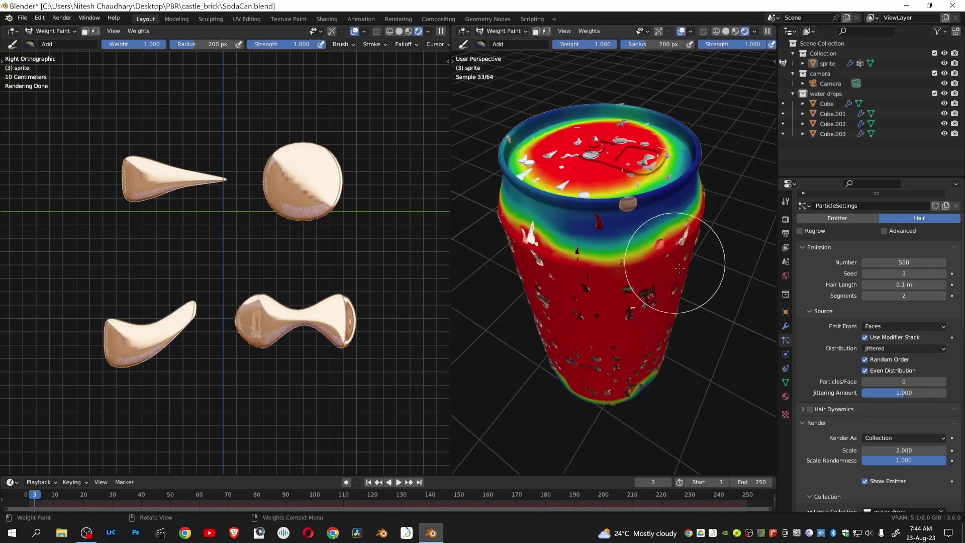
pyautogui.moveTo(695, 290)
pyautogui.mouseDown(button='middle')
pyautogui.moveTo(673, 298)
pyautogui.moveTo(621, 442)
pyautogui.mouseUp(button='middle')
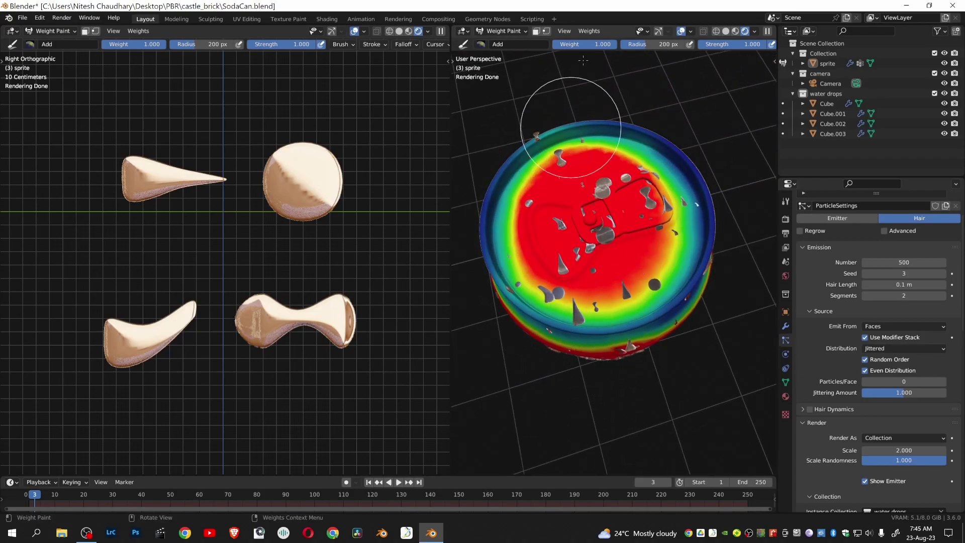
# Set the brush radius to 20 px and choose the Subtract weight brush
pyautogui.click(663, 43)
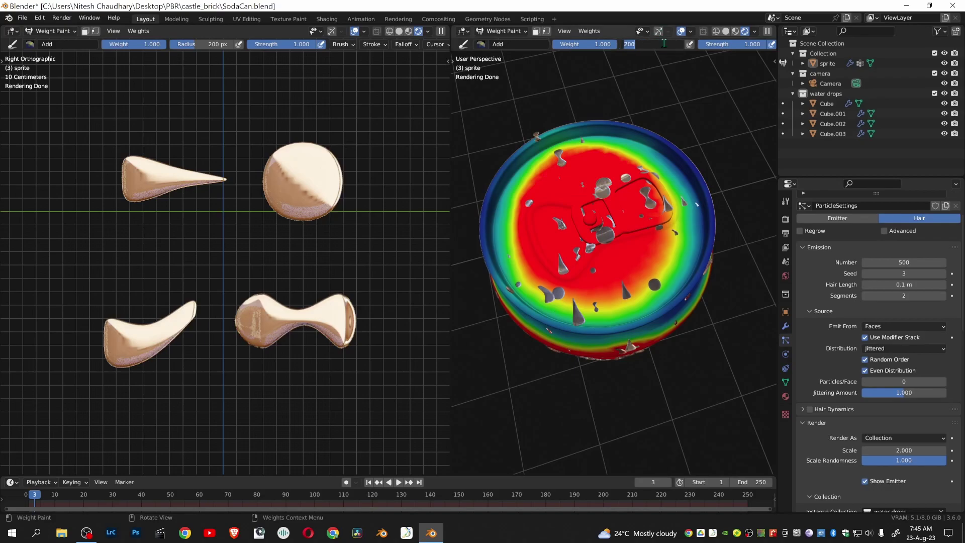
pyautogui.write('20')
pyautogui.press('Return')
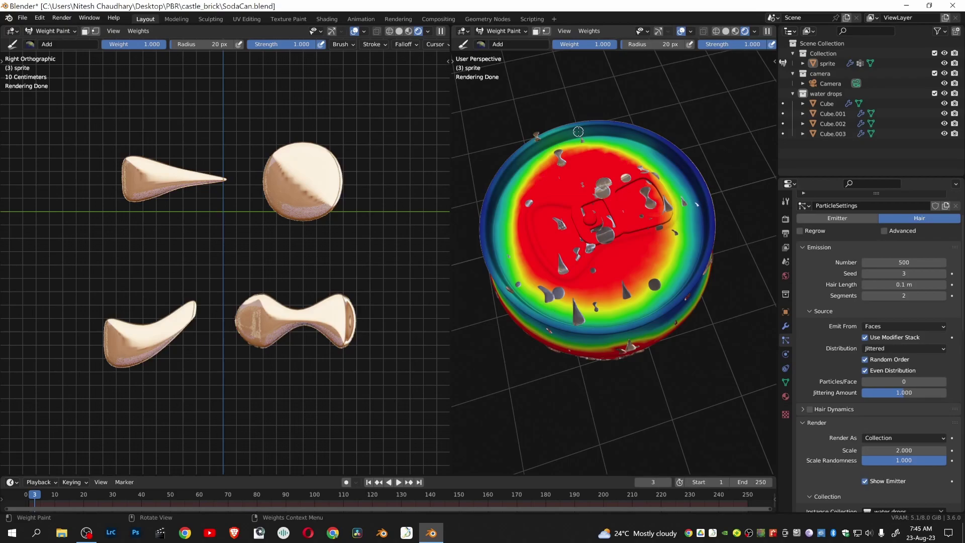
pyautogui.click(481, 45)
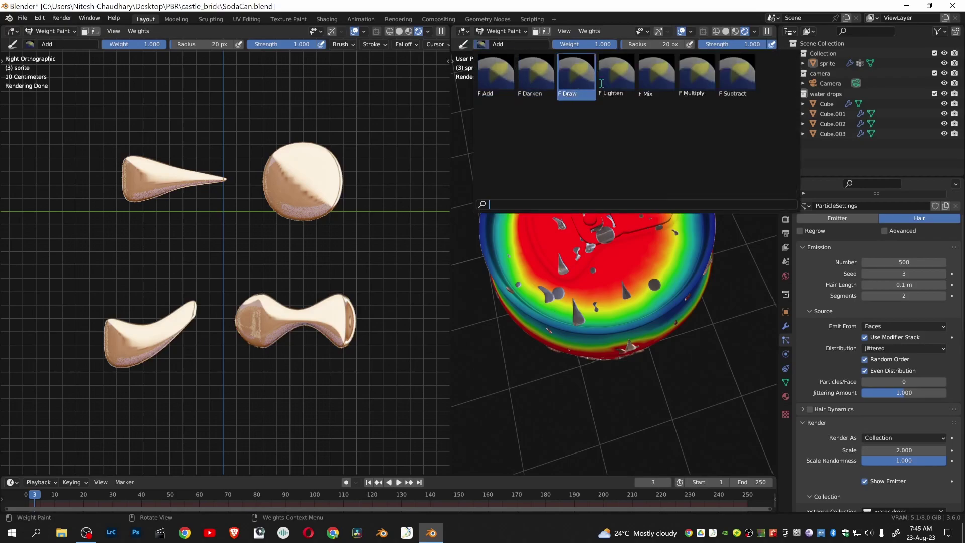
pyautogui.click(737, 75)
# Paint away the weight all around the can's top rim and lid edge
pyautogui.moveTo(653, 328)
pyautogui.mouseDown(button='middle')
pyautogui.moveTo(604, 265)
pyautogui.moveTo(649, 217)
pyautogui.mouseUp(button='middle')
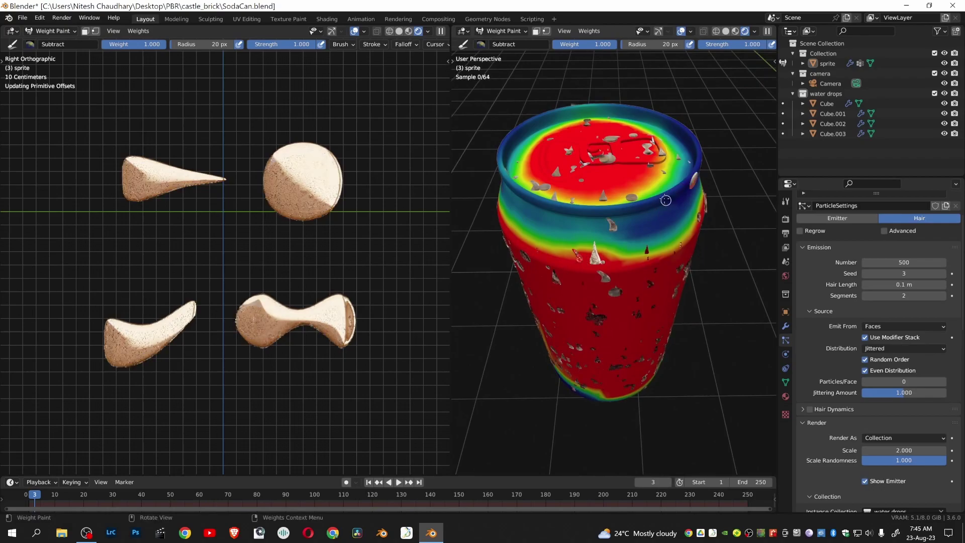
pyautogui.moveTo(666, 201)
pyautogui.mouseDown(button='middle')
pyautogui.moveTo(758, 143)
pyautogui.moveTo(531, 133)
pyautogui.mouseUp(button='middle')
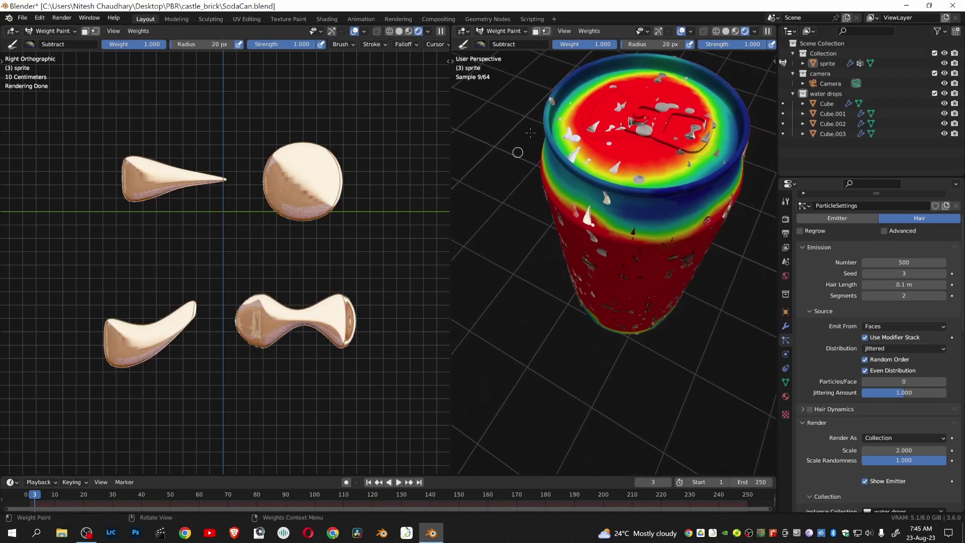
pyautogui.moveTo(518, 152)
pyautogui.mouseDown()
pyautogui.moveTo(567, 94)
pyautogui.moveTo(547, 99)
pyautogui.moveTo(548, 126)
pyautogui.moveTo(583, 166)
pyautogui.moveTo(649, 189)
pyautogui.moveTo(593, 181)
pyautogui.mouseUp()
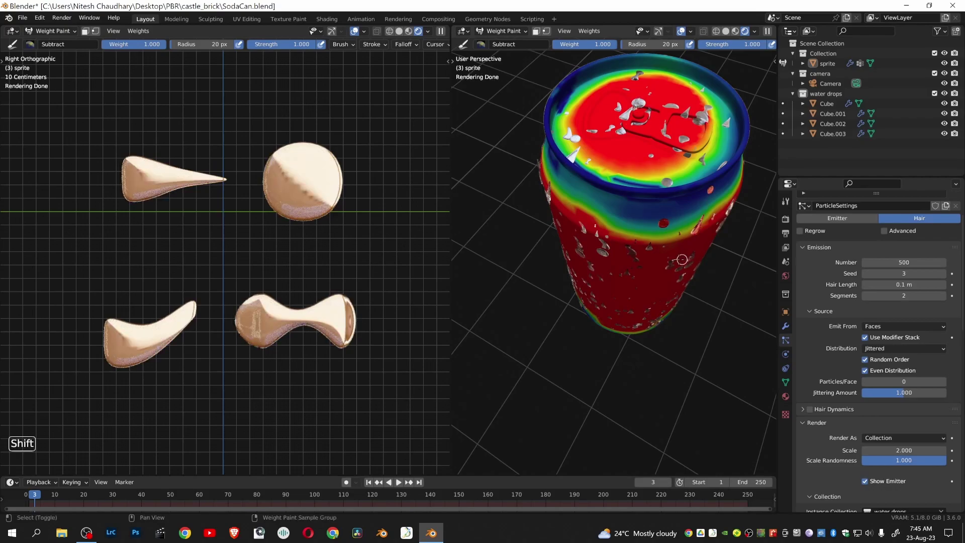
pyautogui.moveTo(681, 259)
pyautogui.mouseDown(button='middle')
pyautogui.moveTo(600, 130)
pyautogui.moveTo(525, 323)
pyautogui.moveTo(533, 324)
pyautogui.mouseUp(button='middle')
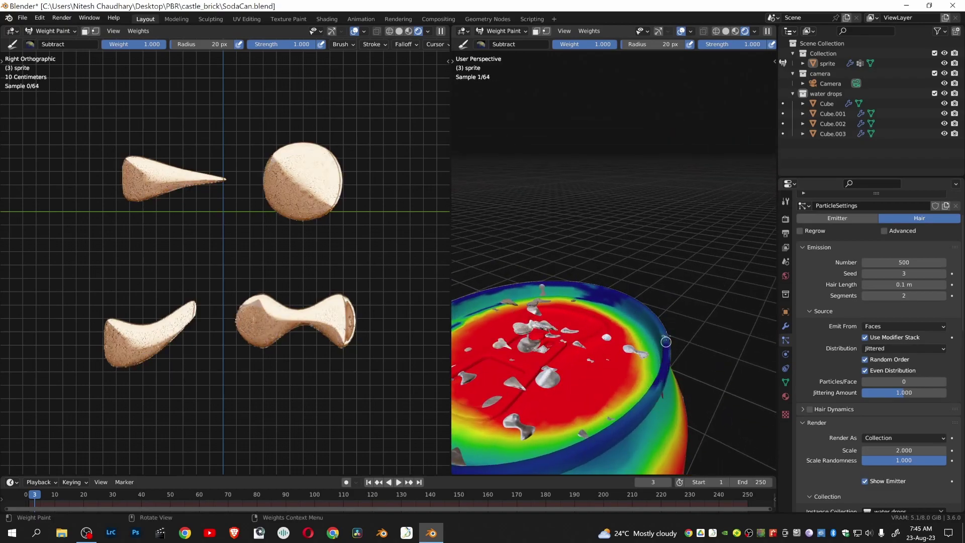
pyautogui.moveTo(666, 342)
pyautogui.mouseDown()
pyautogui.moveTo(647, 309)
pyautogui.moveTo(671, 343)
pyautogui.moveTo(657, 399)
pyautogui.moveTo(622, 420)
pyautogui.moveTo(664, 379)
pyautogui.moveTo(630, 415)
pyautogui.moveTo(655, 399)
pyautogui.moveTo(610, 436)
pyautogui.moveTo(585, 444)
pyautogui.mouseUp()
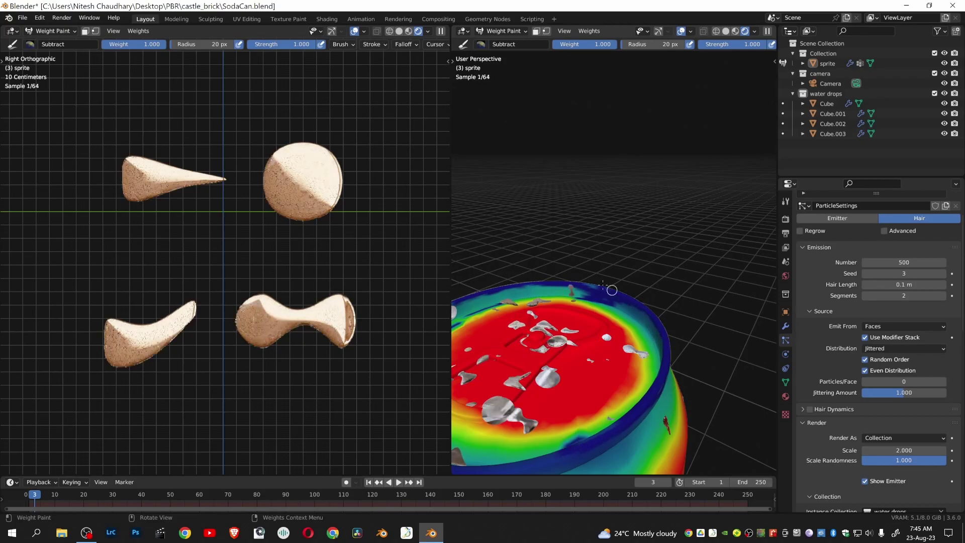
pyautogui.moveTo(612, 290)
pyautogui.mouseDown()
pyautogui.moveTo(522, 288)
pyautogui.moveTo(636, 295)
pyautogui.moveTo(657, 330)
pyautogui.mouseUp()
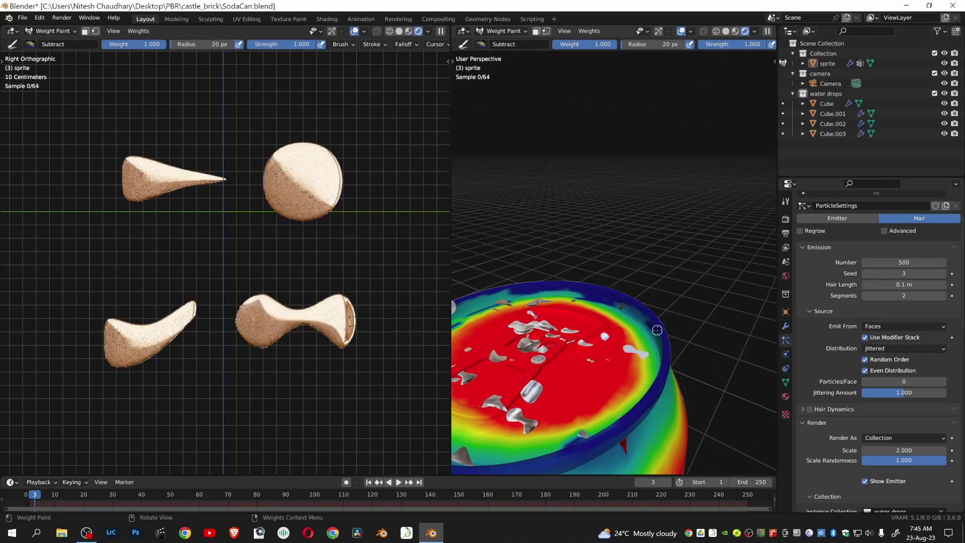
pyautogui.keyDown('shift'); pyautogui.moveTo(657, 330); pyautogui.dragTo(537, 269, button='middle'); pyautogui.keyUp('shift')
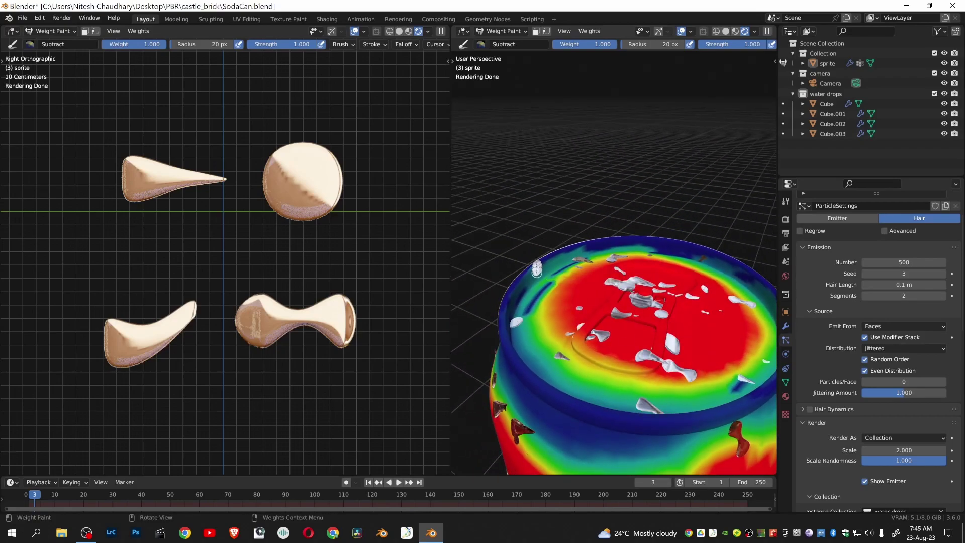
pyautogui.moveTo(537, 269)
pyautogui.mouseDown()
pyautogui.moveTo(508, 304)
pyautogui.moveTo(507, 292)
pyautogui.moveTo(536, 271)
pyautogui.moveTo(605, 243)
pyautogui.moveTo(541, 262)
pyautogui.moveTo(599, 241)
pyautogui.moveTo(705, 253)
pyautogui.moveTo(762, 283)
pyautogui.moveTo(605, 247)
pyautogui.moveTo(566, 251)
pyautogui.moveTo(508, 300)
pyautogui.moveTo(497, 324)
pyautogui.moveTo(504, 356)
pyautogui.moveTo(530, 386)
pyautogui.moveTo(606, 419)
pyautogui.moveTo(674, 432)
pyautogui.mouseUp()
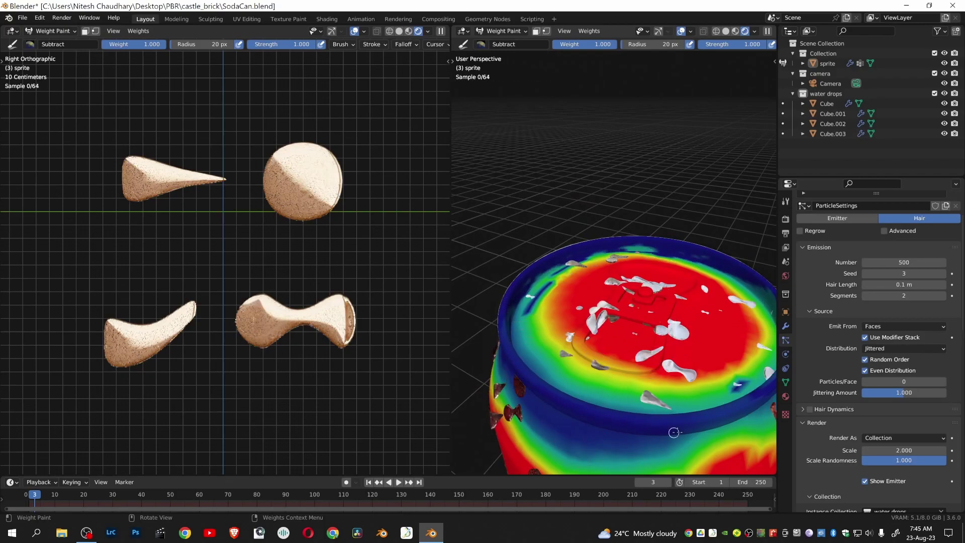
pyautogui.scroll(-5, 699, 397)
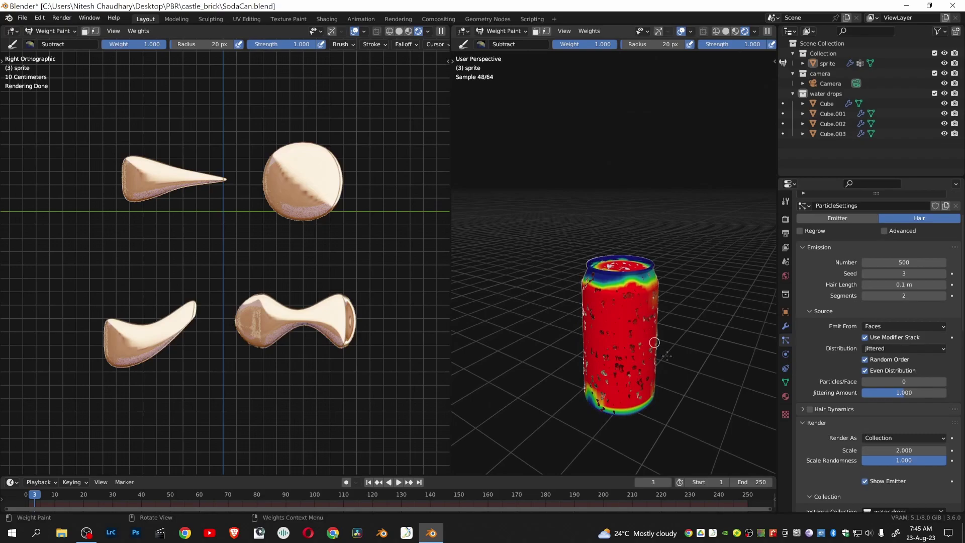
# Return the can to Object Mode and look down onto its drop-free top
pyautogui.press('Tab')
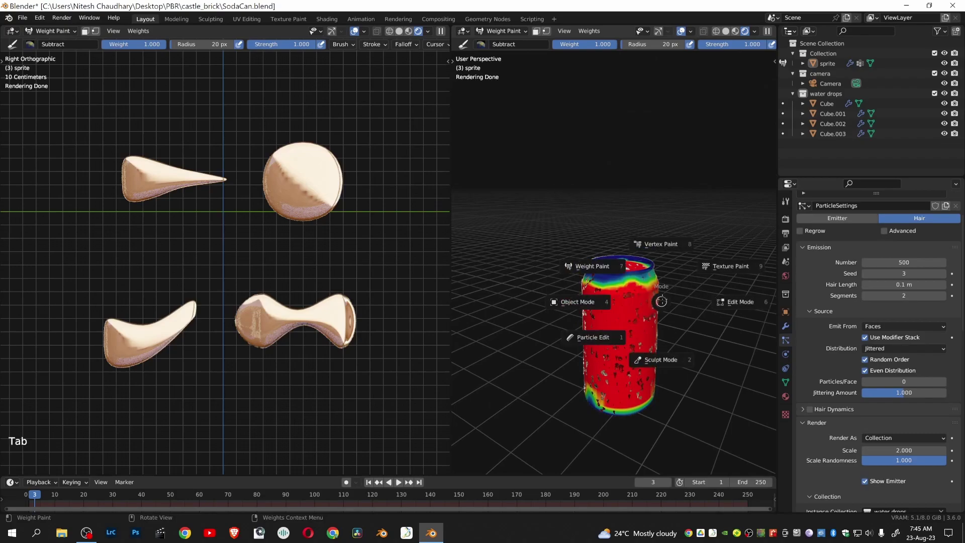
pyautogui.click(597, 301)
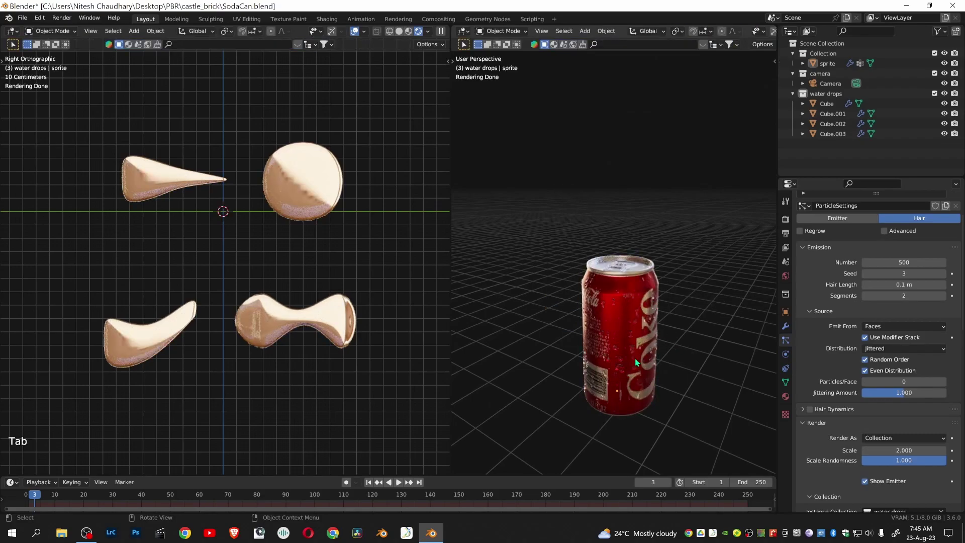
pyautogui.scroll(8, 647, 346)
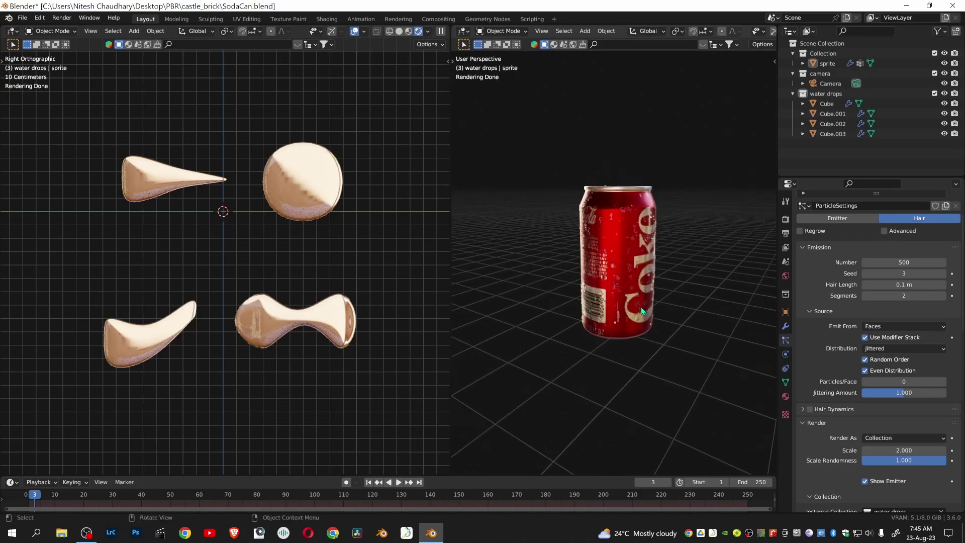
pyautogui.scroll(-1, 640, 245)
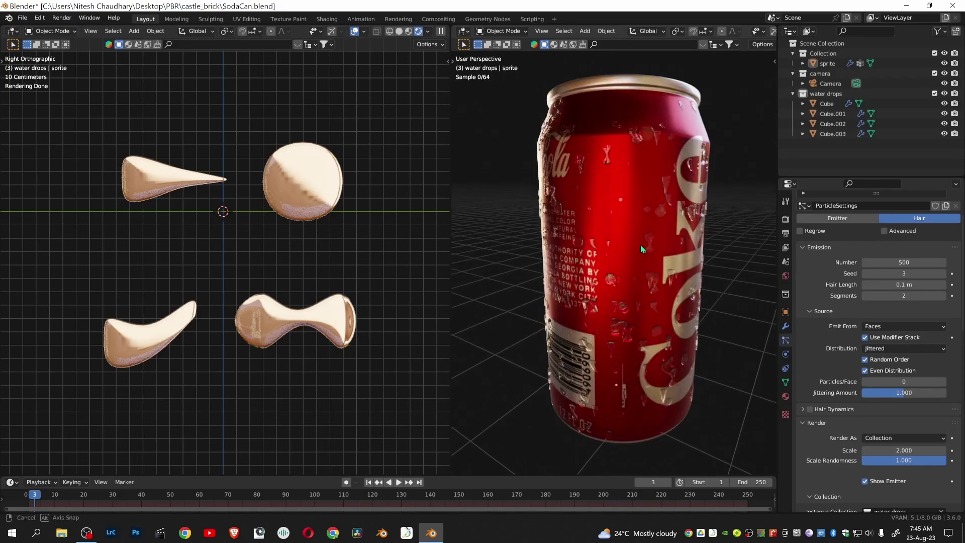
pyautogui.moveTo(640, 245); pyautogui.dragTo(613, 444, button='middle')
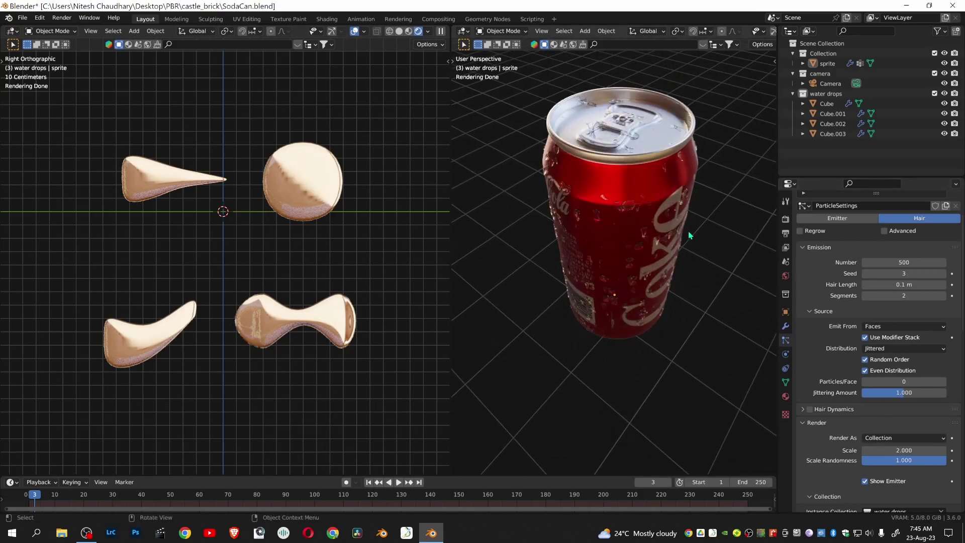
pyautogui.moveTo(689, 232); pyautogui.dragTo(619, 434, button='middle')
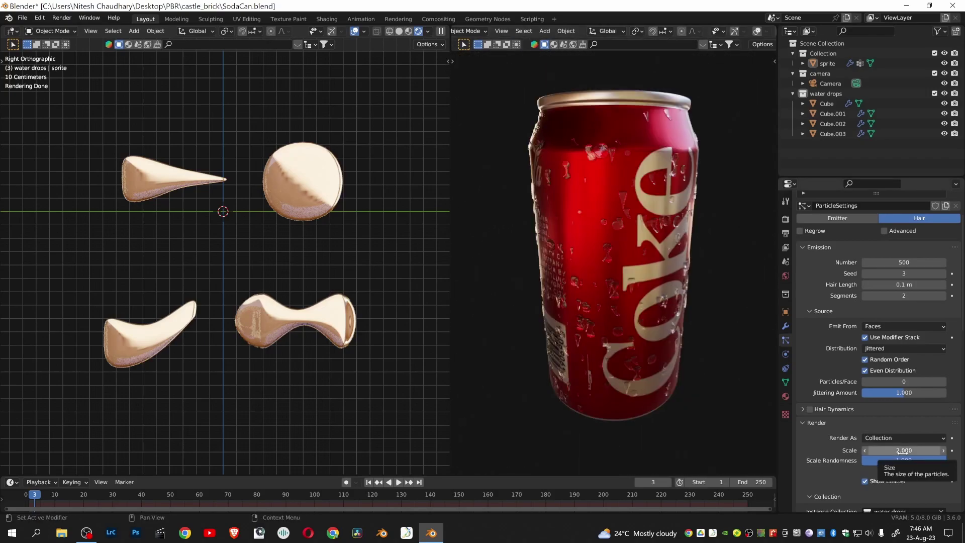